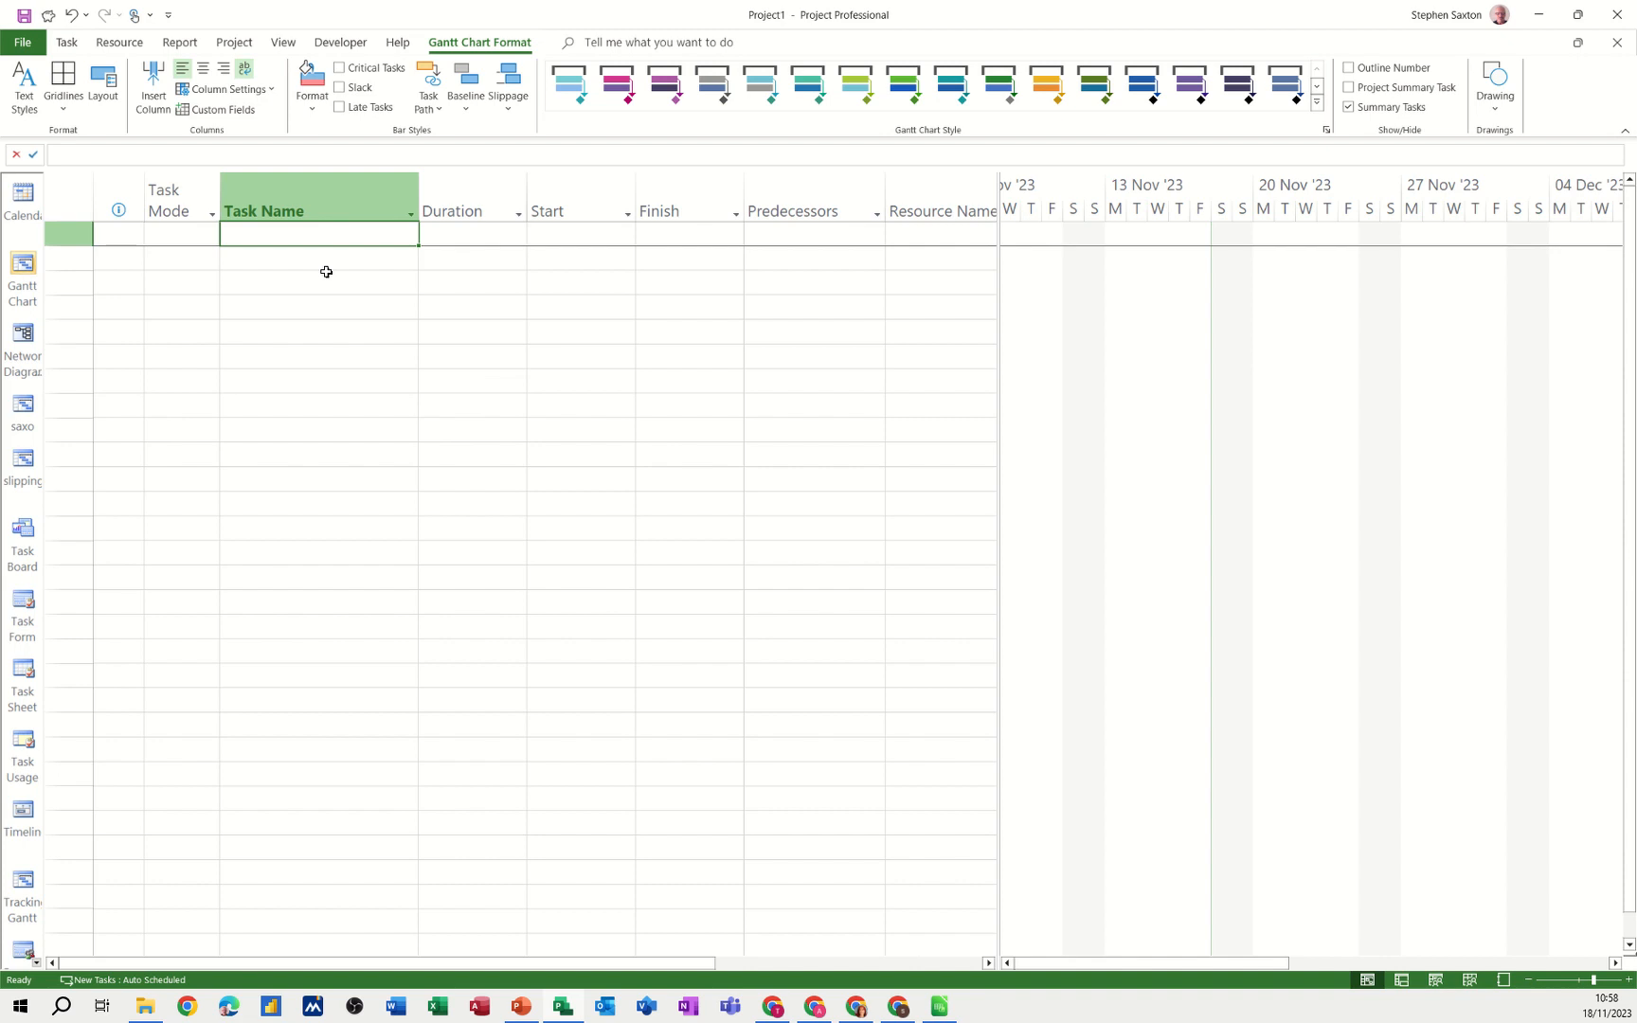
Enter four tasks in the task list: Project A, Task 1, Task 2 and Task 3.
{"action": "type", "text": "Project A"}
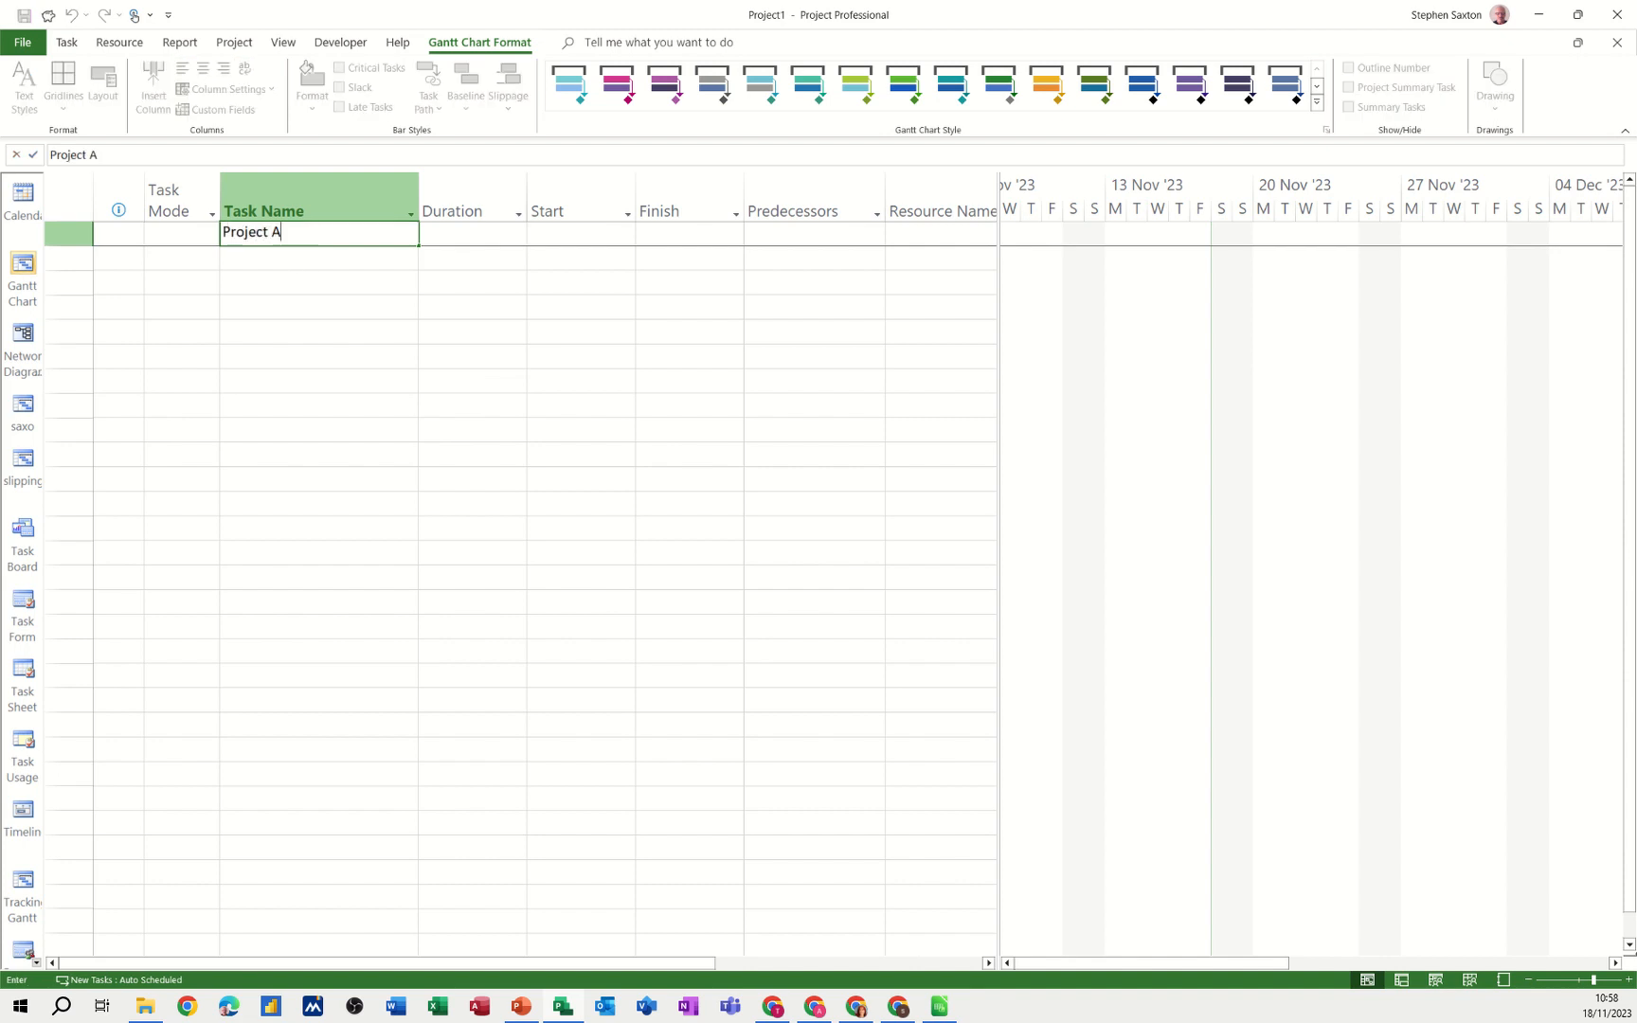
{"action": "key", "text": "Return"}
{"action": "type", "text": "Ta"}
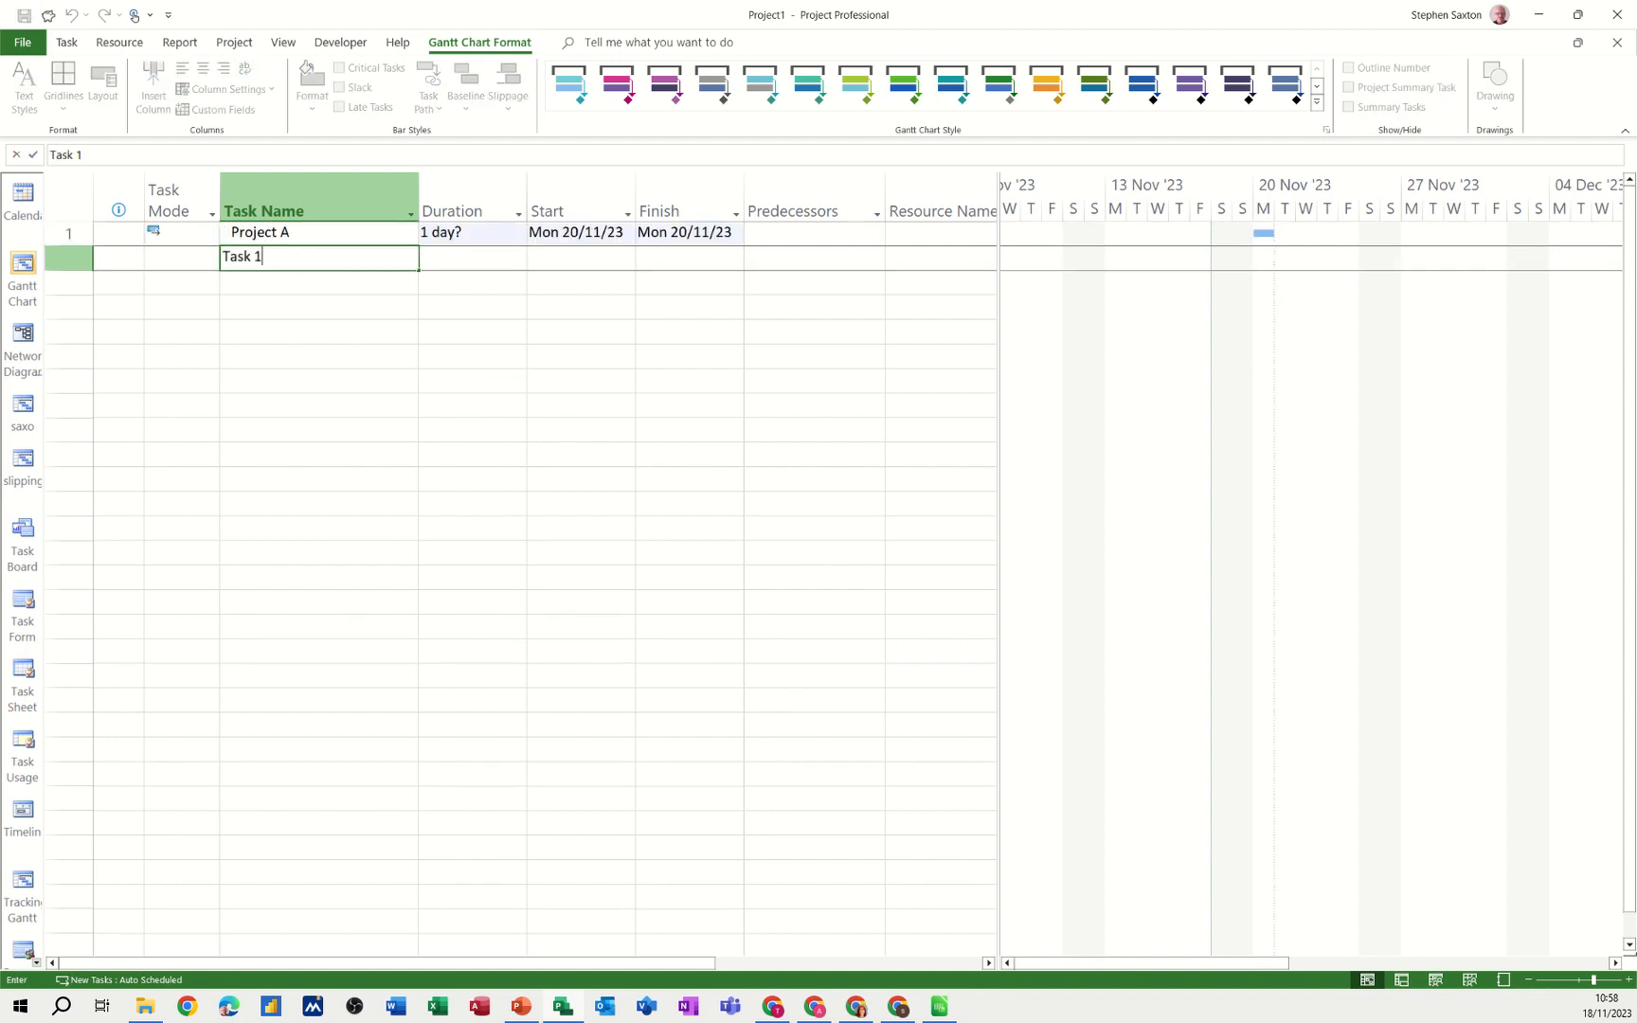
{"action": "type", "text": "sk 1"}
{"action": "key", "text": "Return"}
{"action": "type", "text": "Tas"}
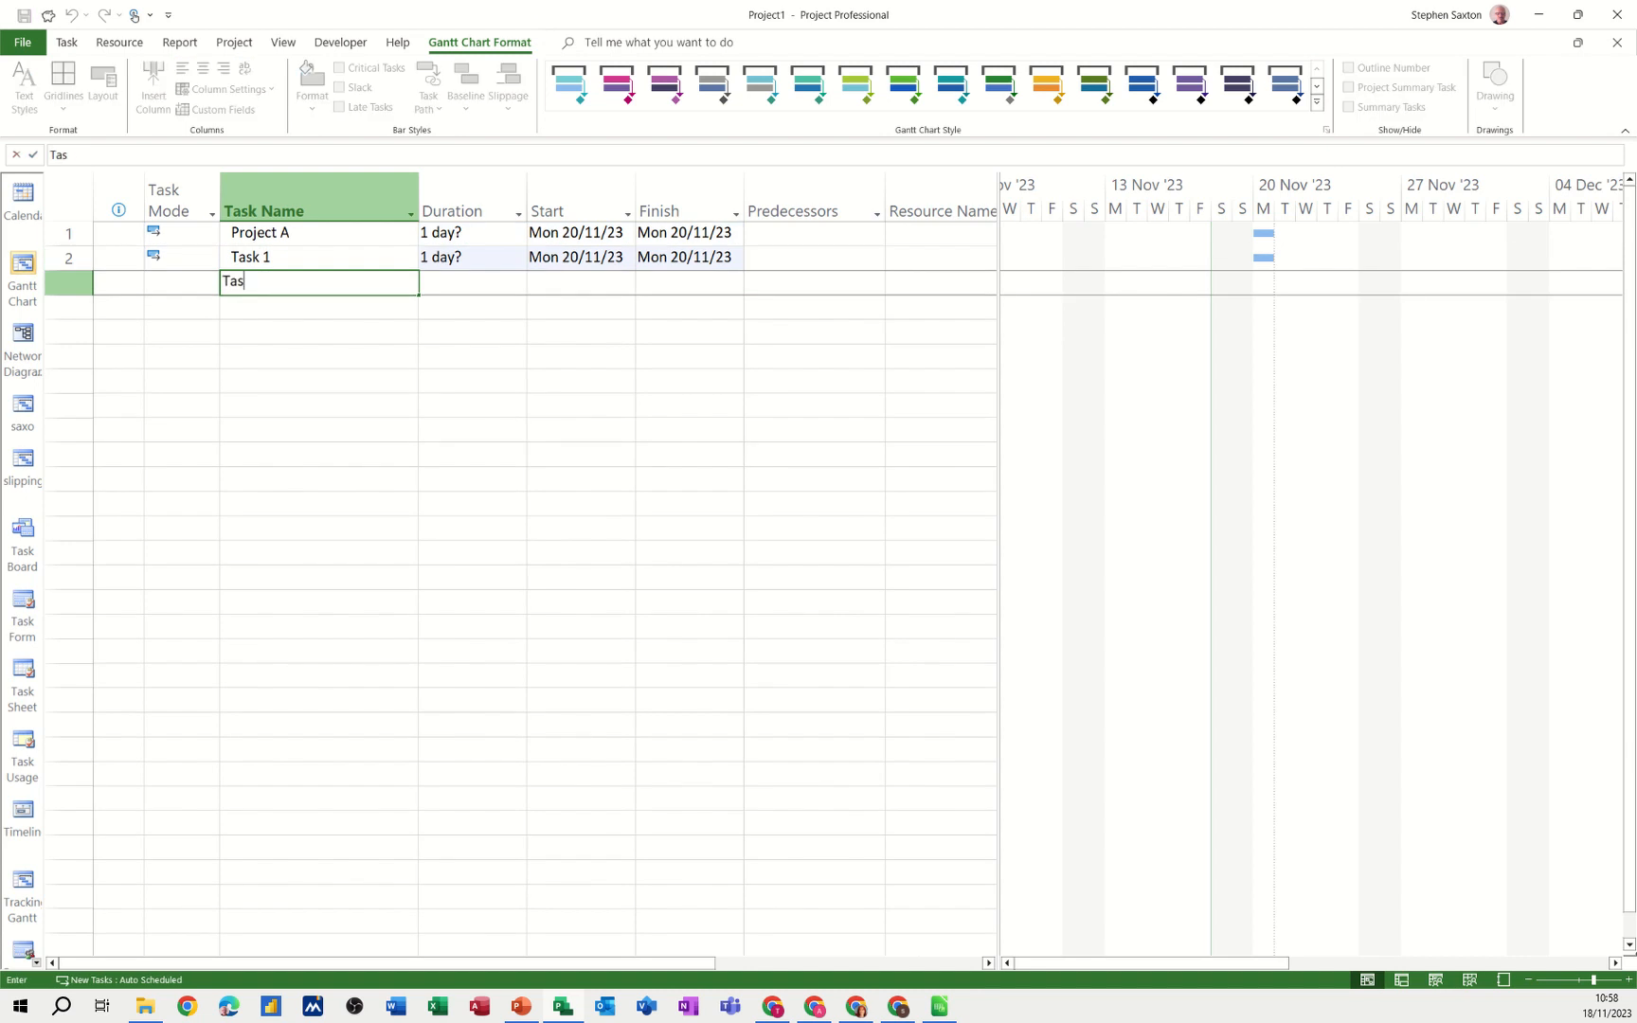
{"action": "type", "text": "k 2"}
{"action": "key", "text": "Return"}
{"action": "type", "text": "Ta"}
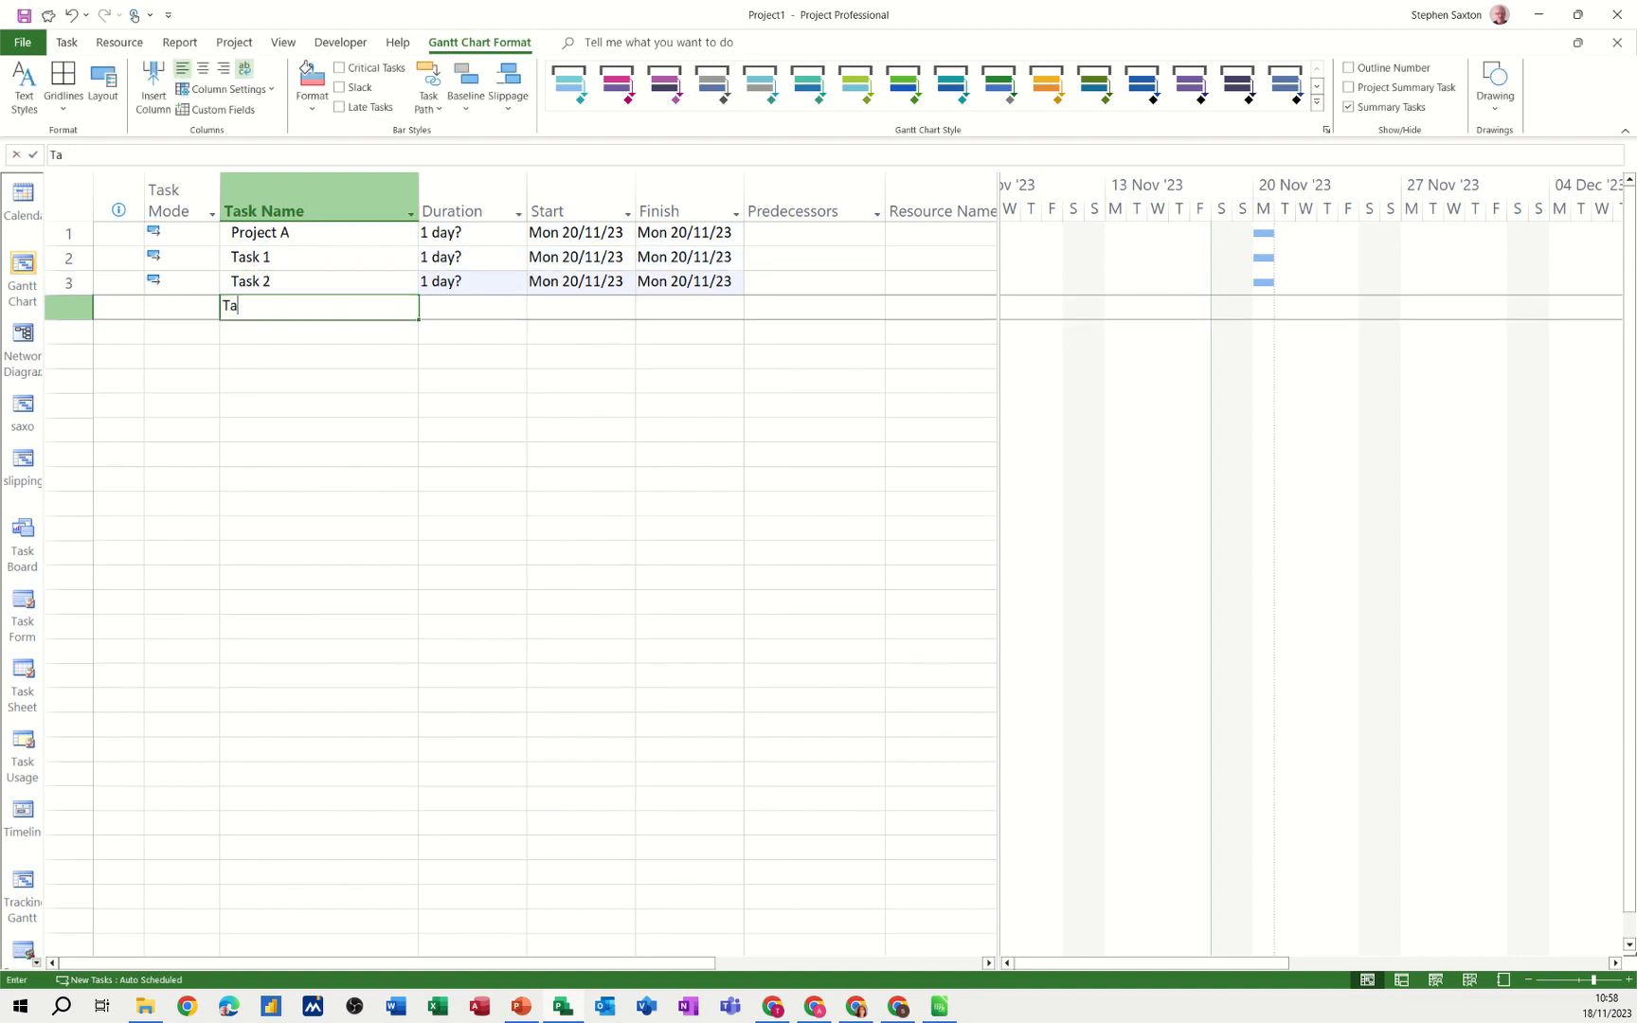
{"action": "type", "text": "sk 3"}
{"action": "key", "text": "Return"}
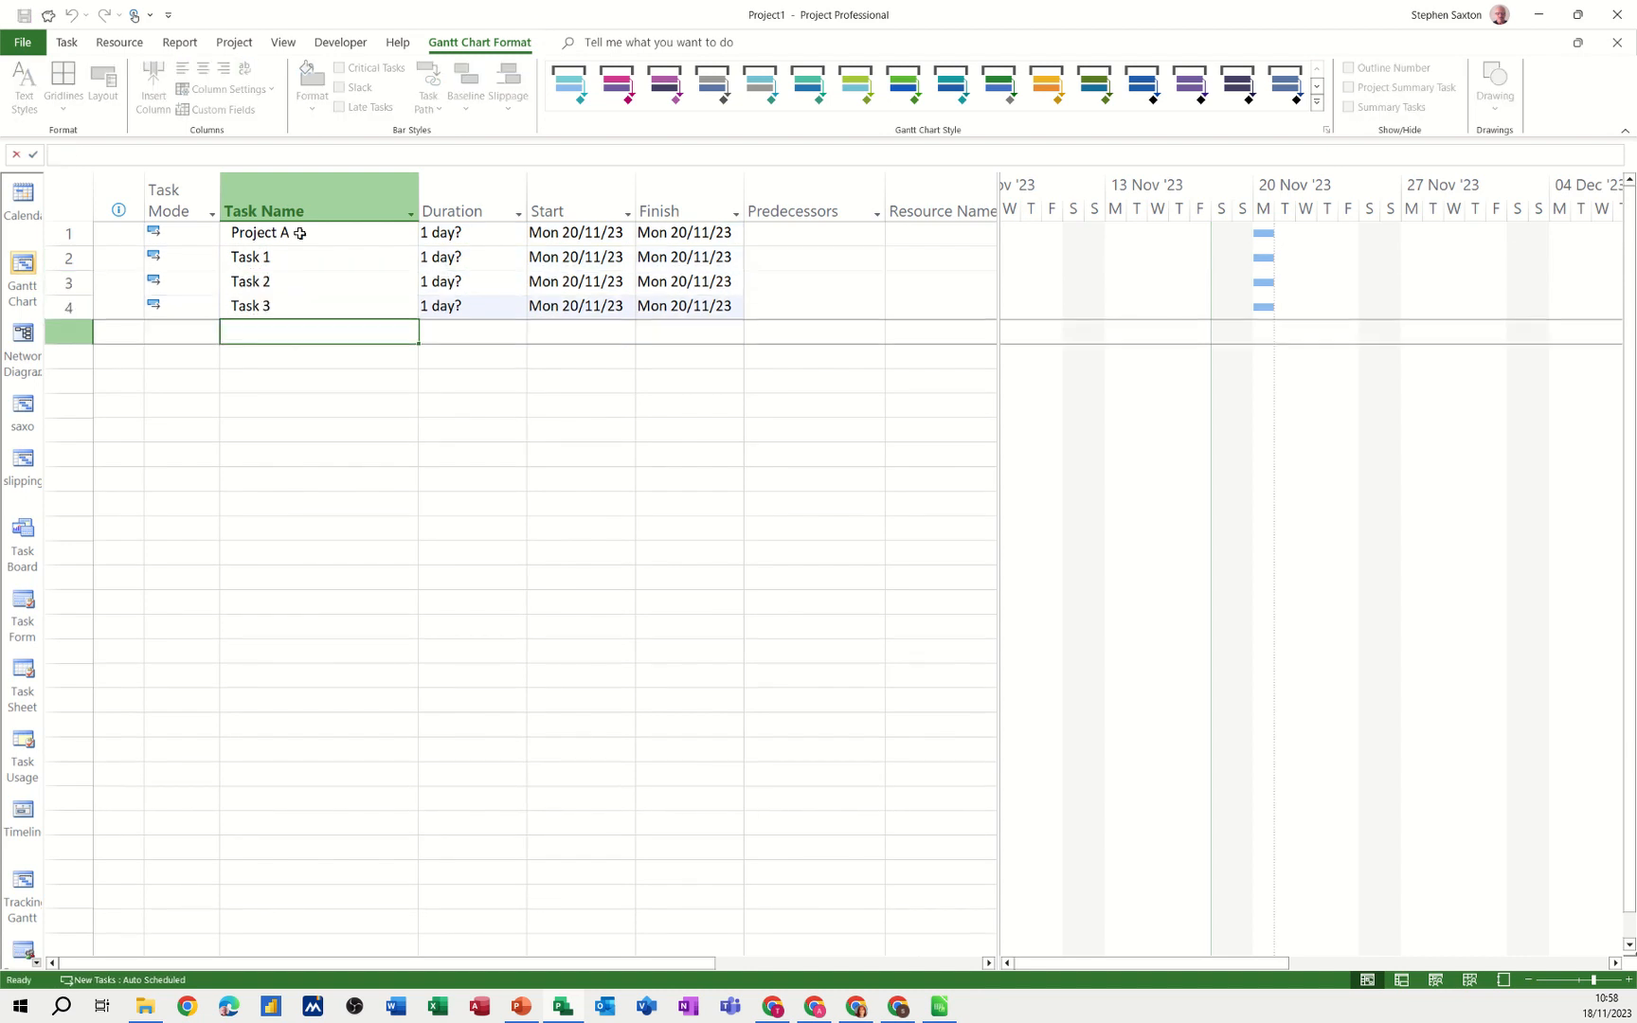
Set the durations of Task 1, Task 2 and Task 3 to 1 day each.
{"action": "left_click", "coordinate": [430, 257]}
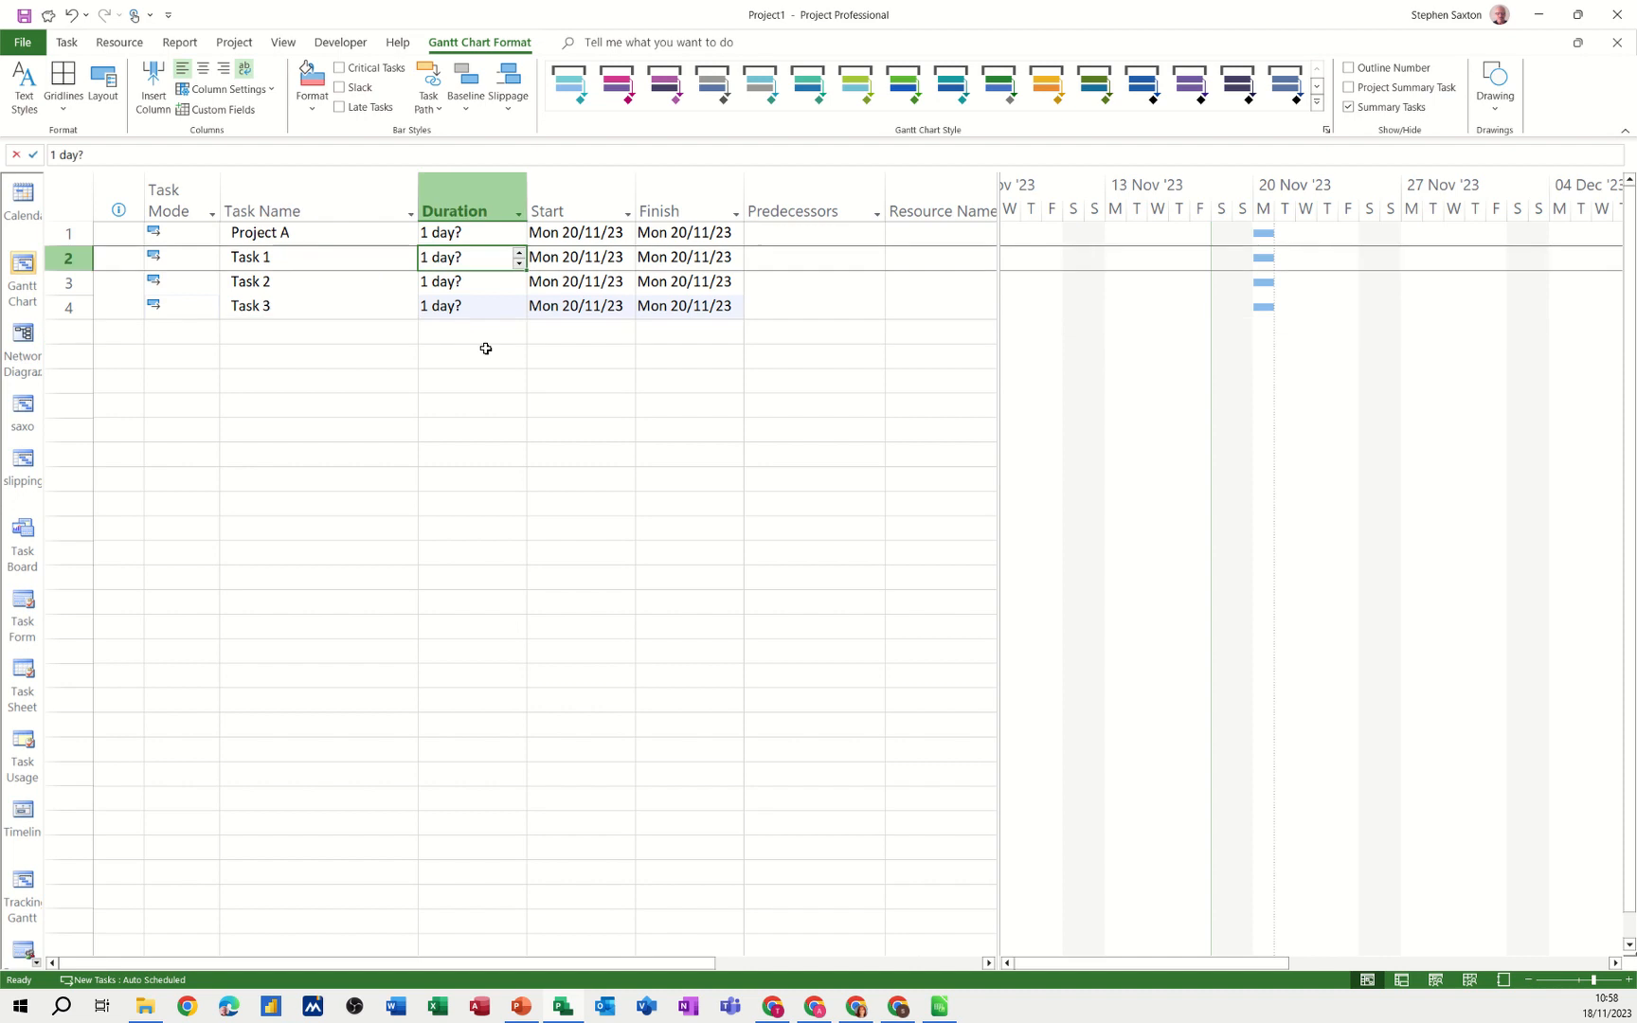
{"action": "type", "text": "1"}
{"action": "key", "text": "Return"}
{"action": "type", "text": "1"}
{"action": "key", "text": "Return"}
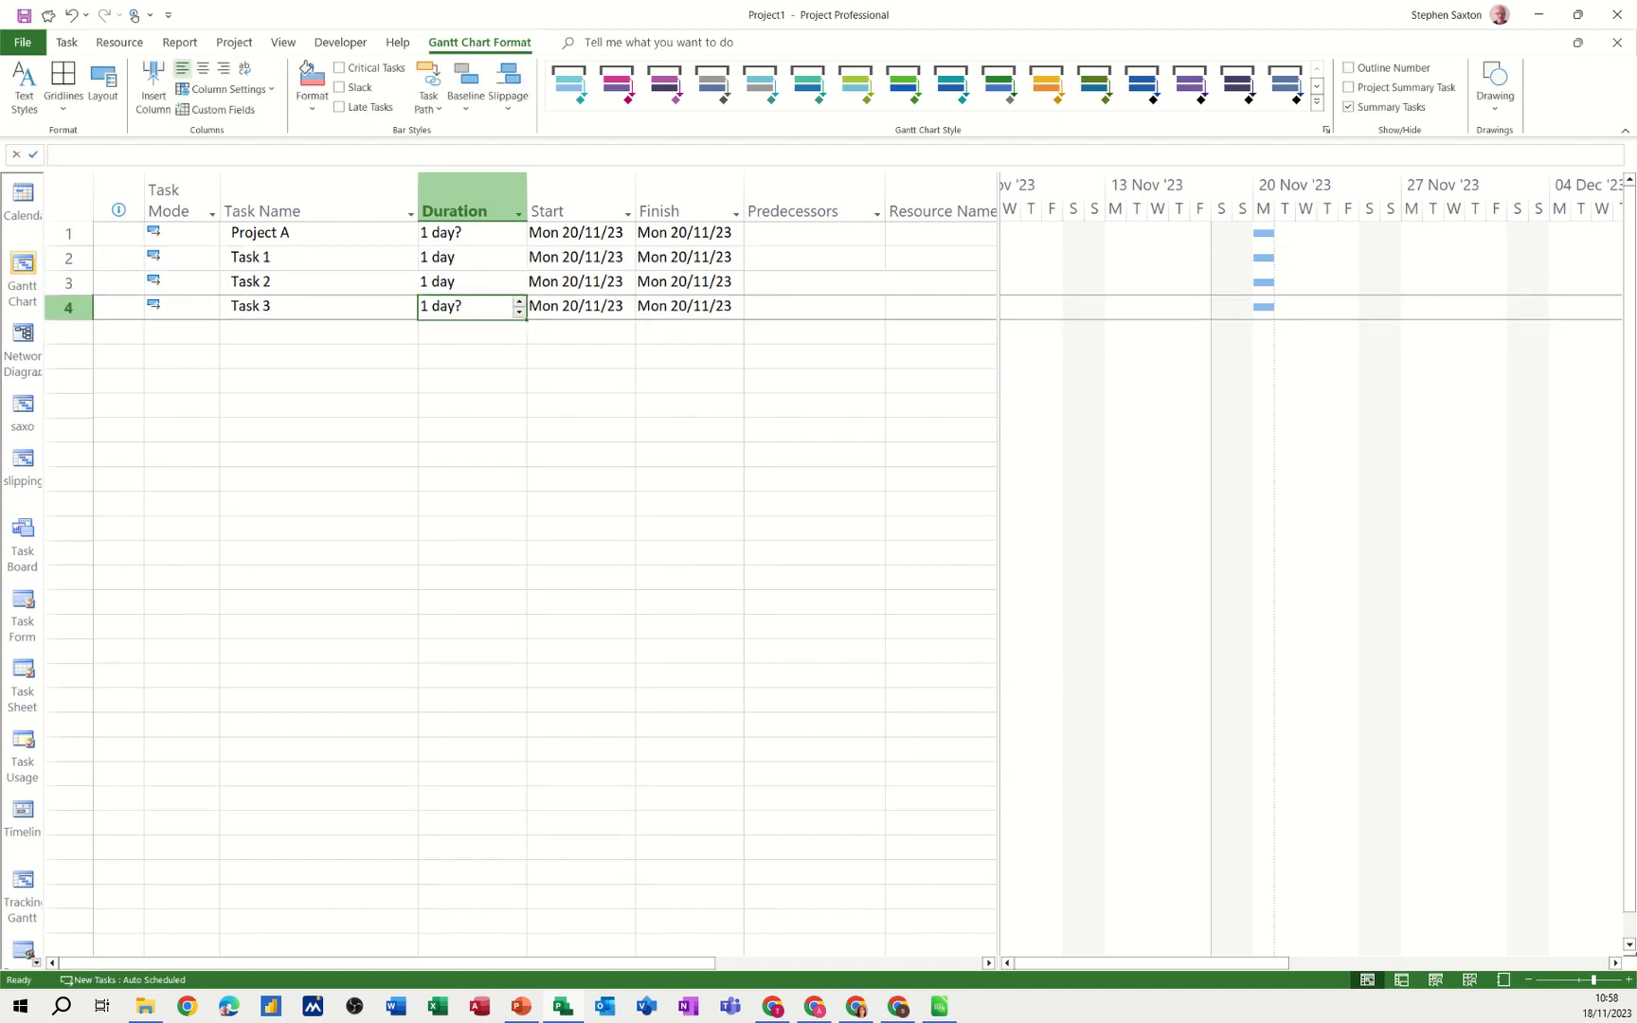
{"action": "type", "text": "1"}
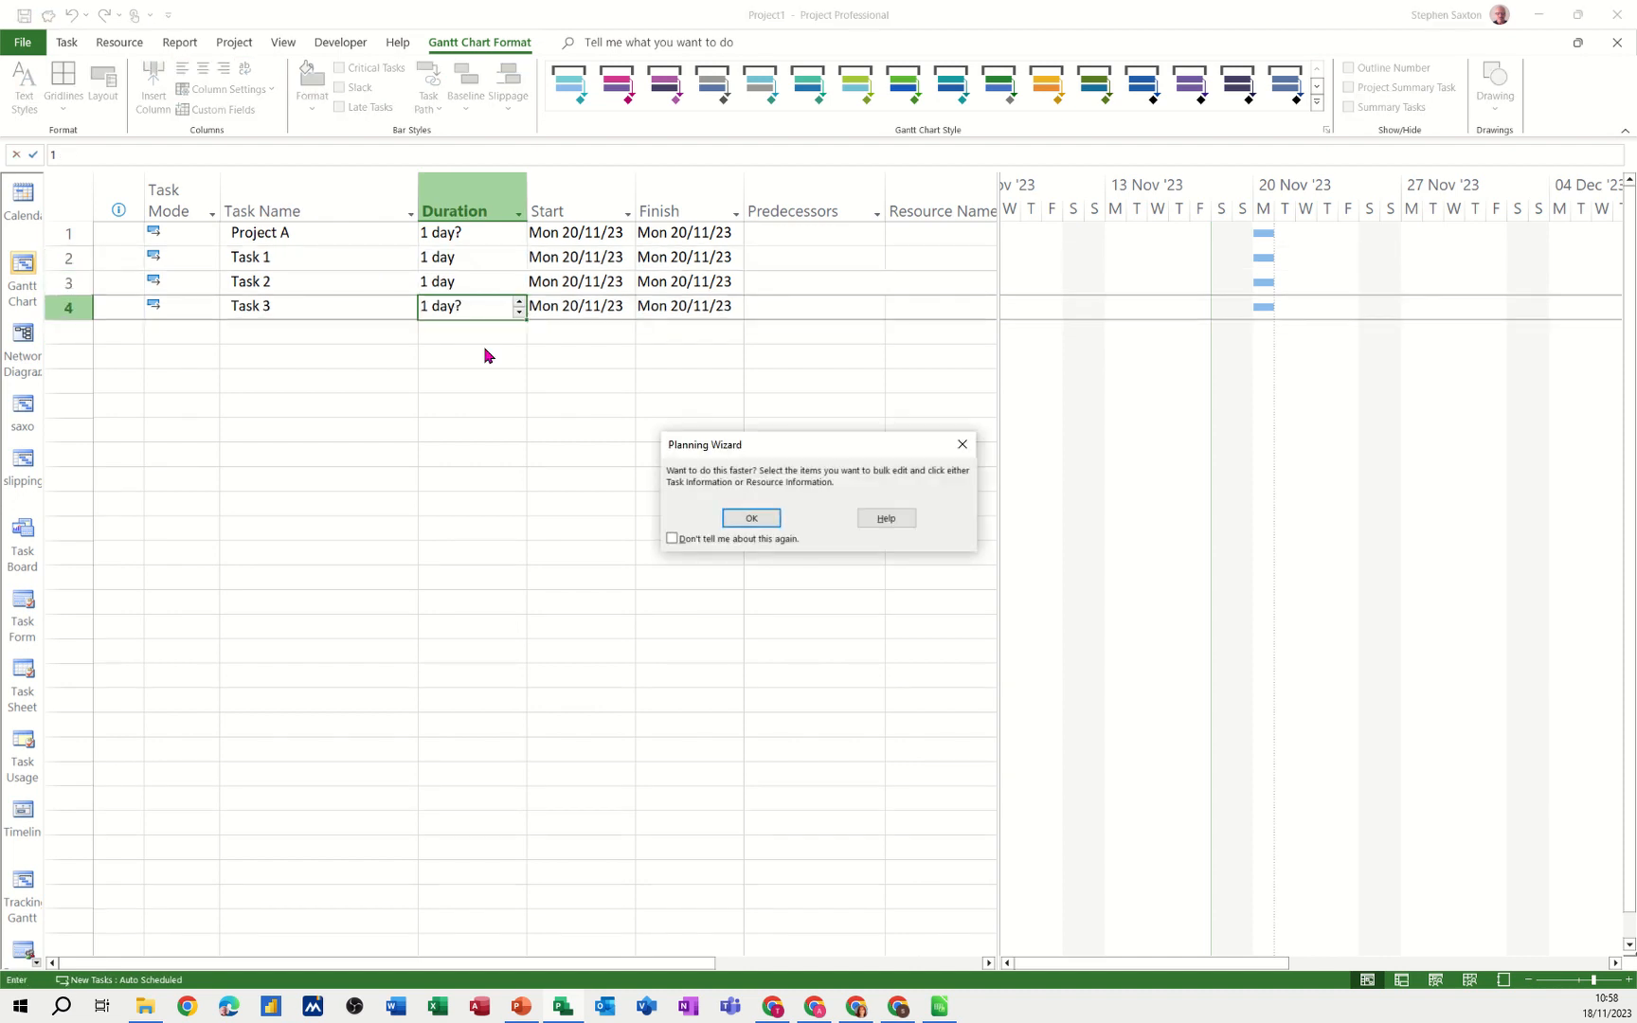
{"action": "key", "text": "Return"}
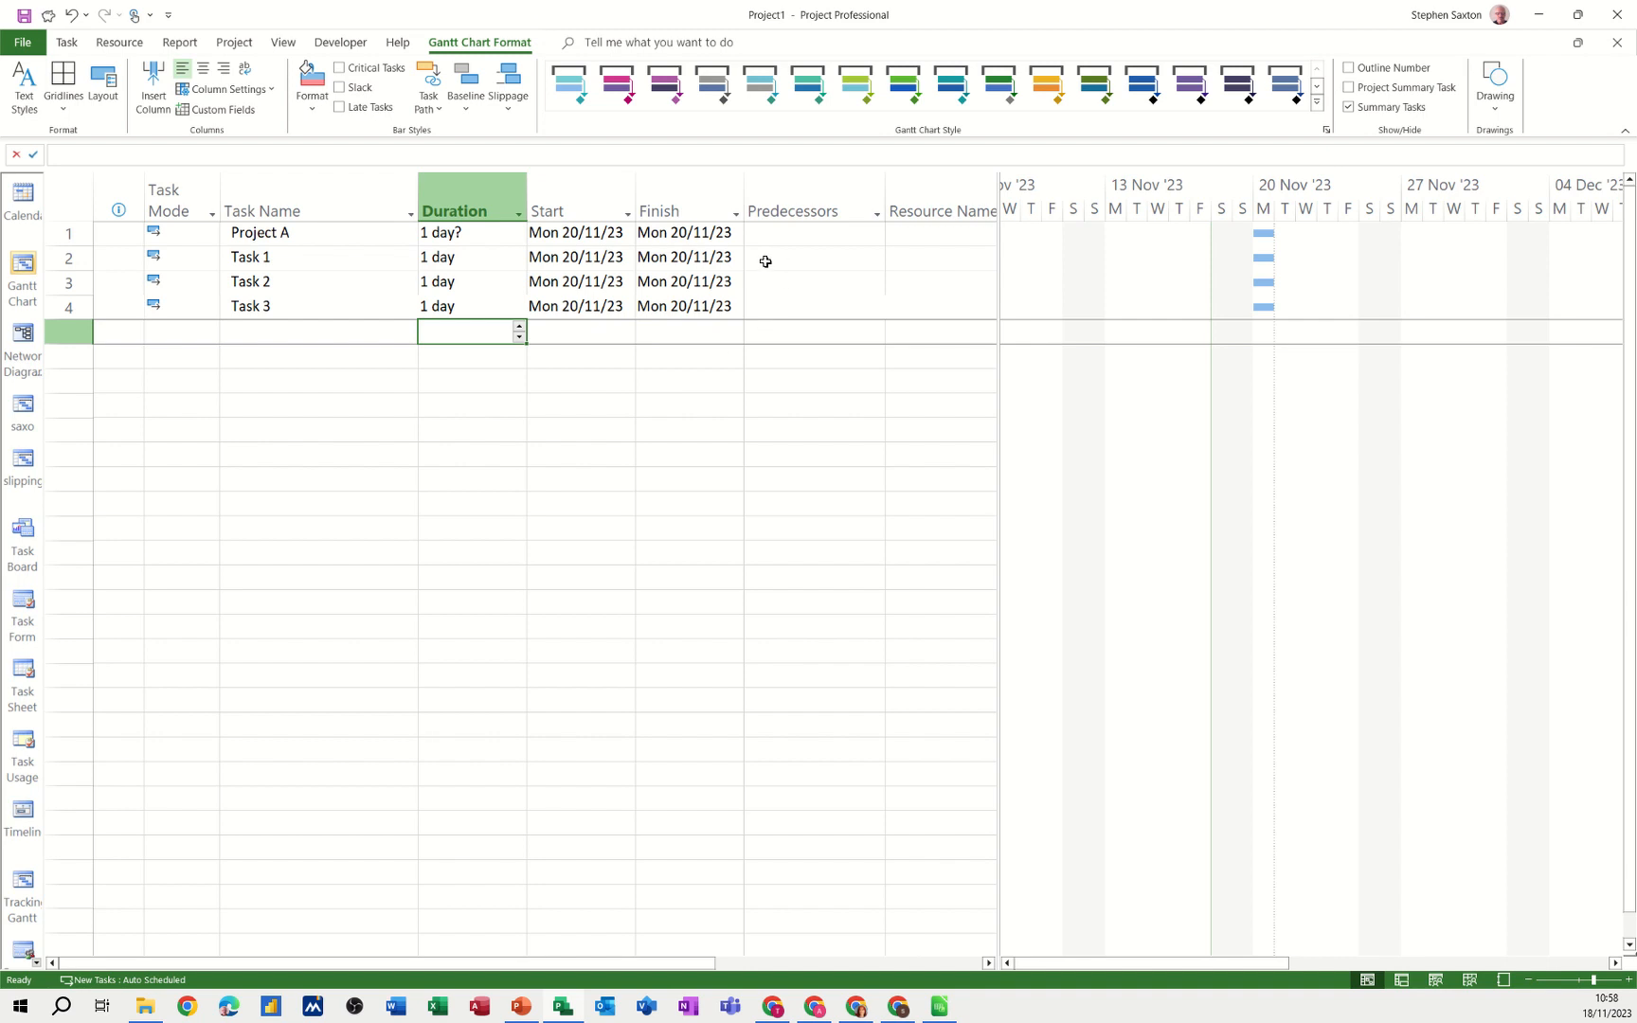
Indent Task 1 to Task 3 as subtasks of Project A and link them in sequence.
{"action": "left_click_drag", "start_coordinate": [322, 253], "coordinate": [319, 304]}
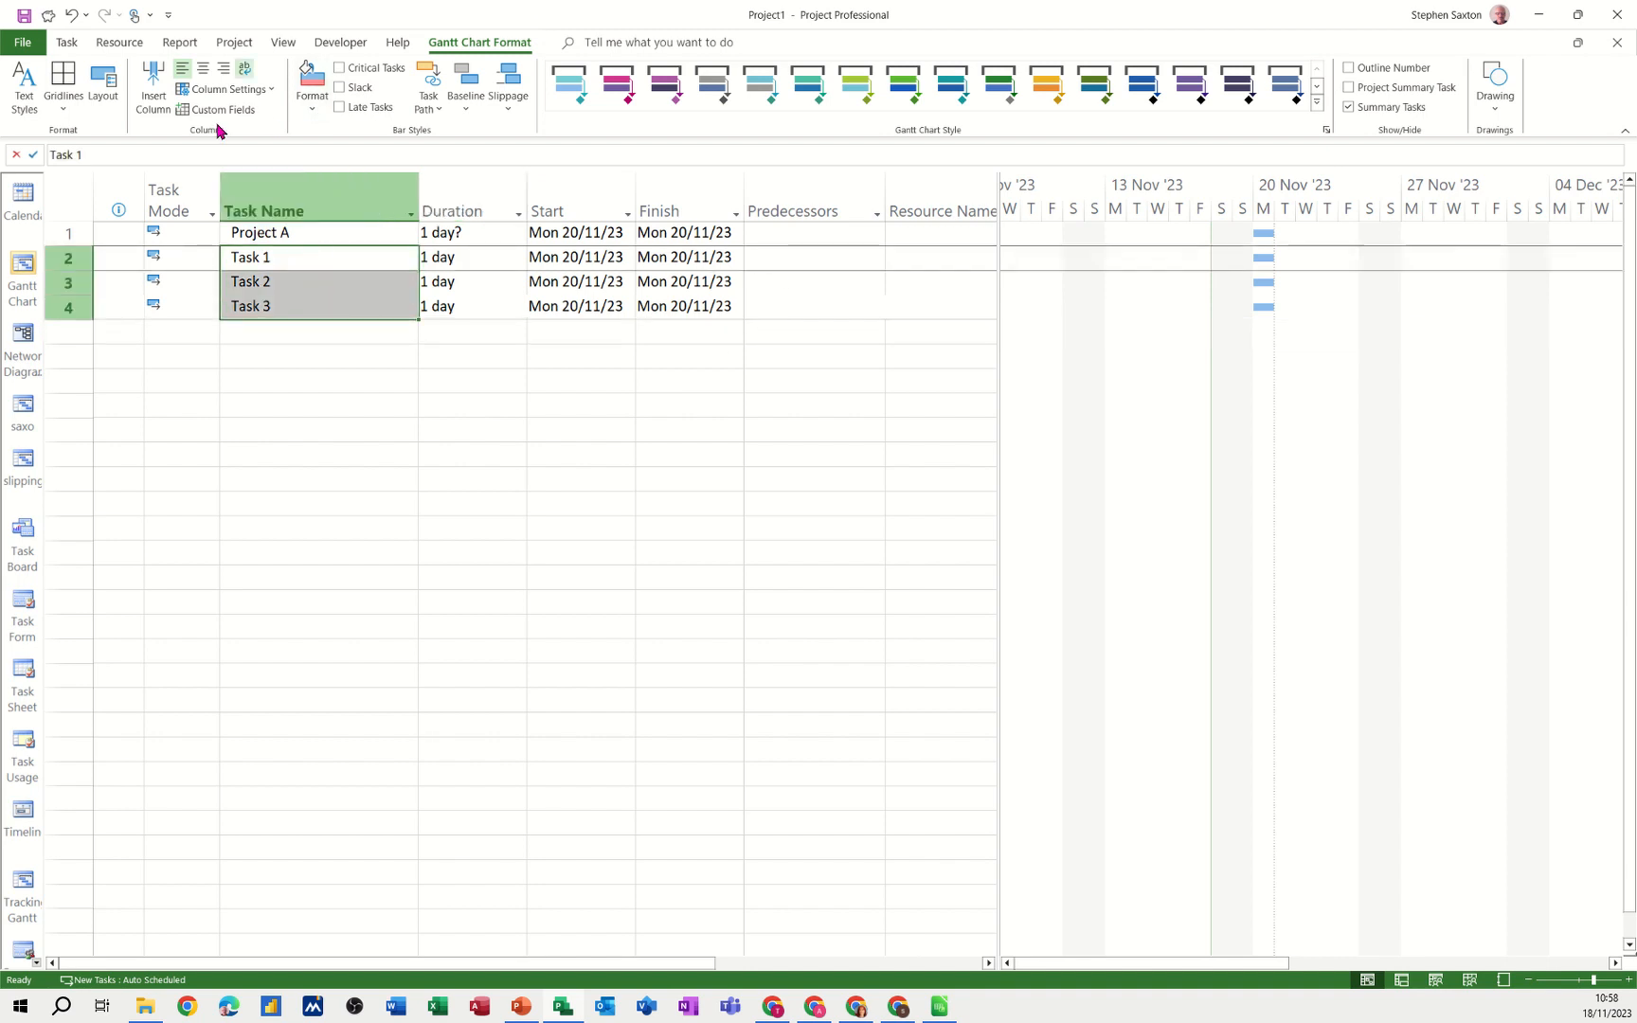
{"action": "left_click", "coordinate": [71, 46]}
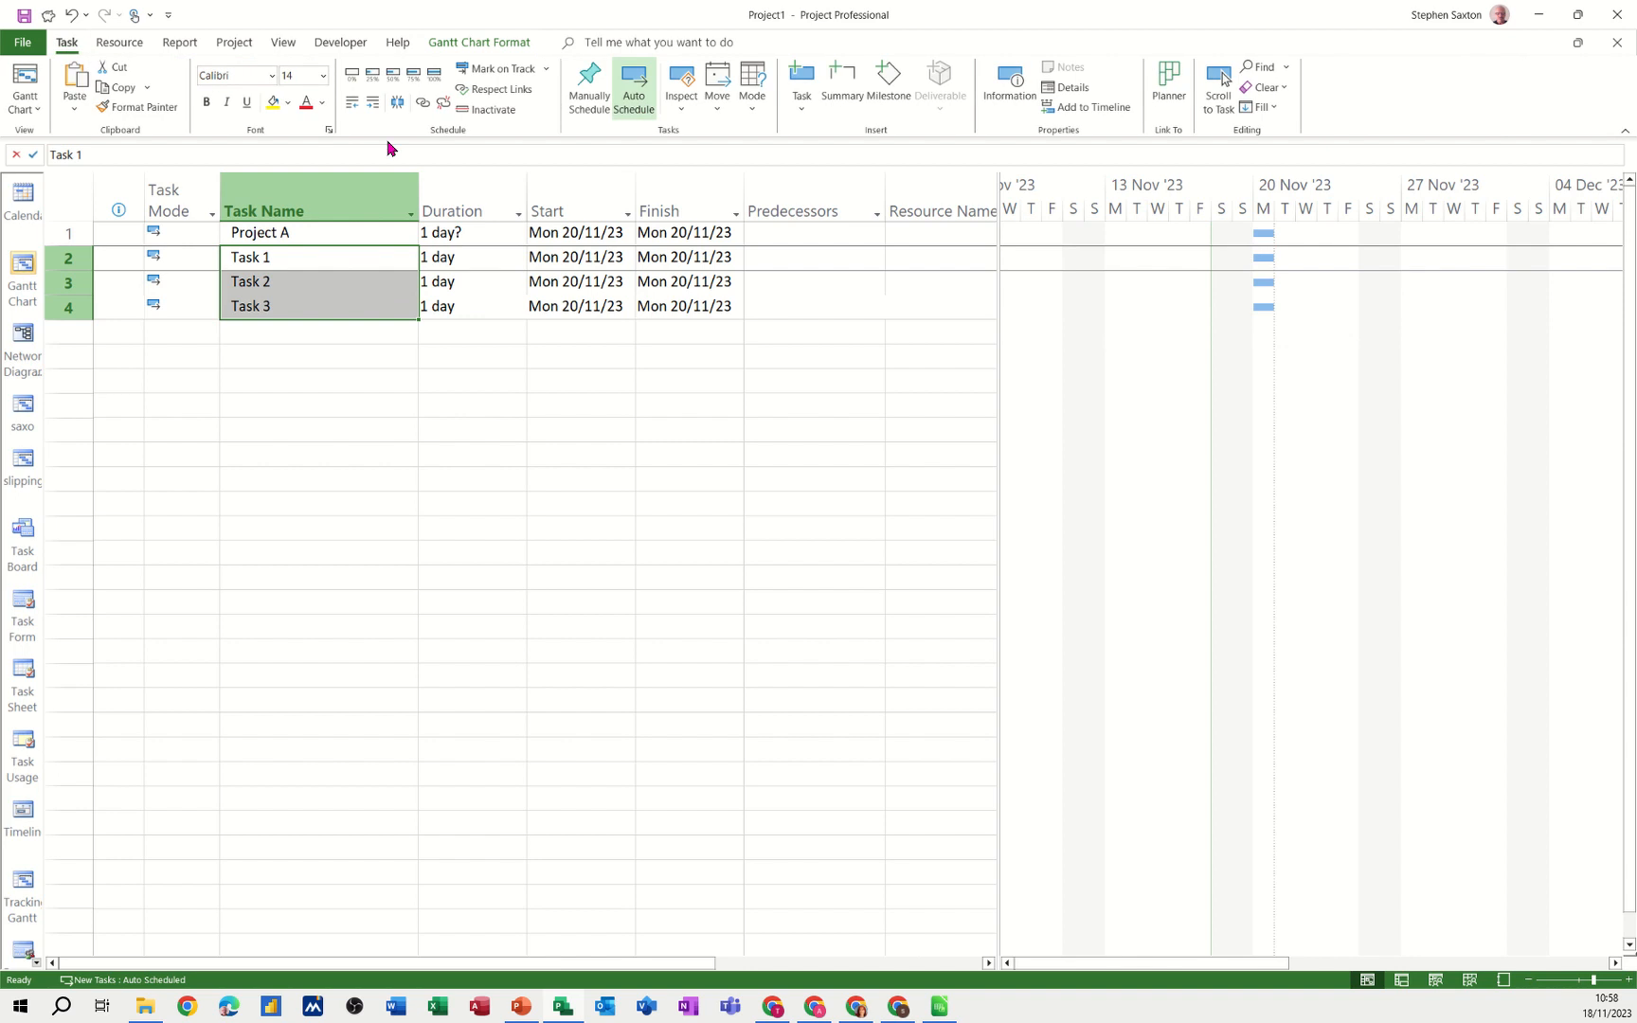
{"action": "left_click", "coordinate": [371, 108]}
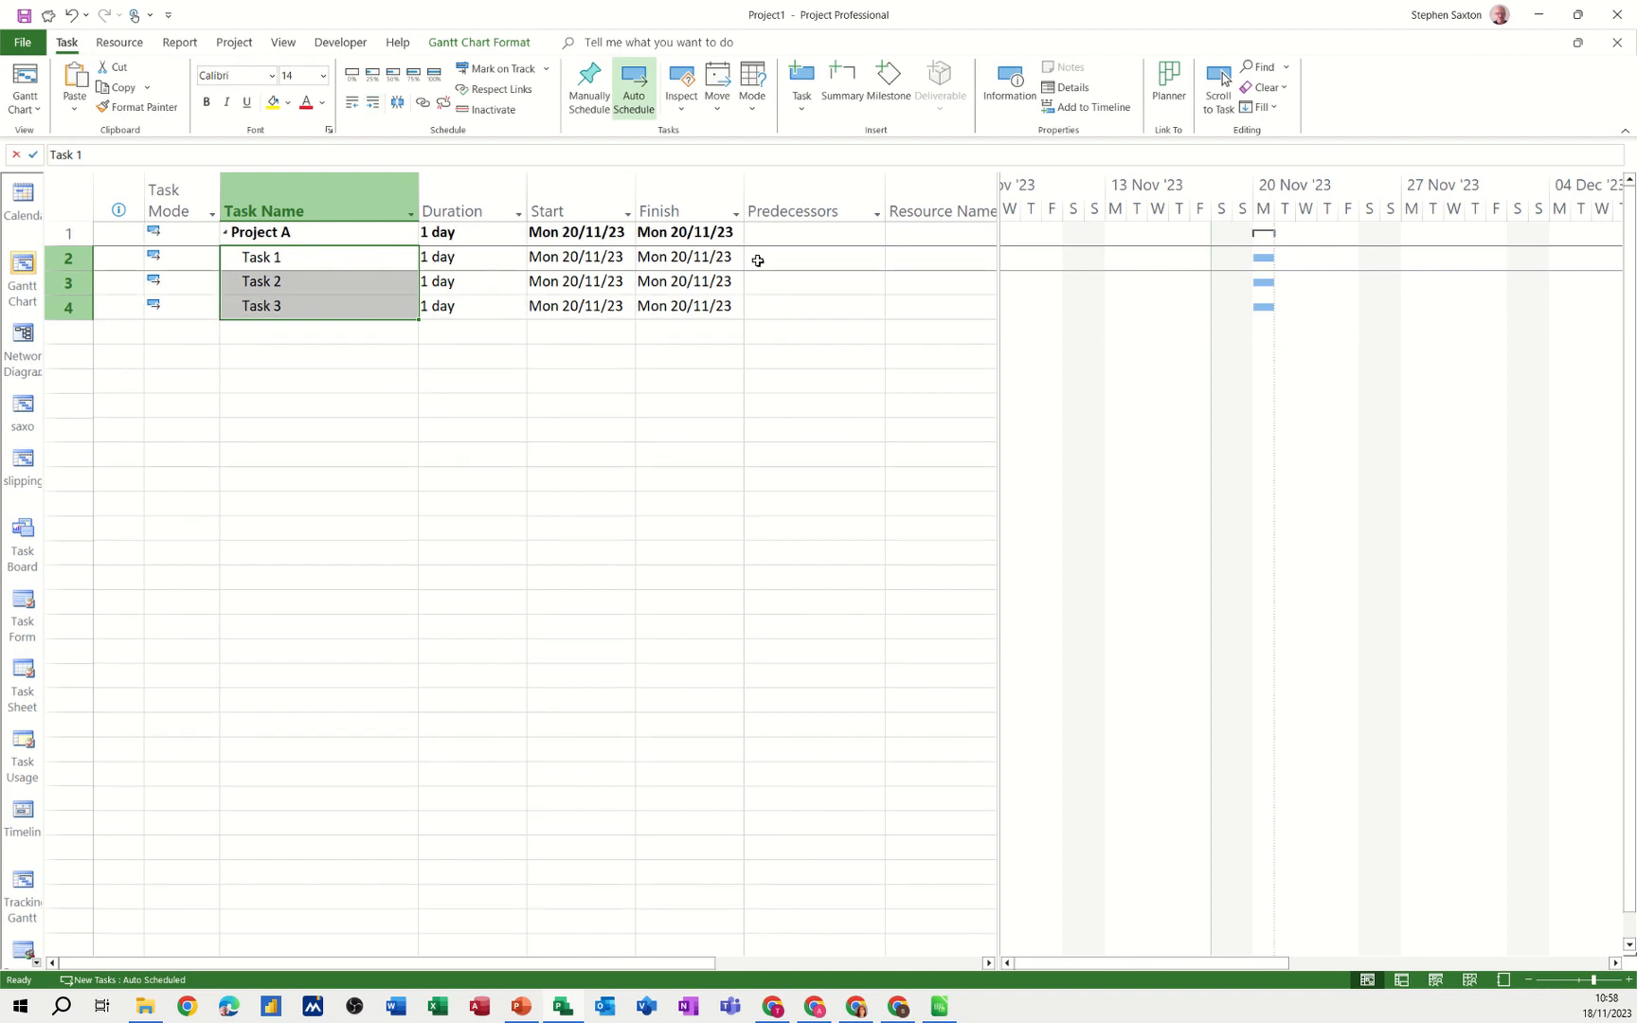
{"action": "left_click", "coordinate": [422, 102]}
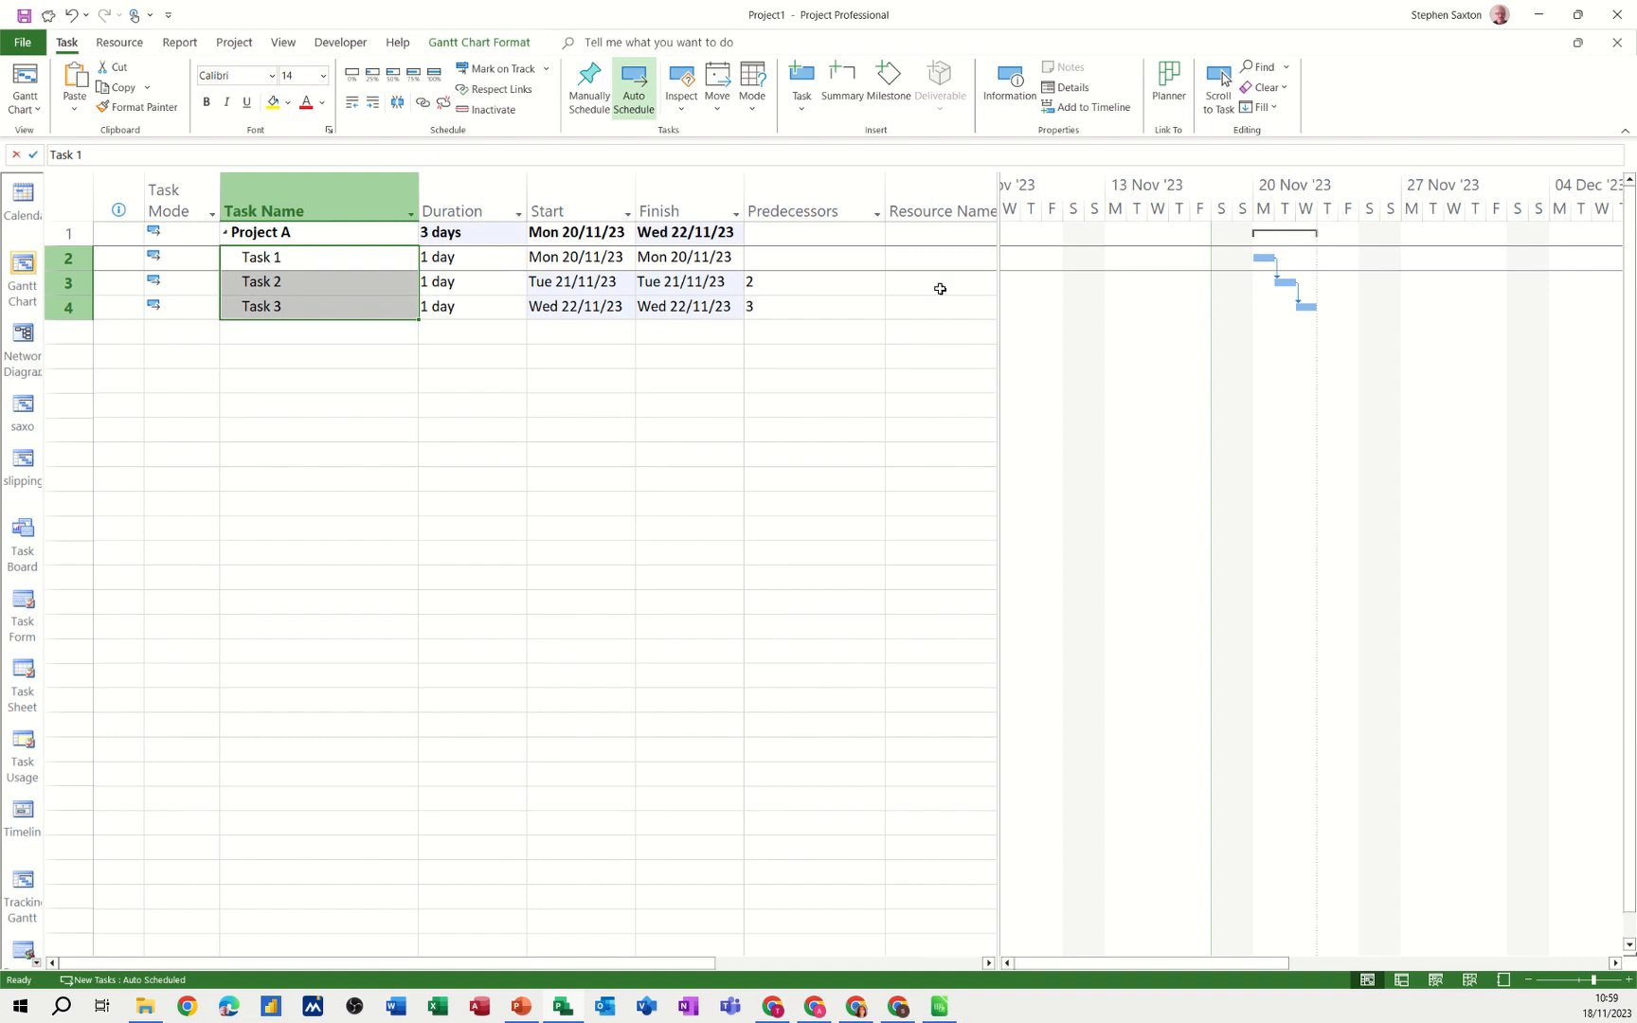
View the schedule as a full network diagram and return to the Gantt chart.
{"action": "left_click", "coordinate": [329, 307]}
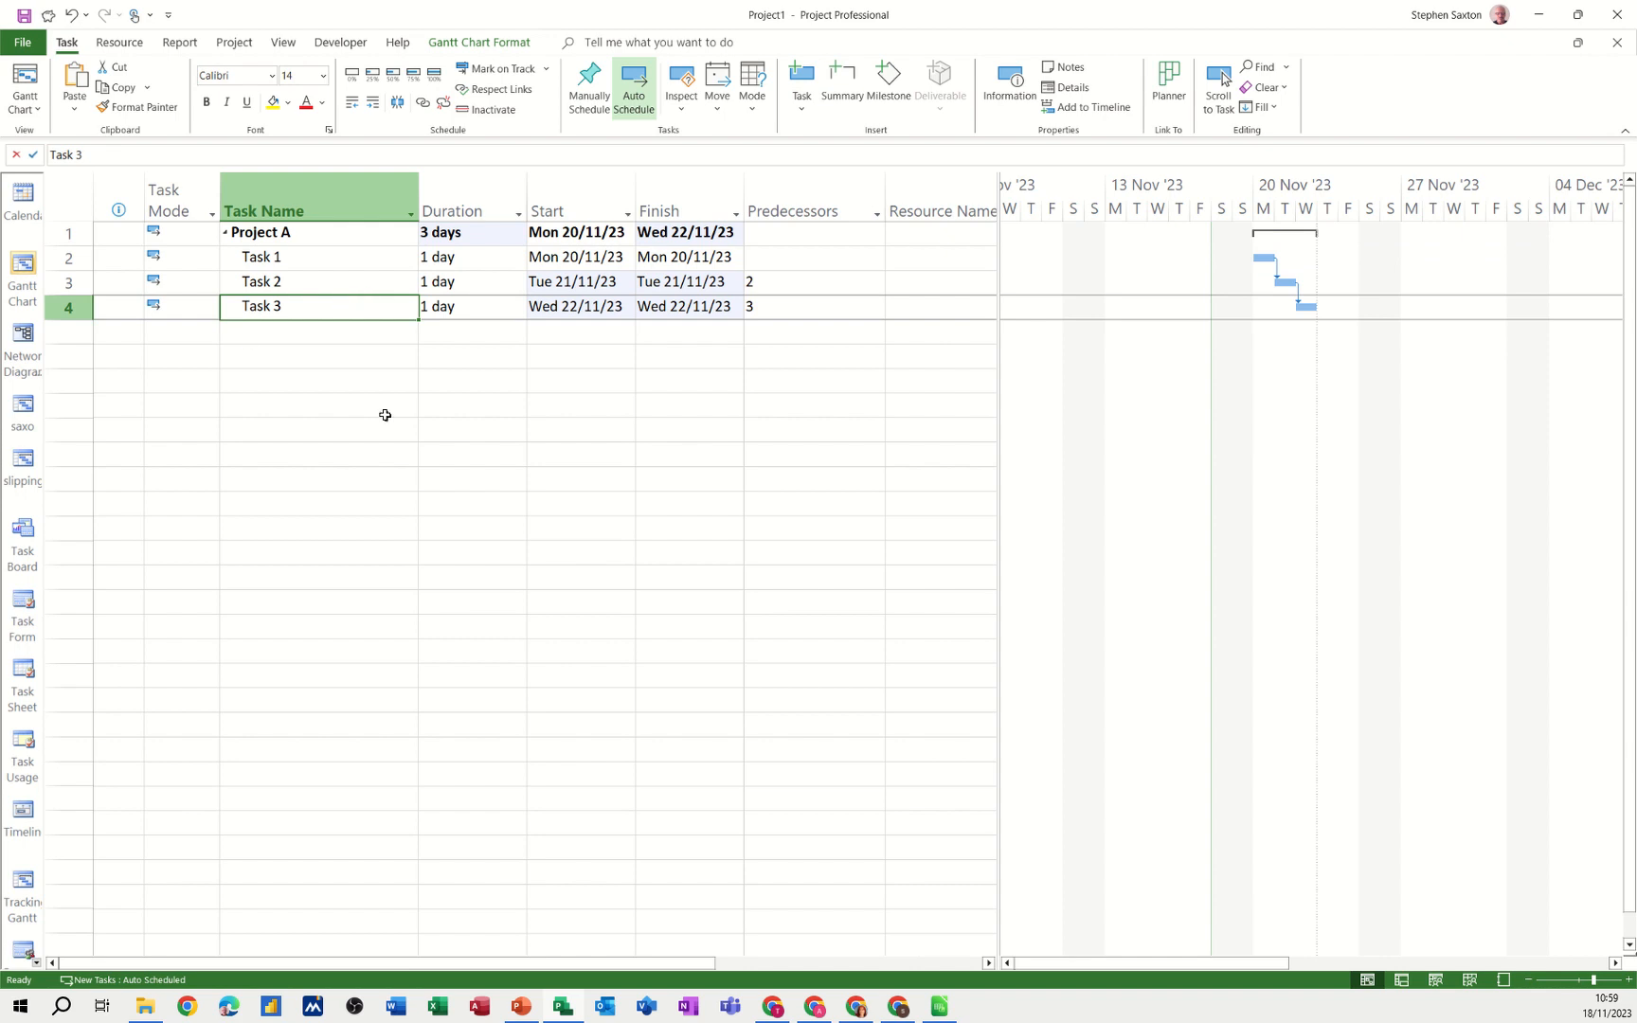
{"action": "left_click", "coordinate": [20, 337]}
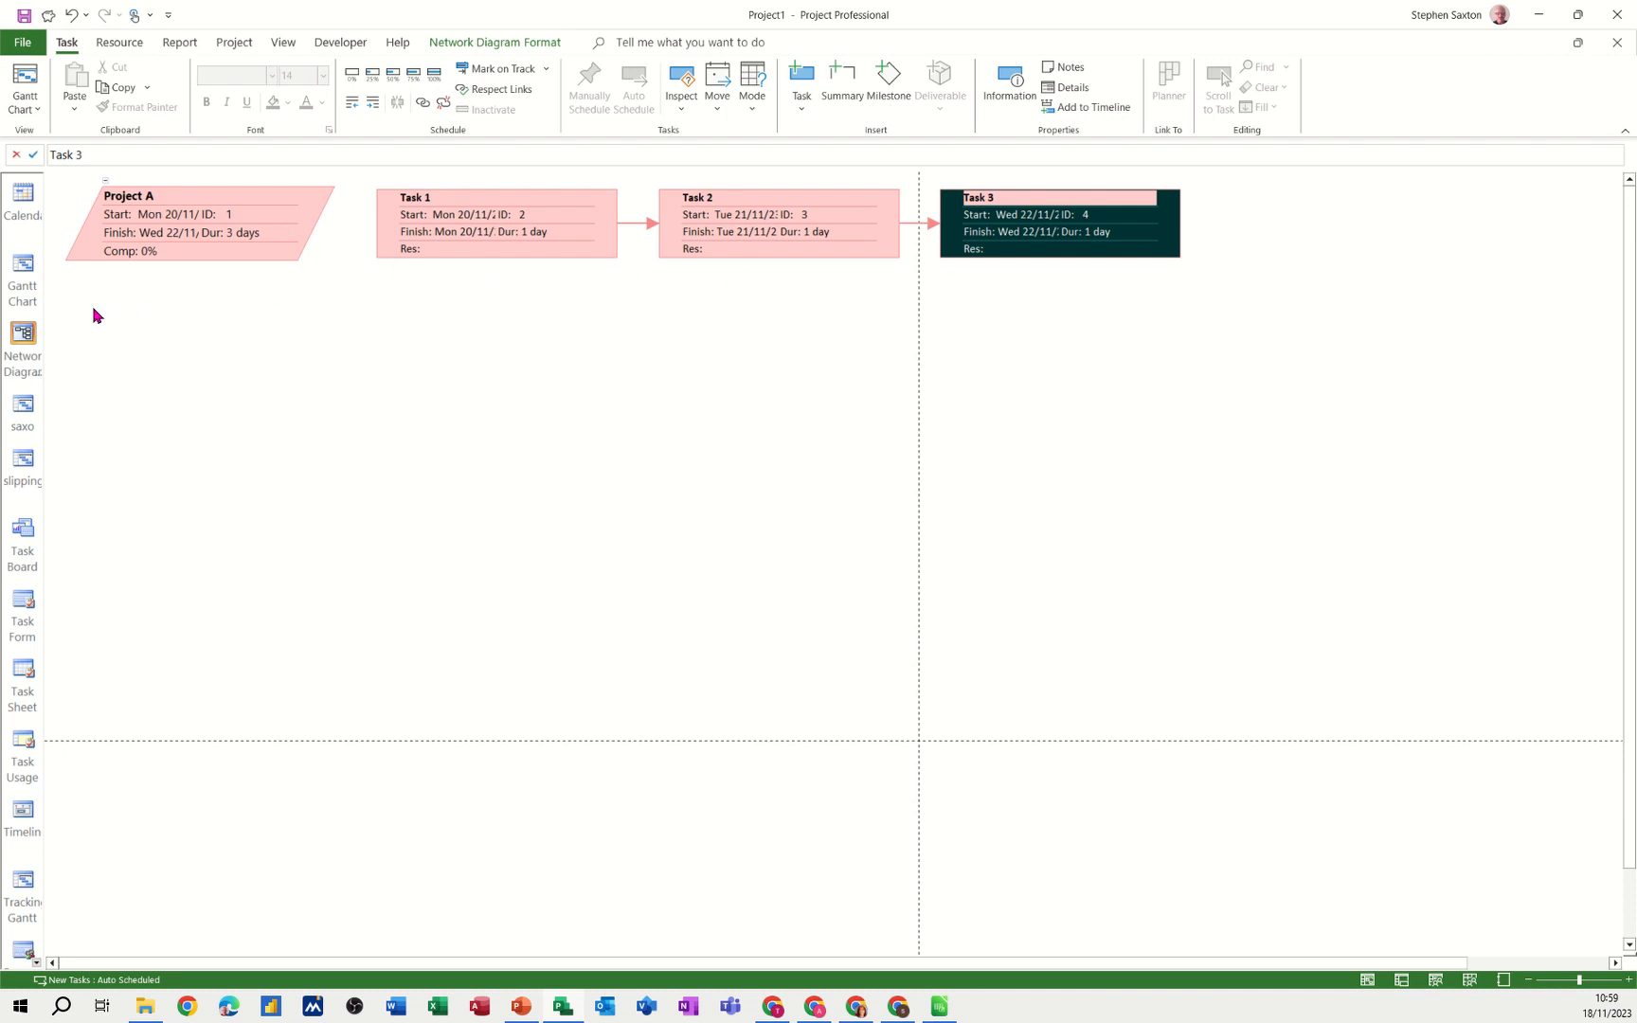
{"action": "left_click", "coordinate": [26, 280]}
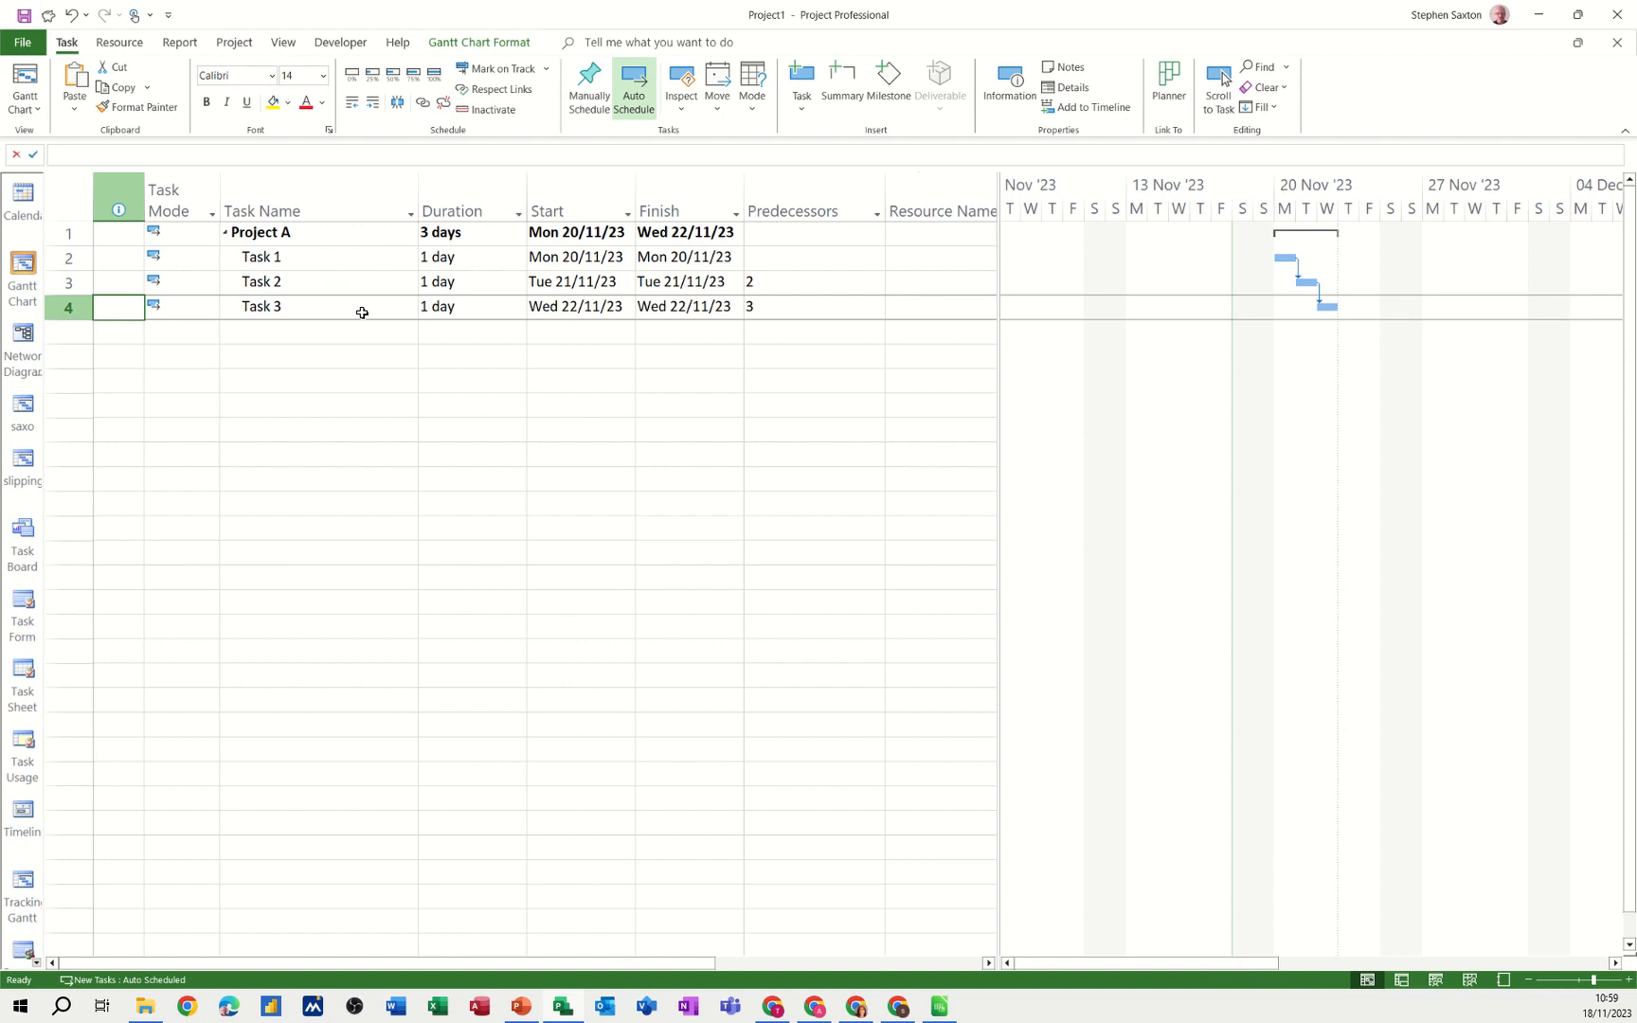
Split the Gantt Chart view with a details pane that shows the Network Diagram.
{"action": "left_click", "coordinate": [282, 44]}
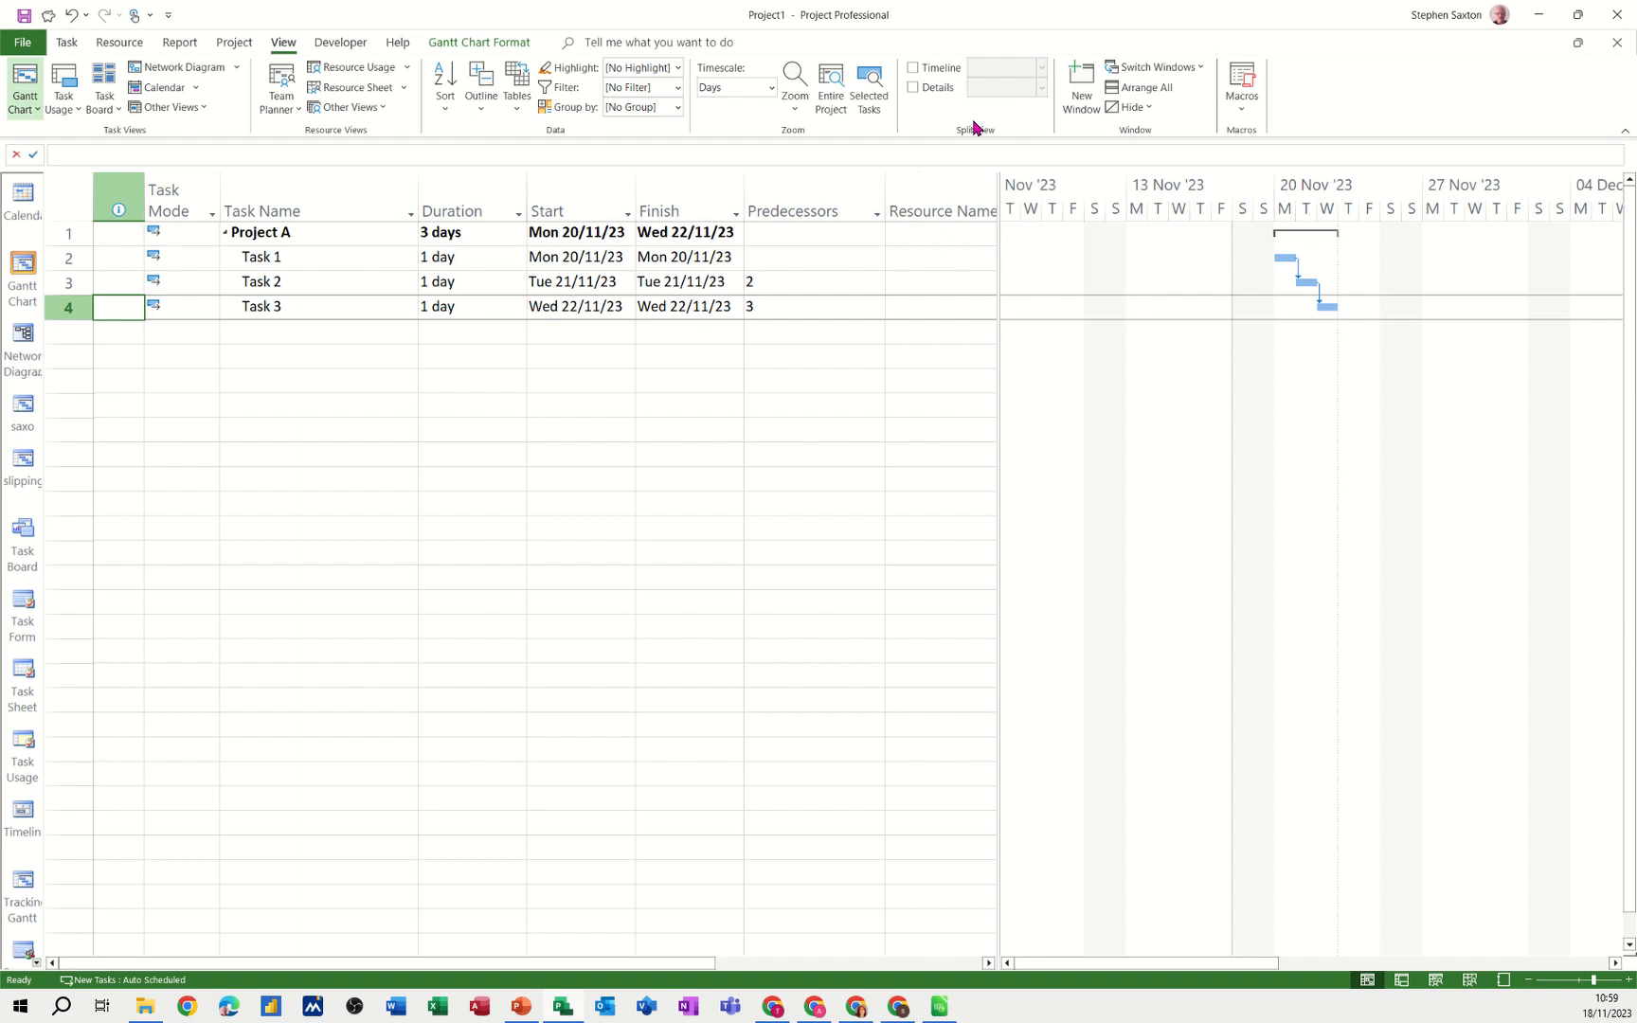
{"action": "left_click", "coordinate": [912, 88]}
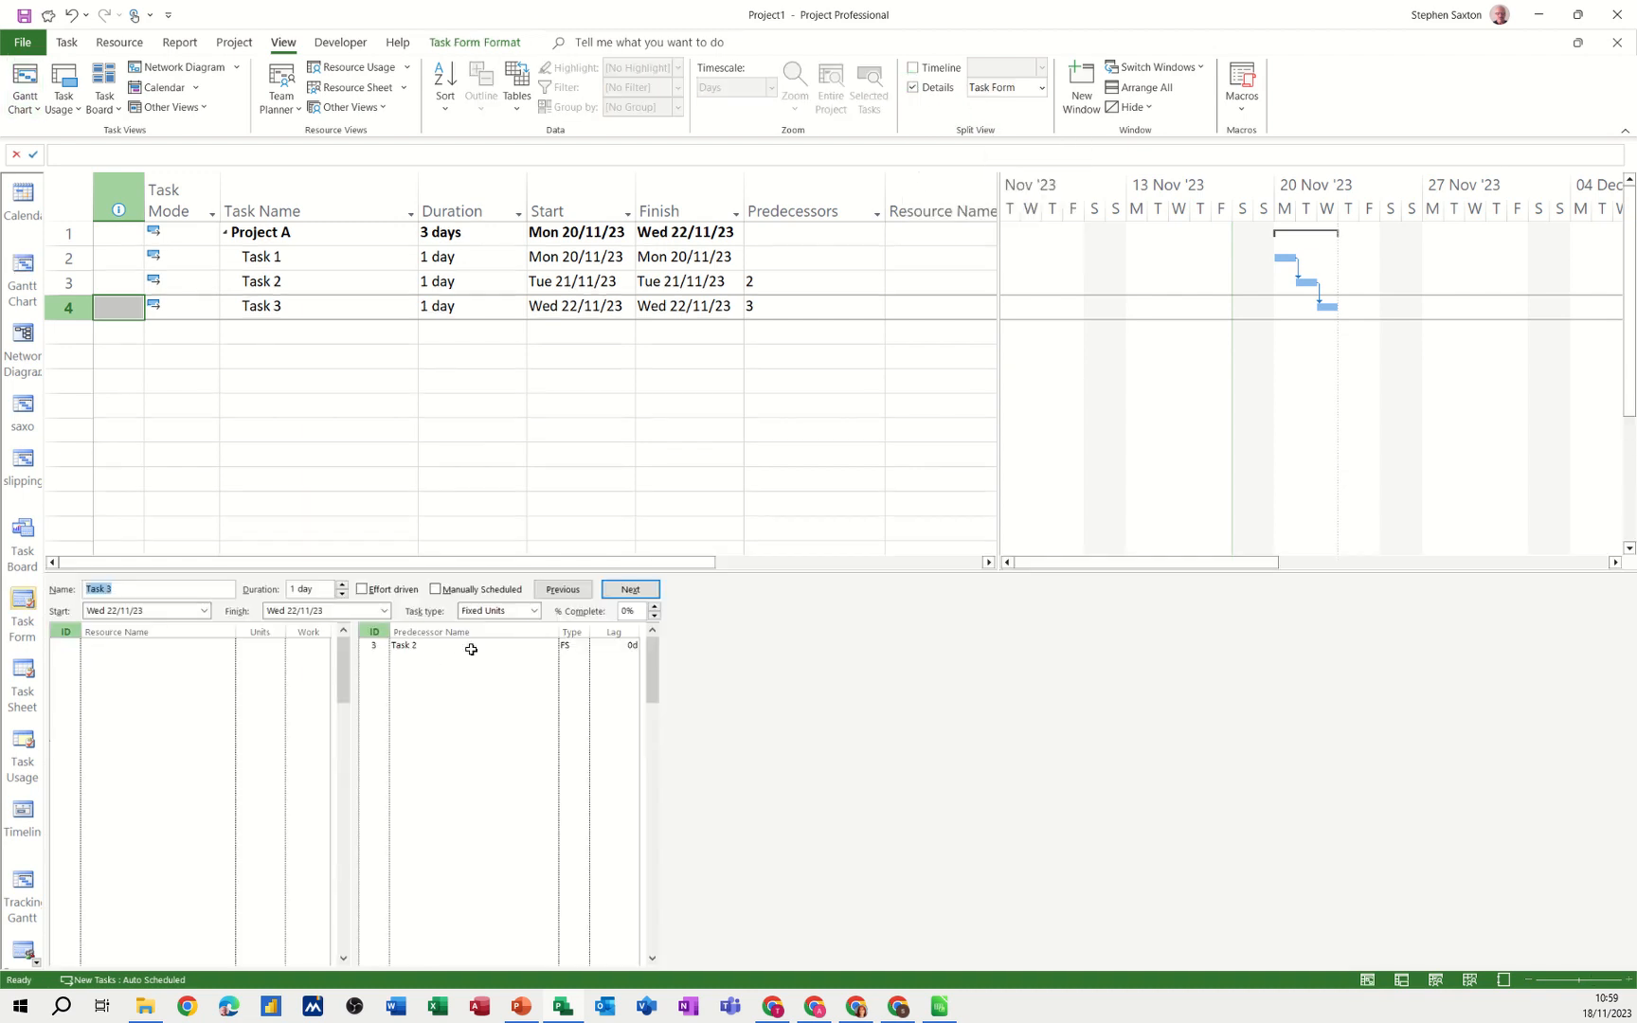
{"action": "left_click", "coordinate": [1041, 88]}
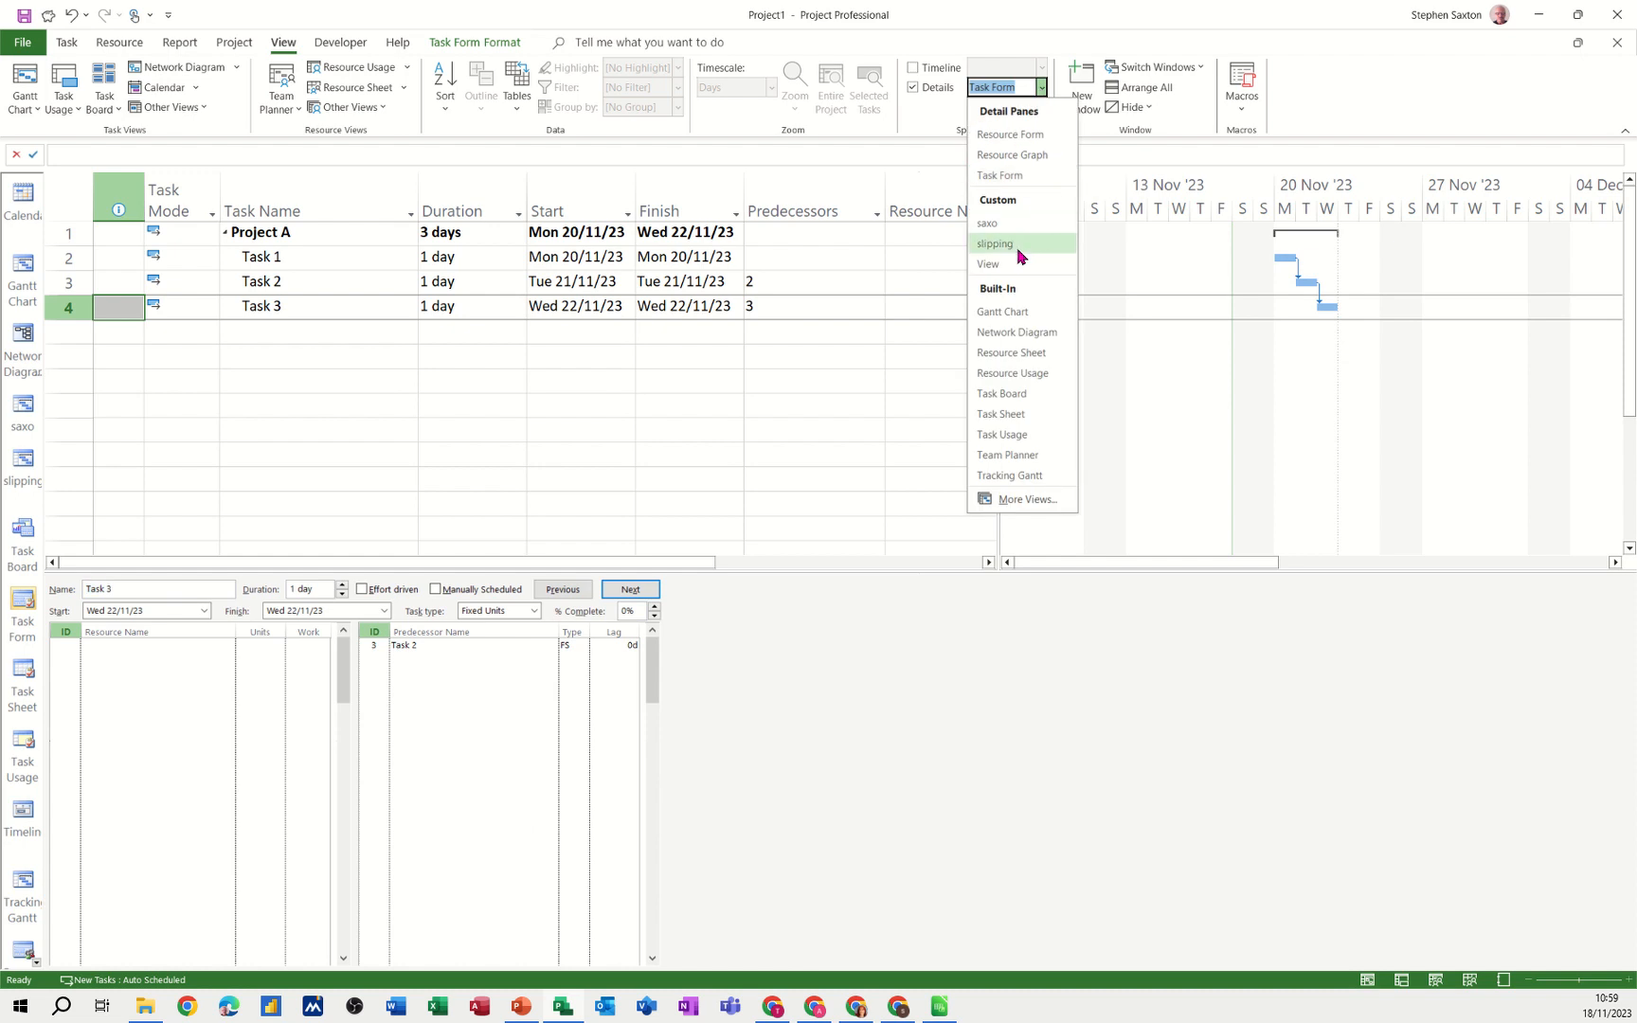
{"action": "left_click", "coordinate": [1016, 332]}
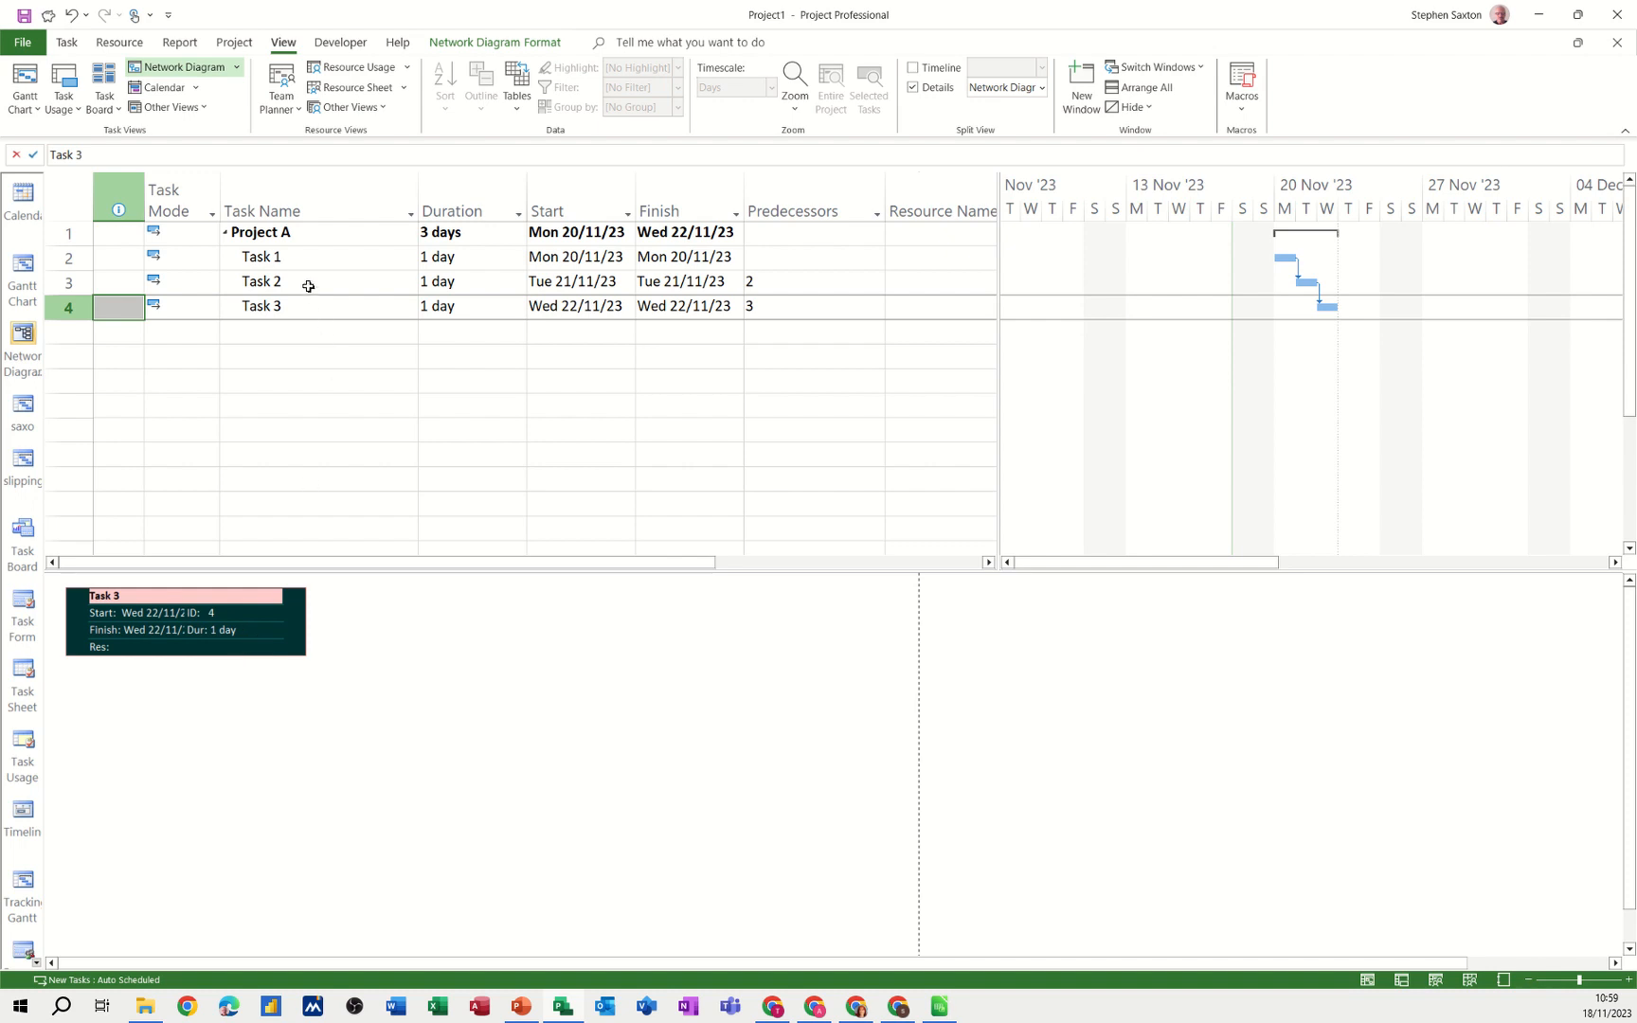
Check the network diagram pane for Task 1 to Task 3, for the whole project, and for Task 3 alone.
{"action": "left_click_drag", "start_coordinate": [296, 255], "coordinate": [288, 306]}
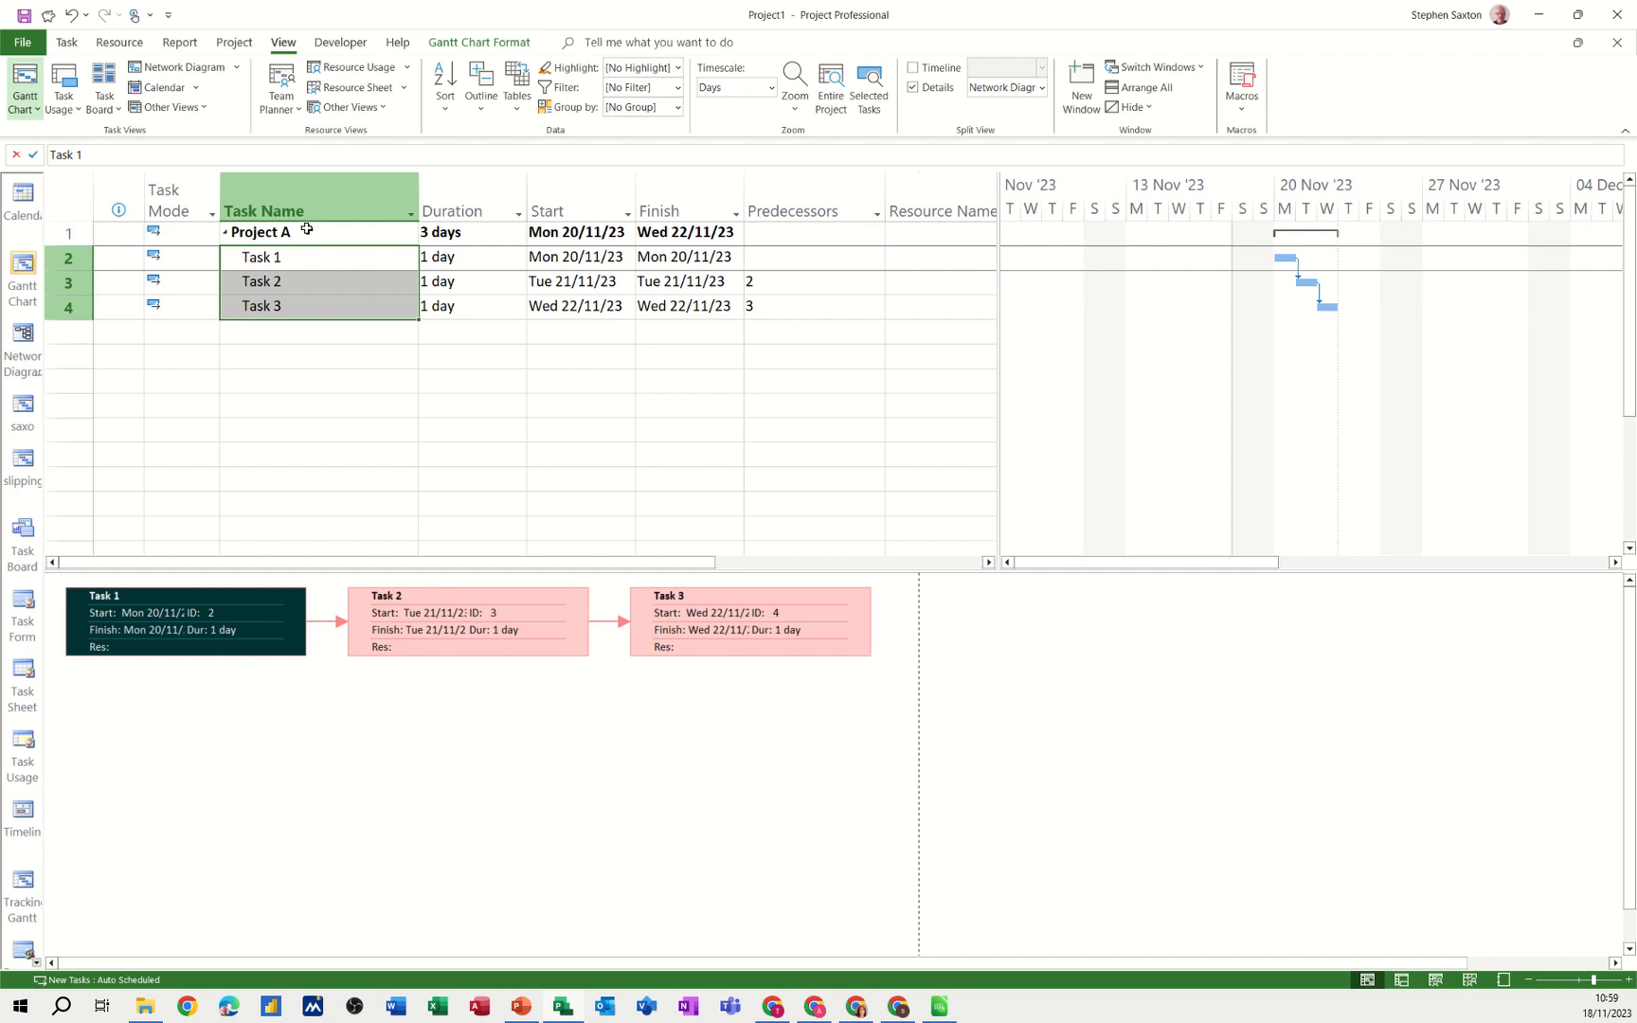
{"action": "left_click_drag", "start_coordinate": [301, 232], "coordinate": [302, 313]}
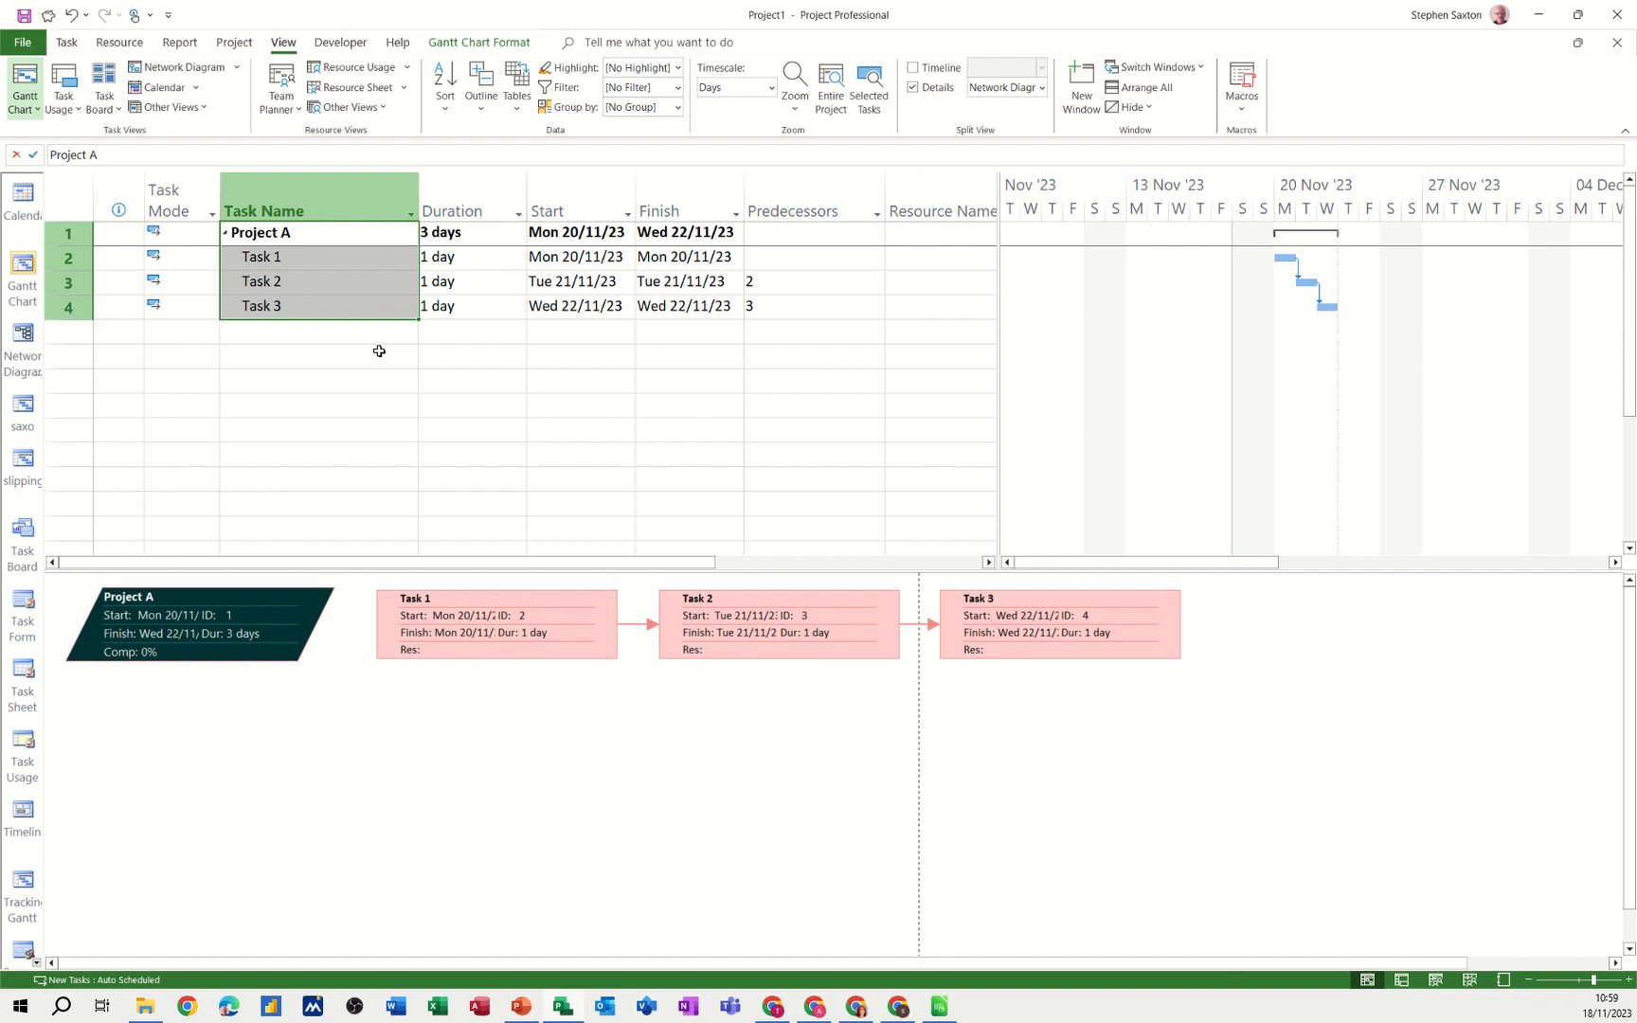
{"action": "left_click", "coordinate": [380, 306]}
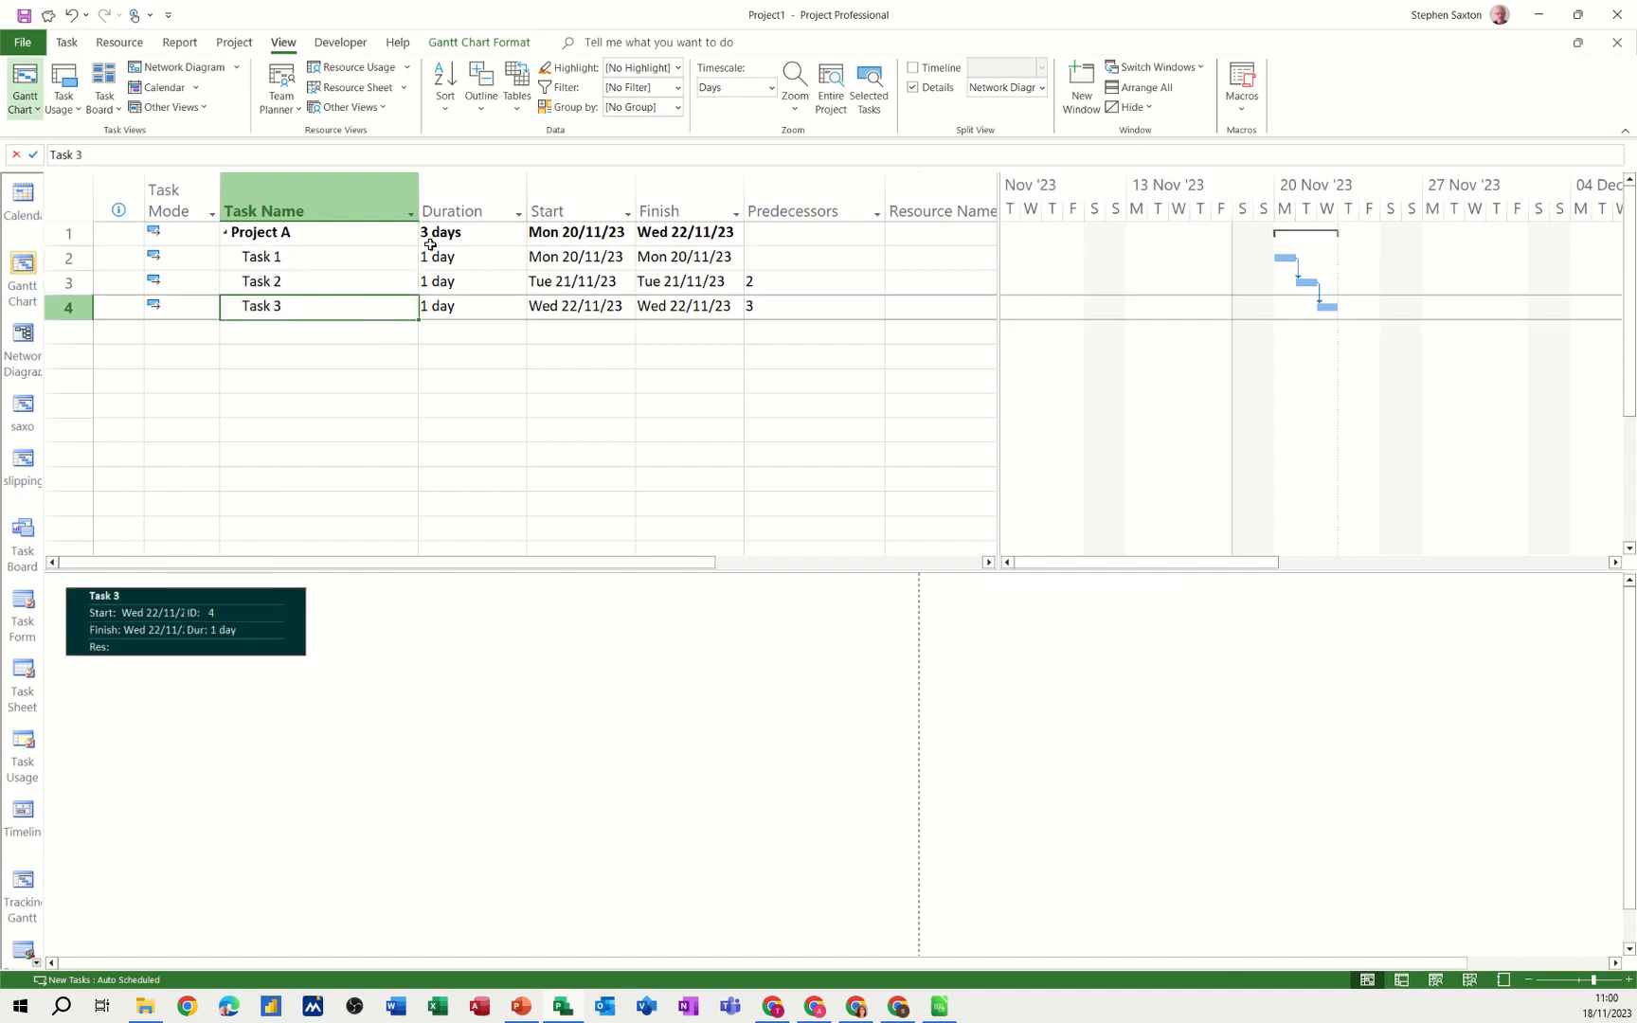
Apply the Cost table to the Gantt Chart and select Project A through Task 3 to diagram them all.
{"action": "left_click", "coordinate": [520, 108]}
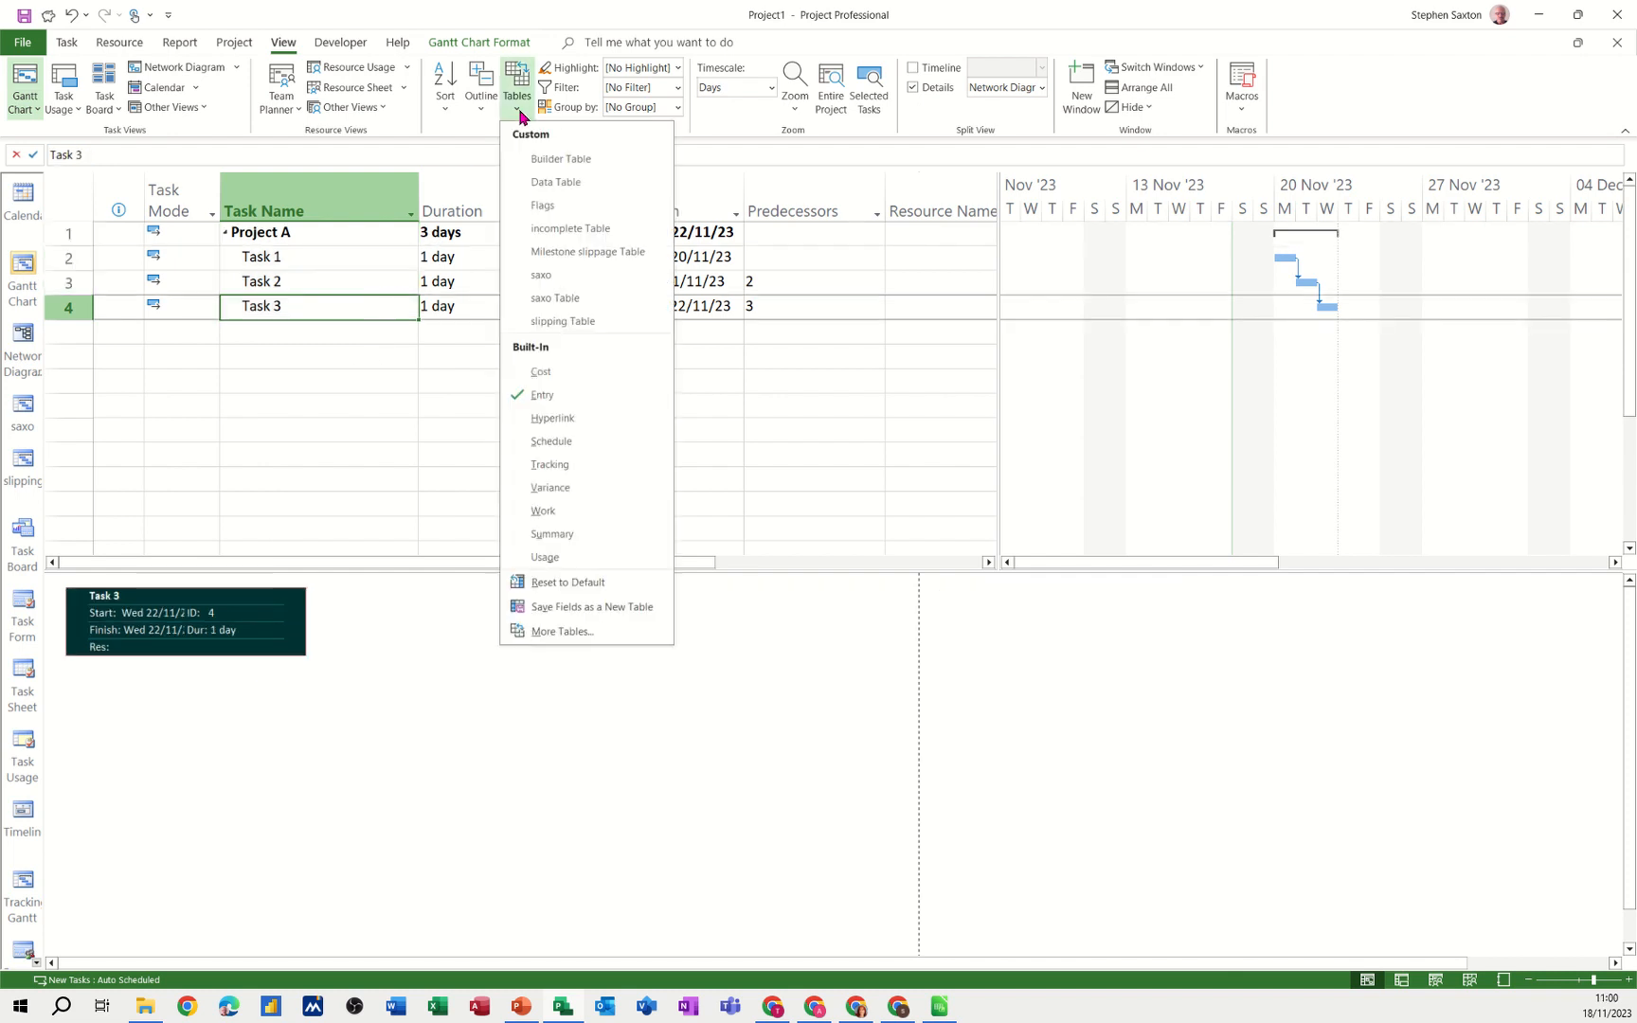
{"action": "left_click", "coordinate": [541, 371]}
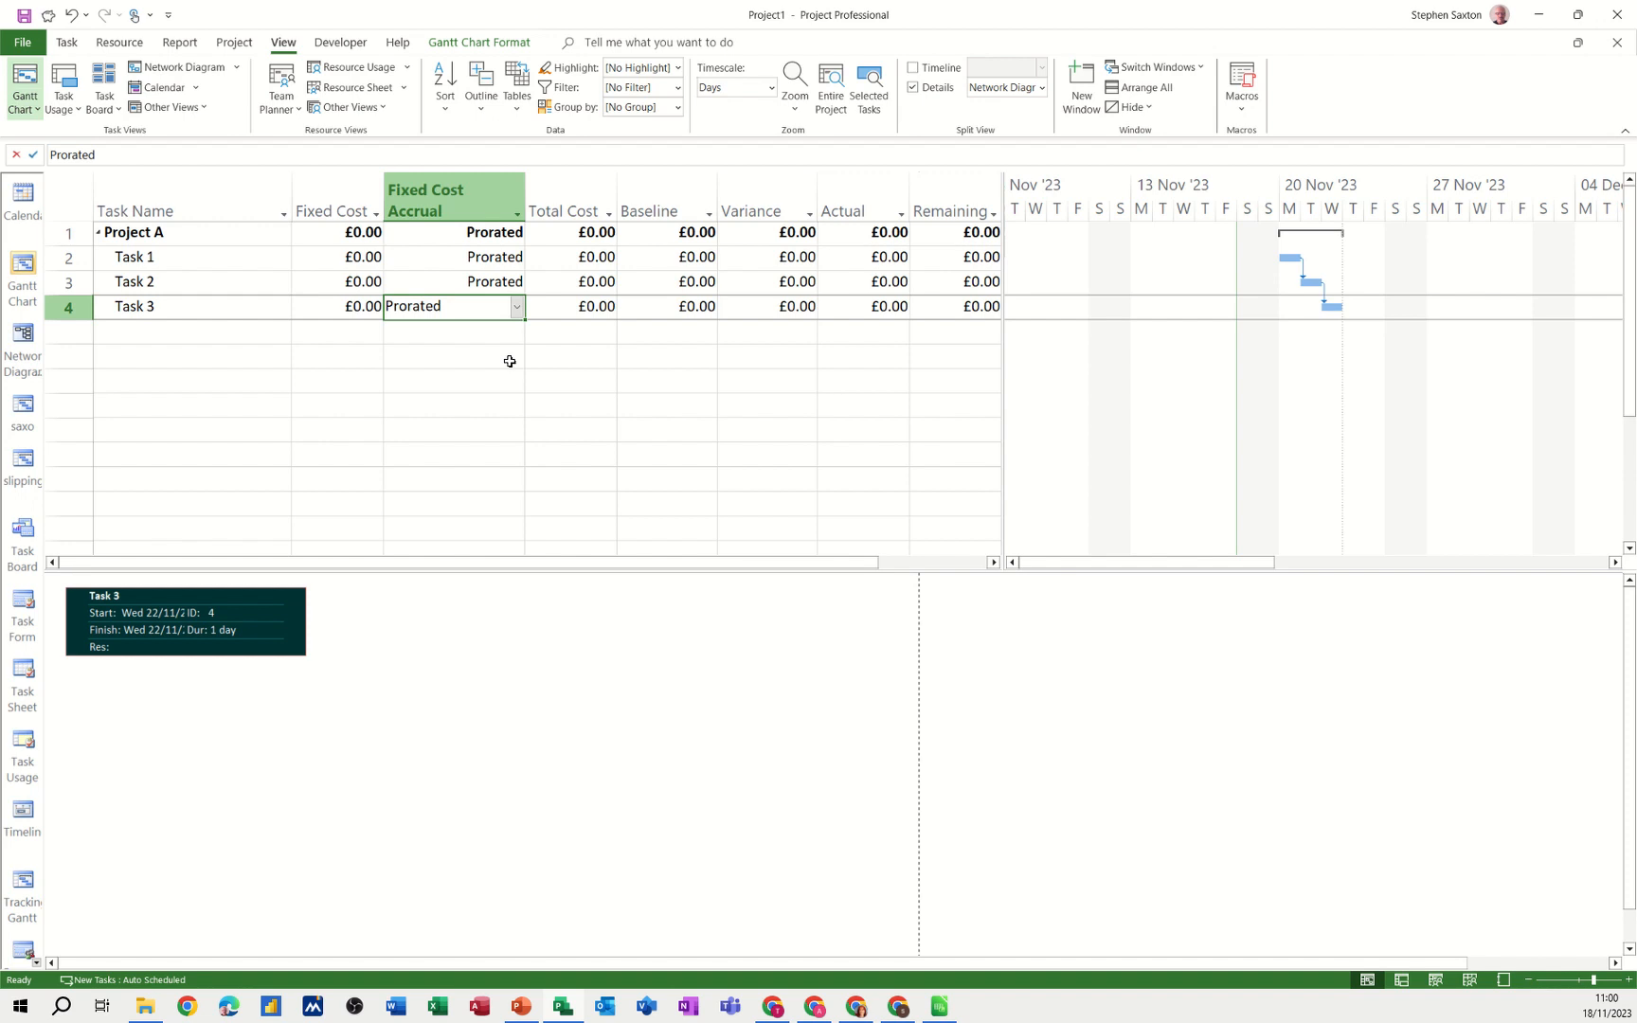
{"action": "left_click", "coordinate": [471, 355]}
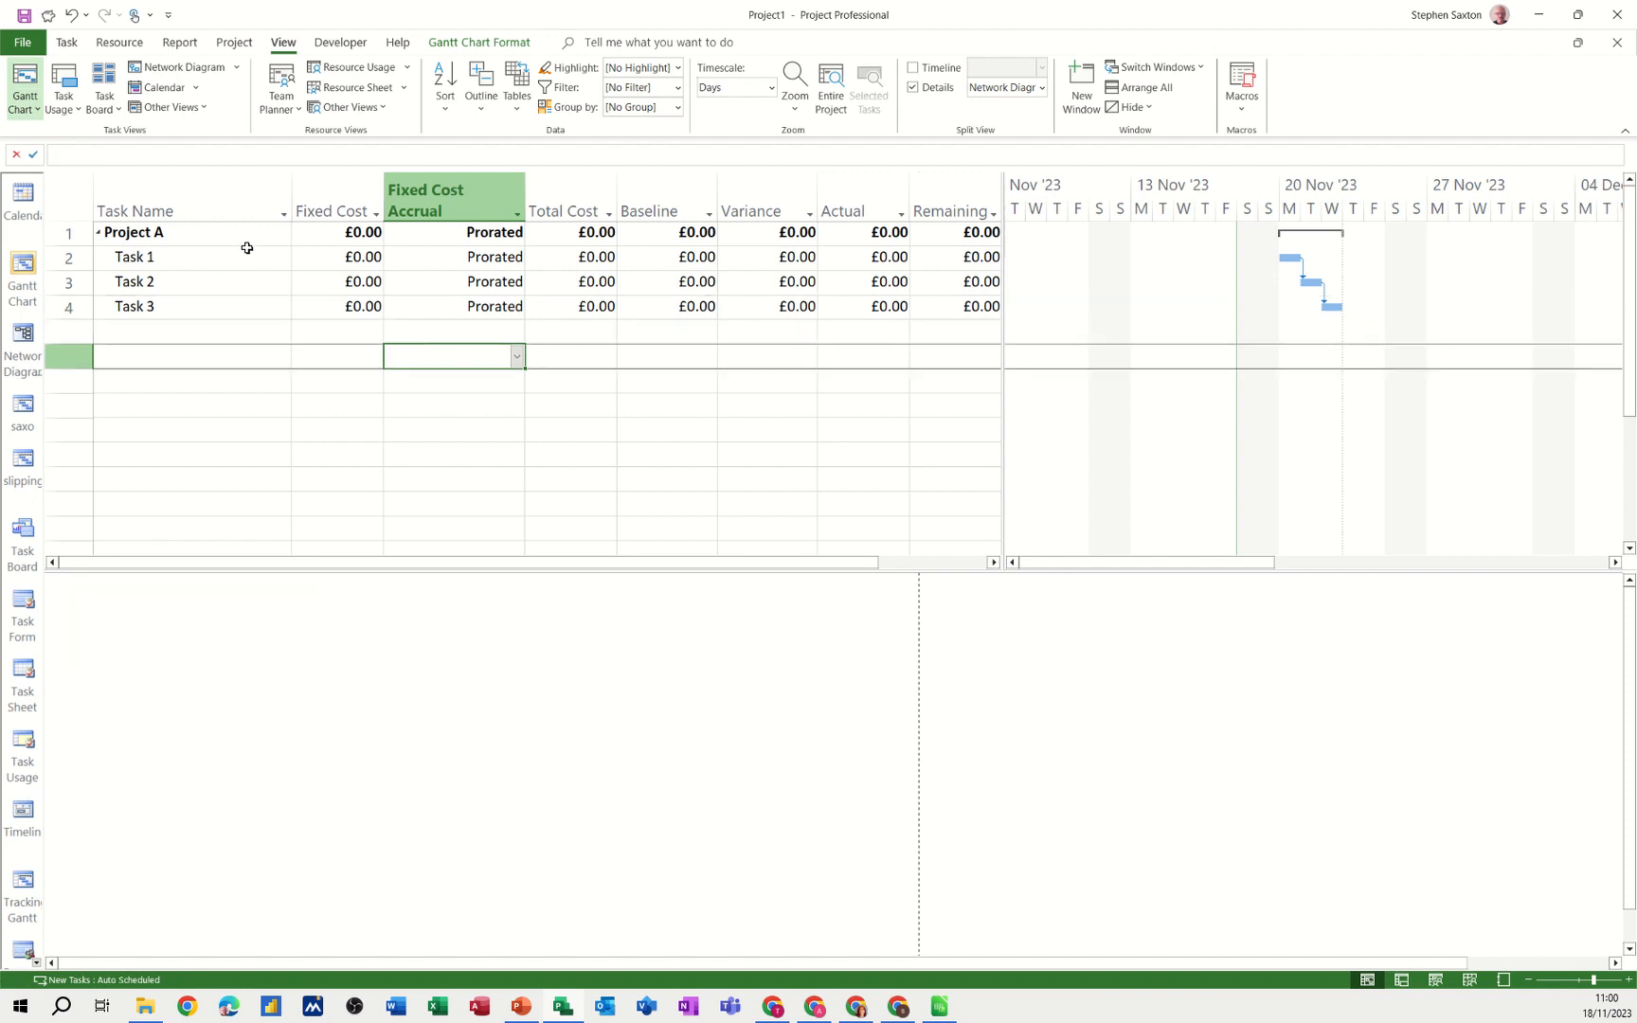
{"action": "left_click_drag", "start_coordinate": [193, 239], "coordinate": [190, 306]}
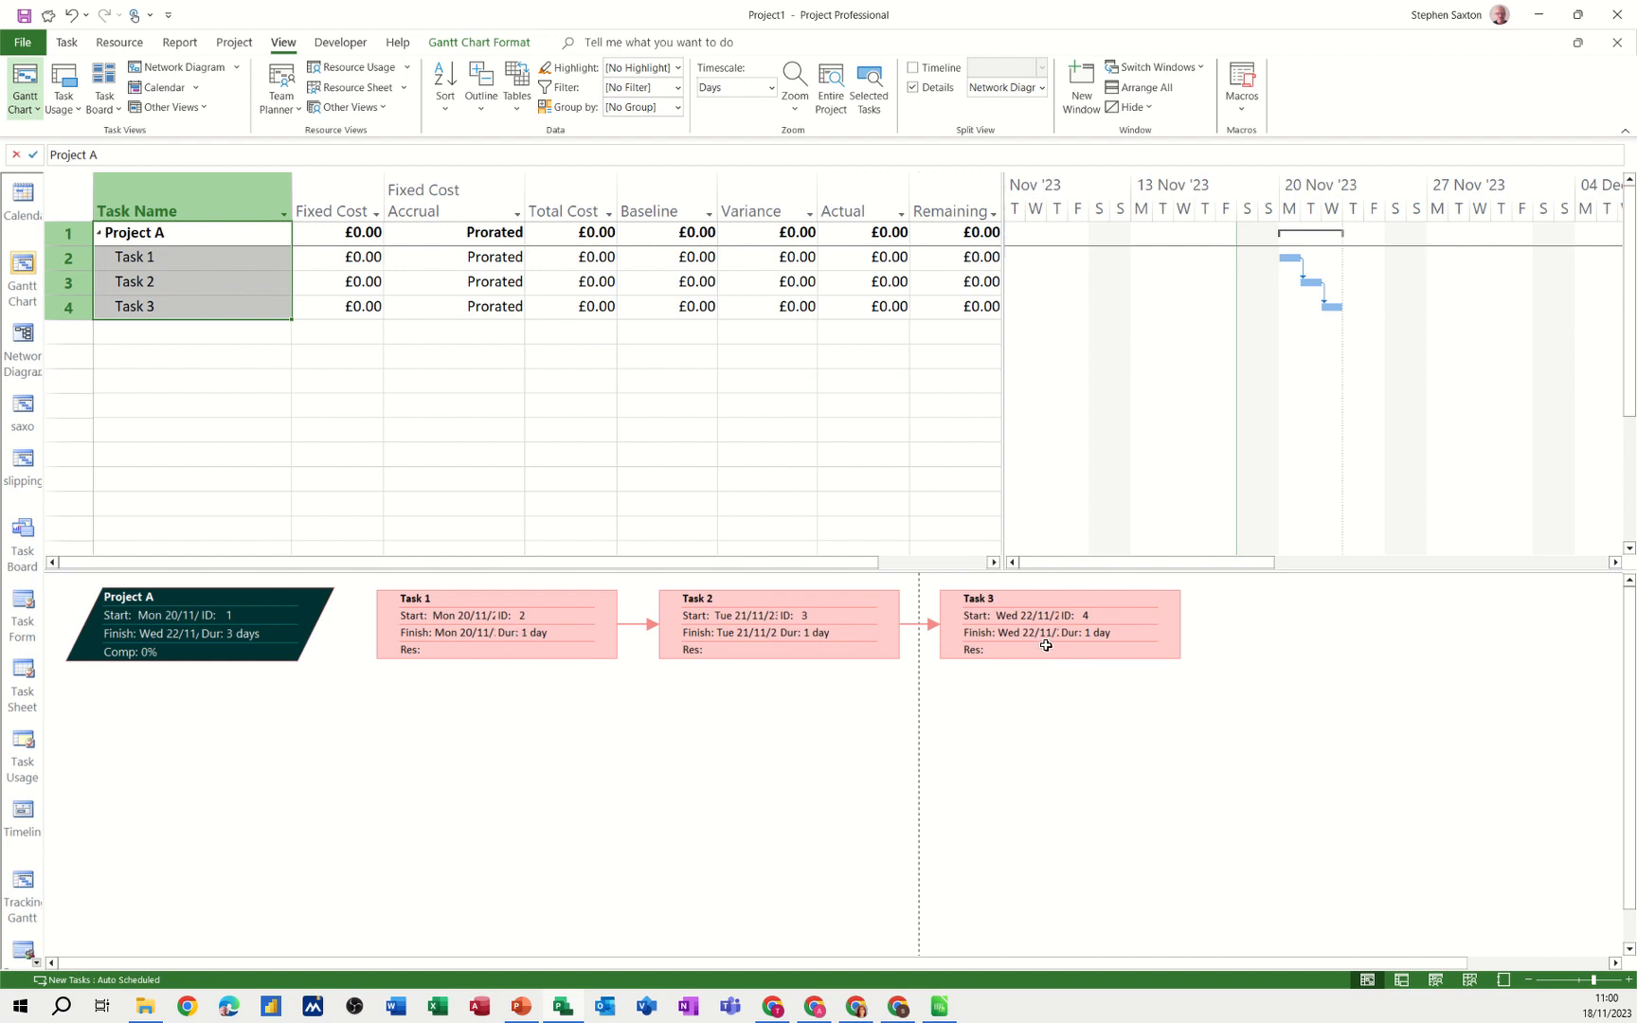
Examine the network diagram's layout options and leave them unchanged.
{"action": "right_click", "coordinate": [420, 694]}
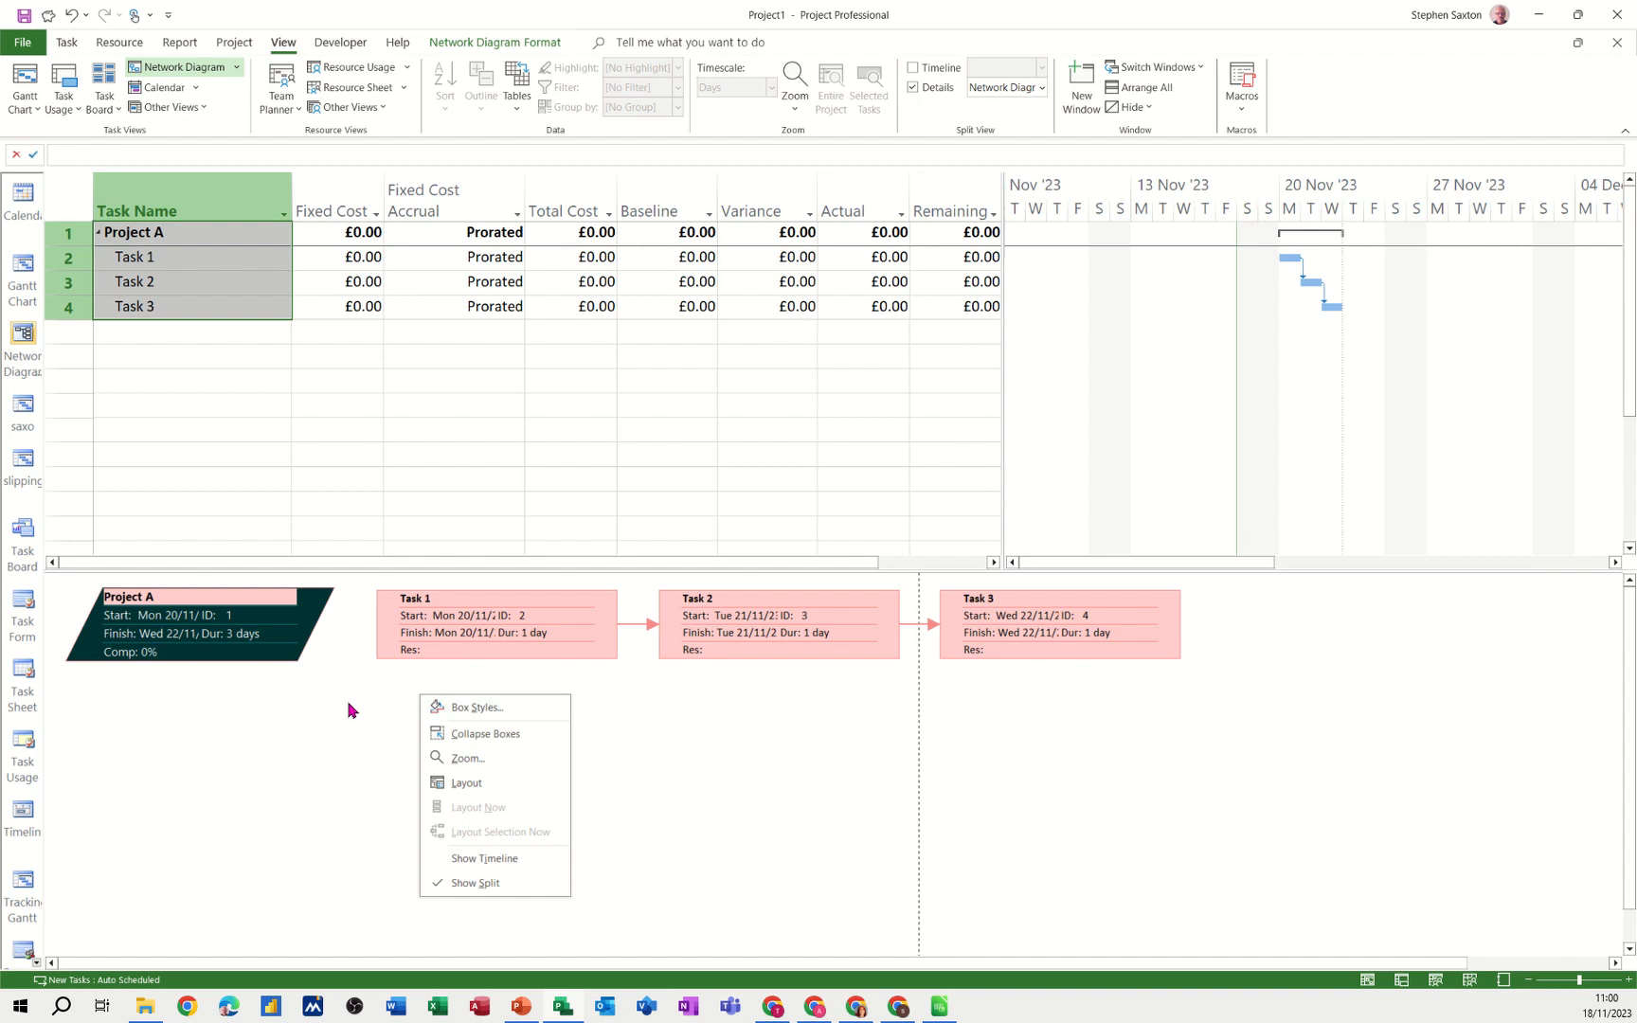
{"action": "left_click", "coordinate": [461, 784]}
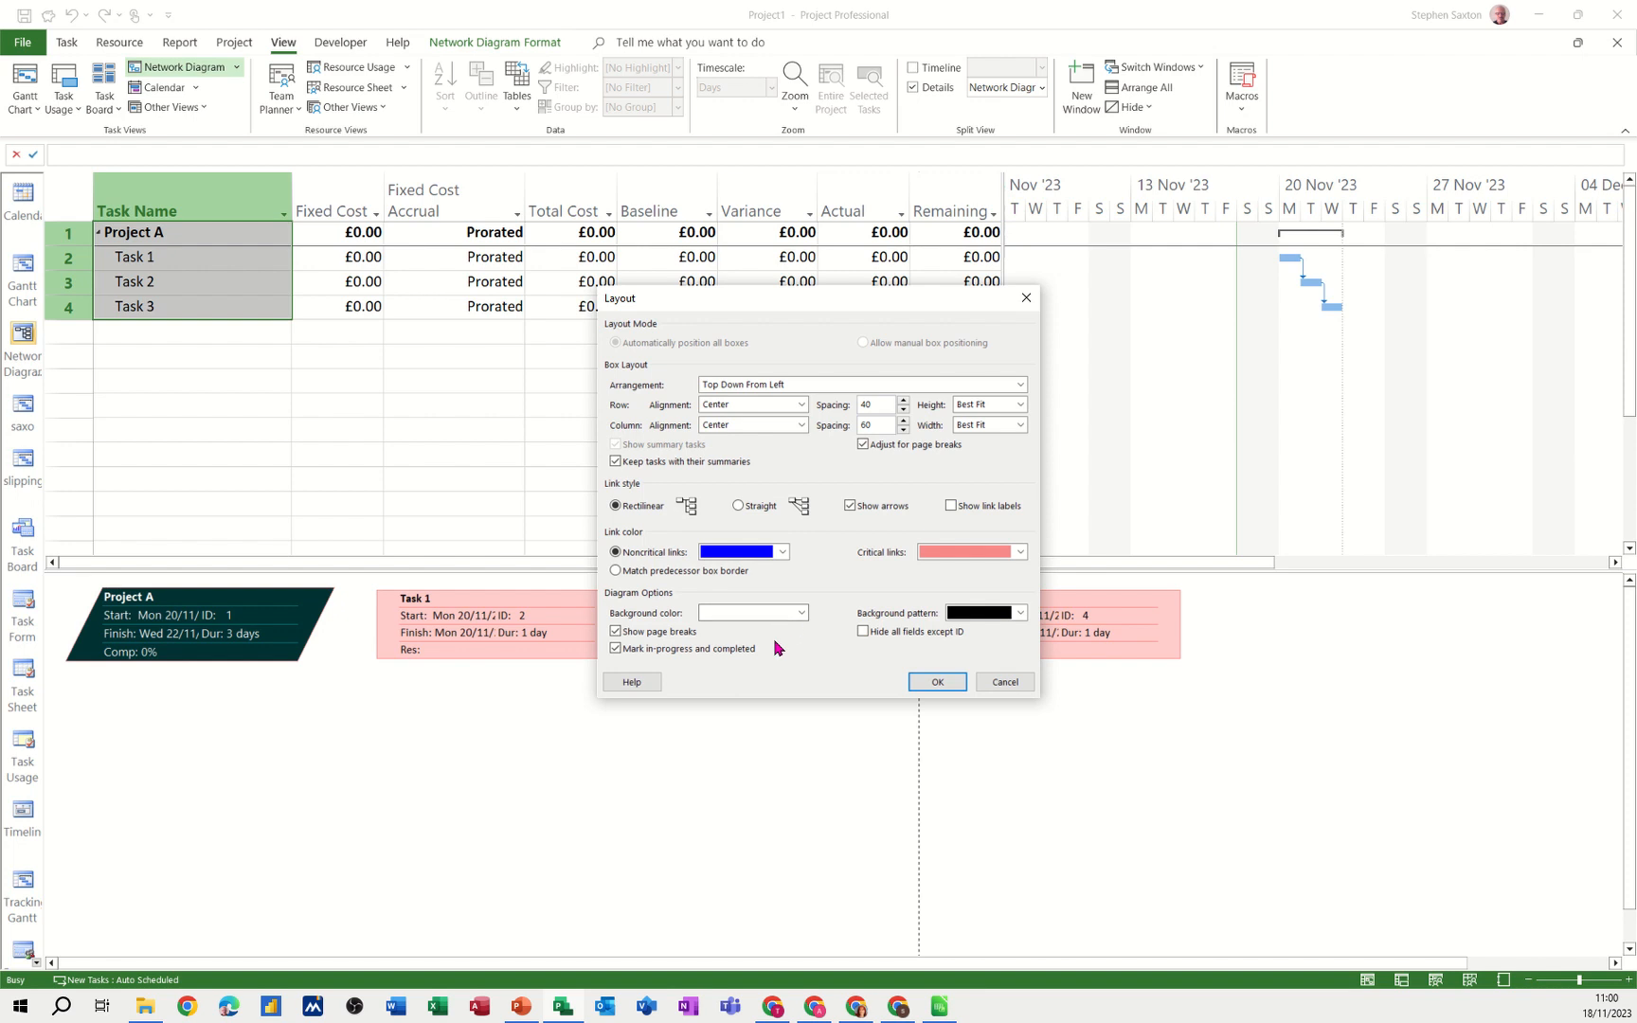
{"action": "left_click", "coordinate": [987, 680]}
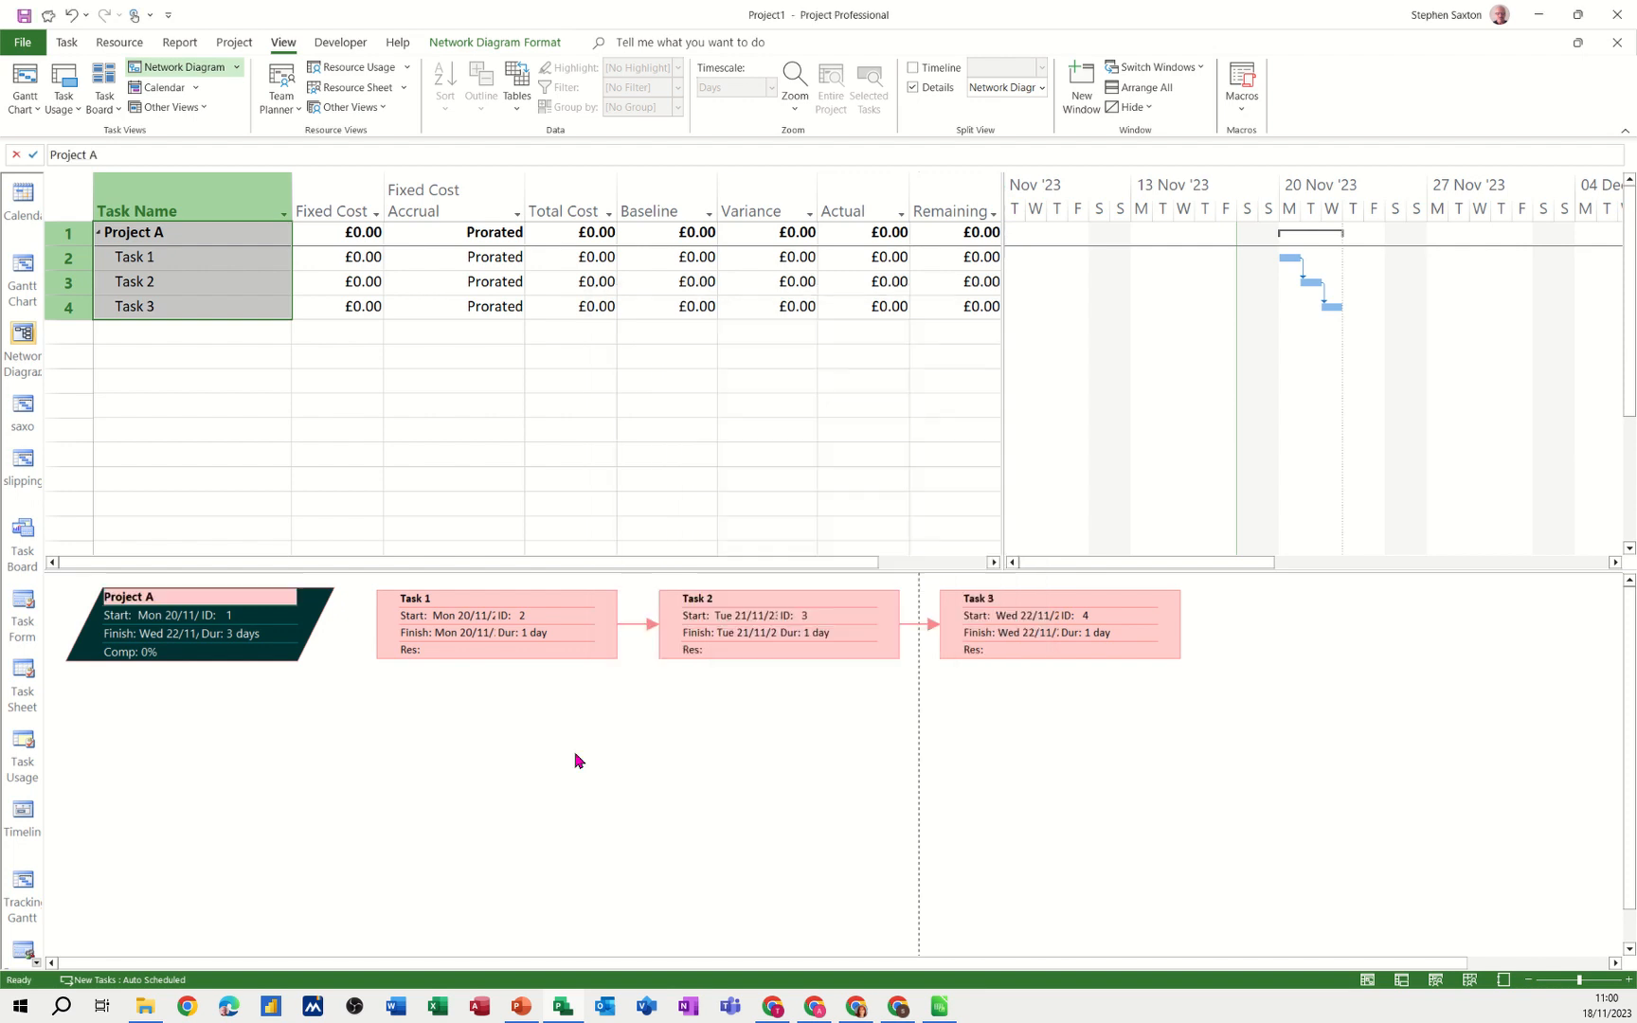
Set the data template of the network diagram's Critical Summary box style to Cost.
{"action": "double_click", "coordinate": [515, 722]}
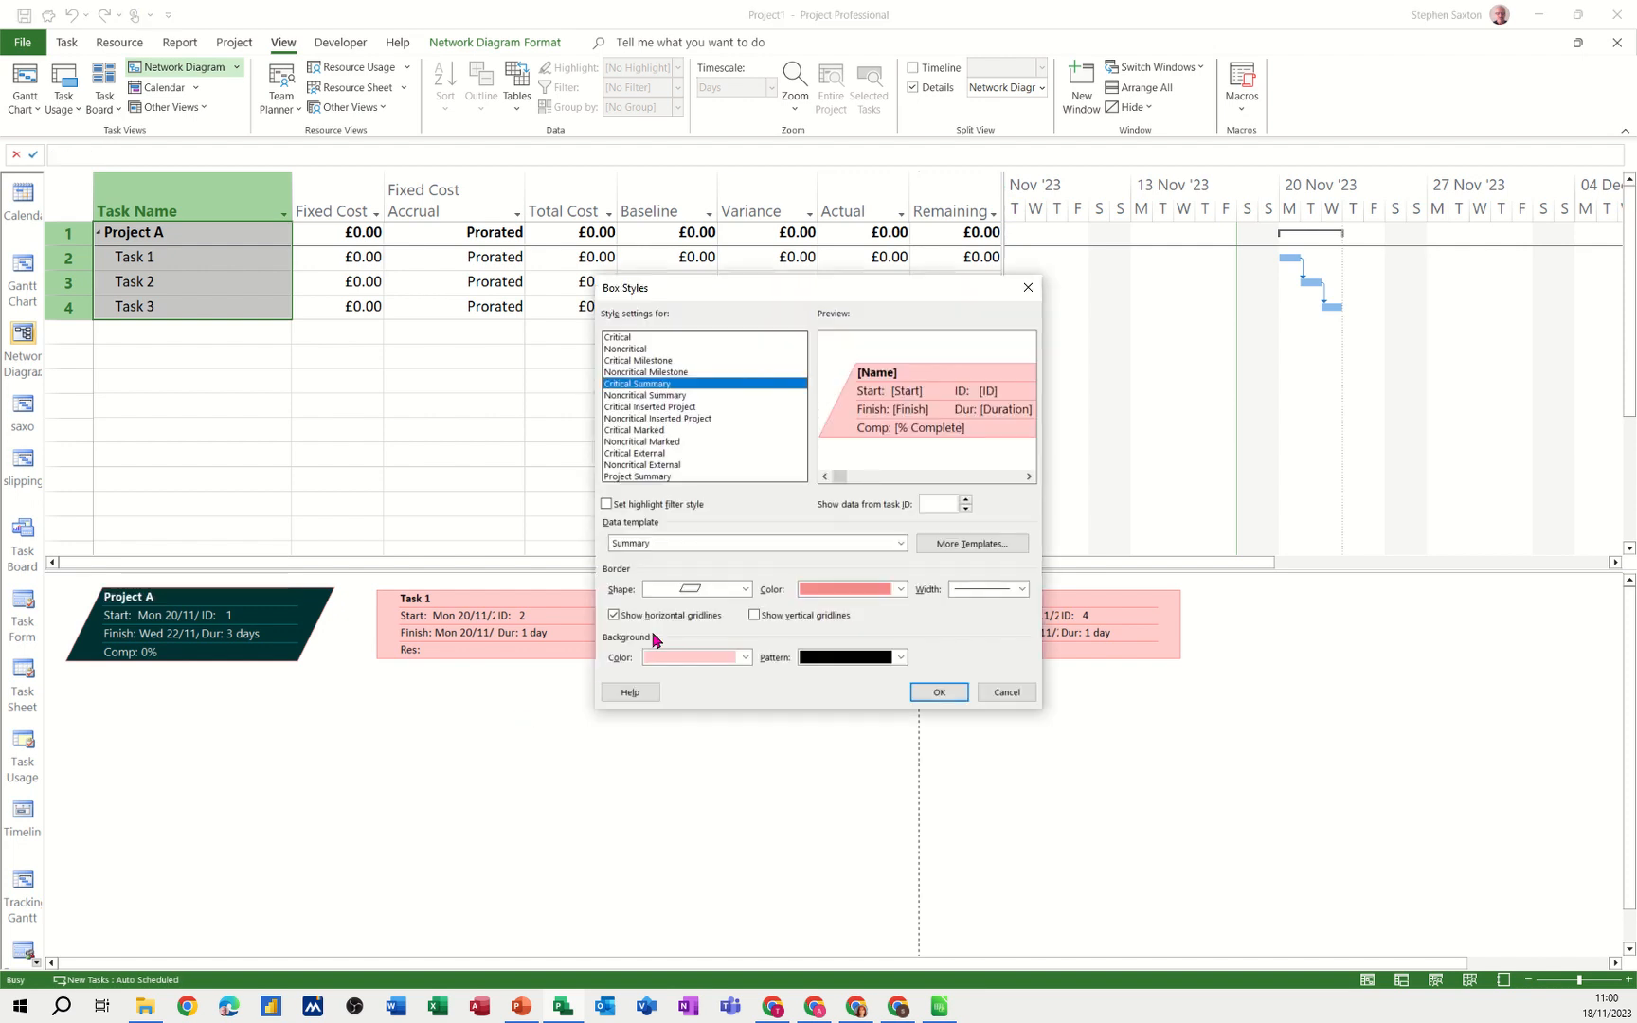
{"action": "left_click_drag", "start_coordinate": [792, 290], "coordinate": [754, 410]}
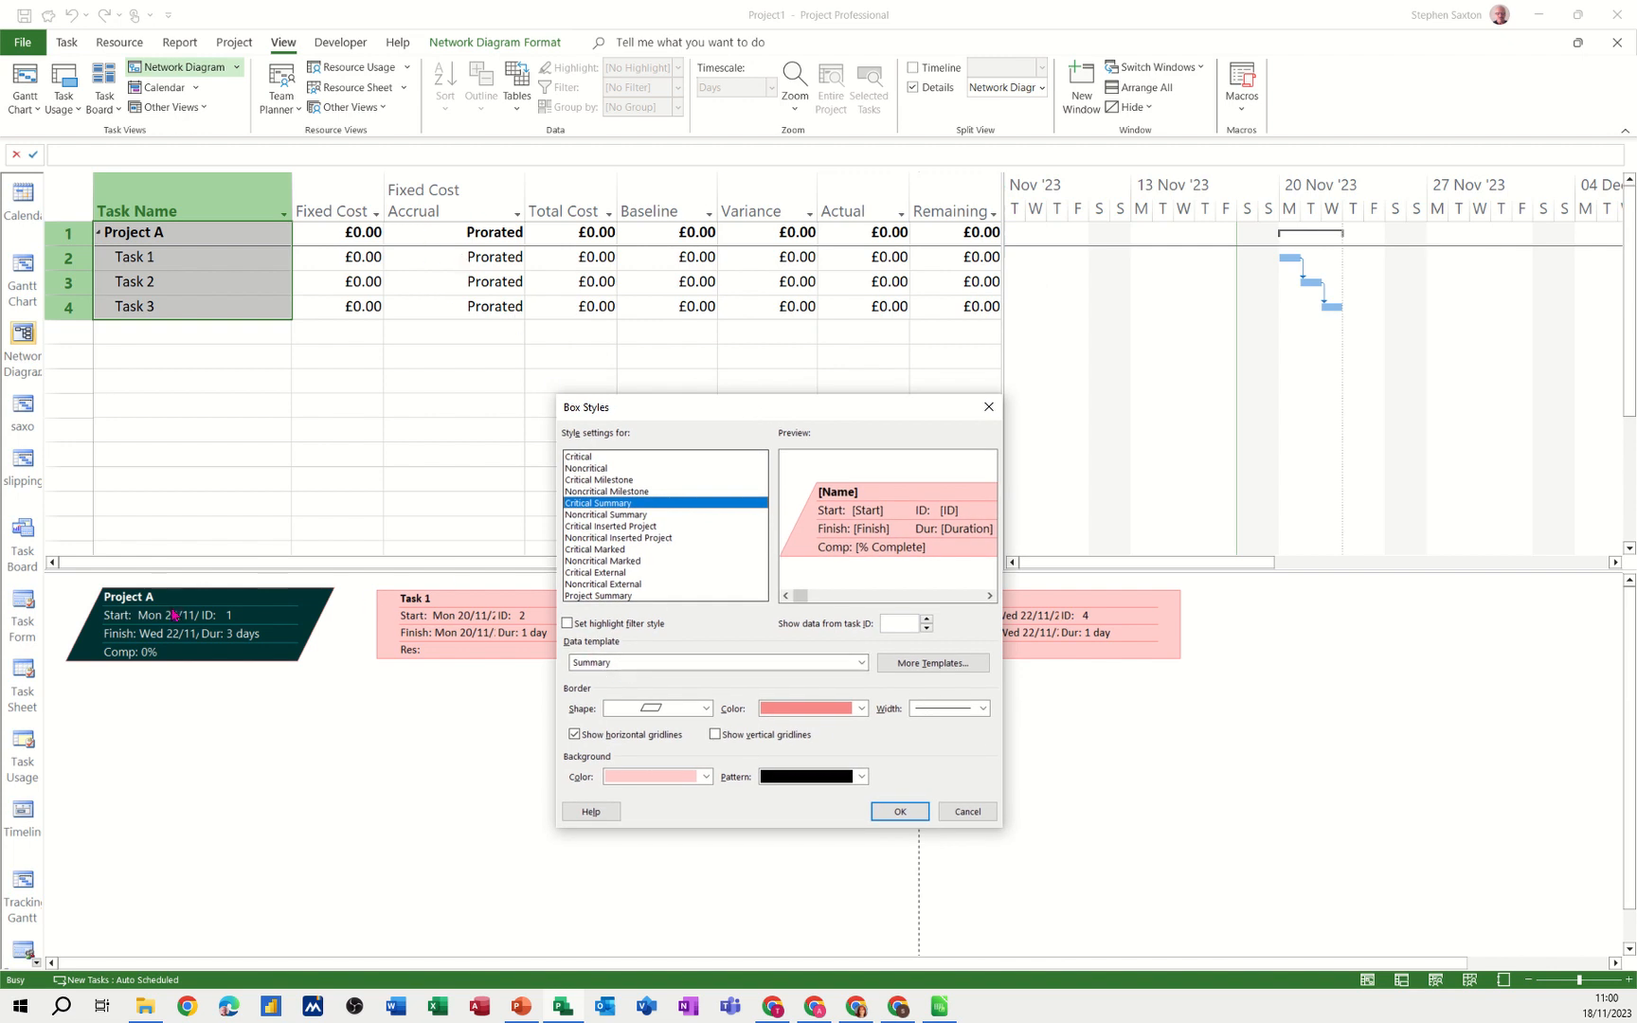
{"action": "left_click", "coordinate": [608, 668]}
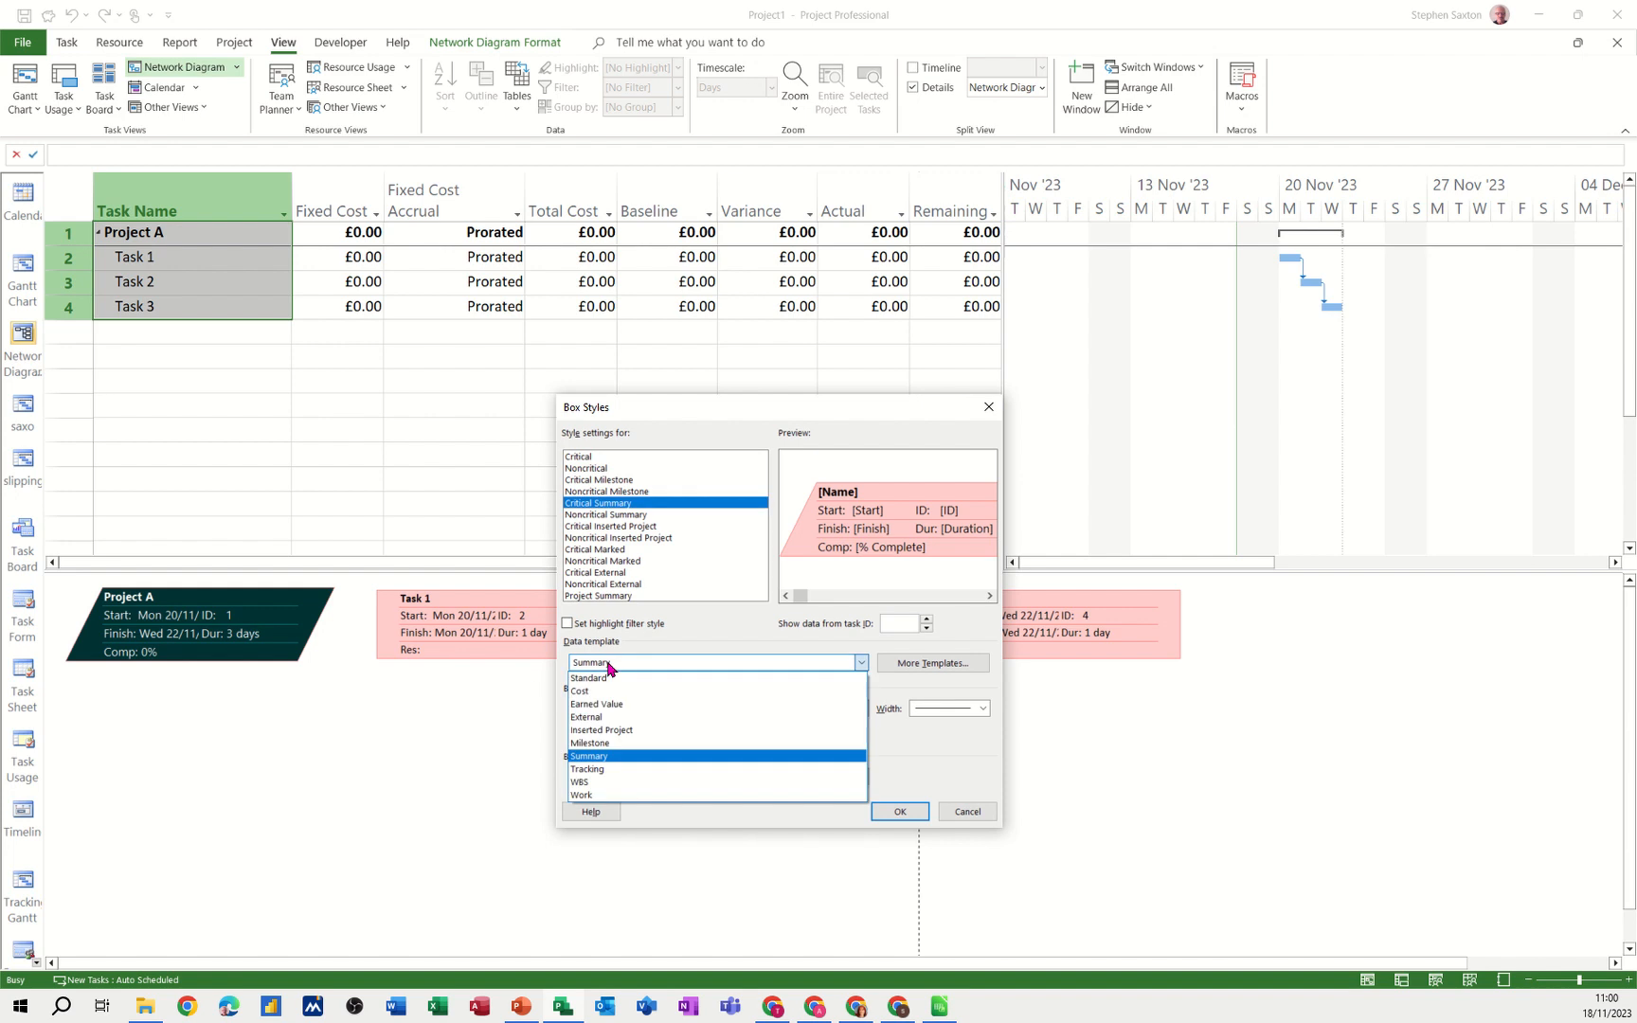
{"action": "left_click", "coordinate": [634, 675]}
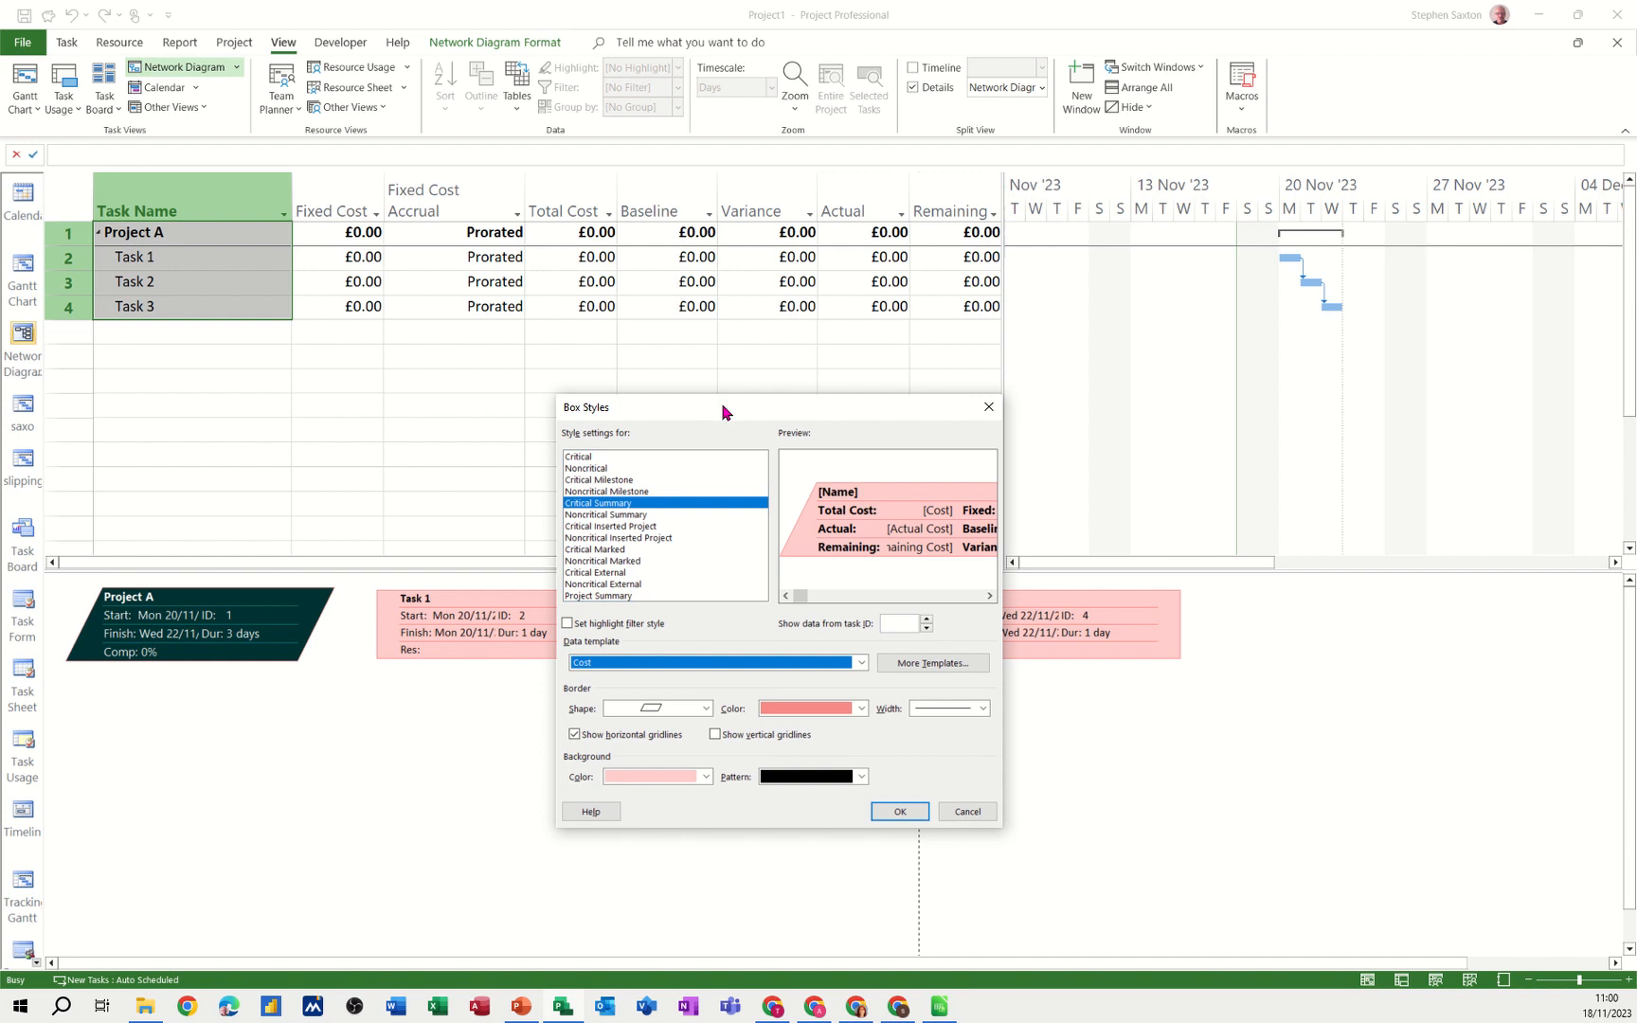
{"action": "left_click_drag", "start_coordinate": [720, 403], "coordinate": [1049, 532]}
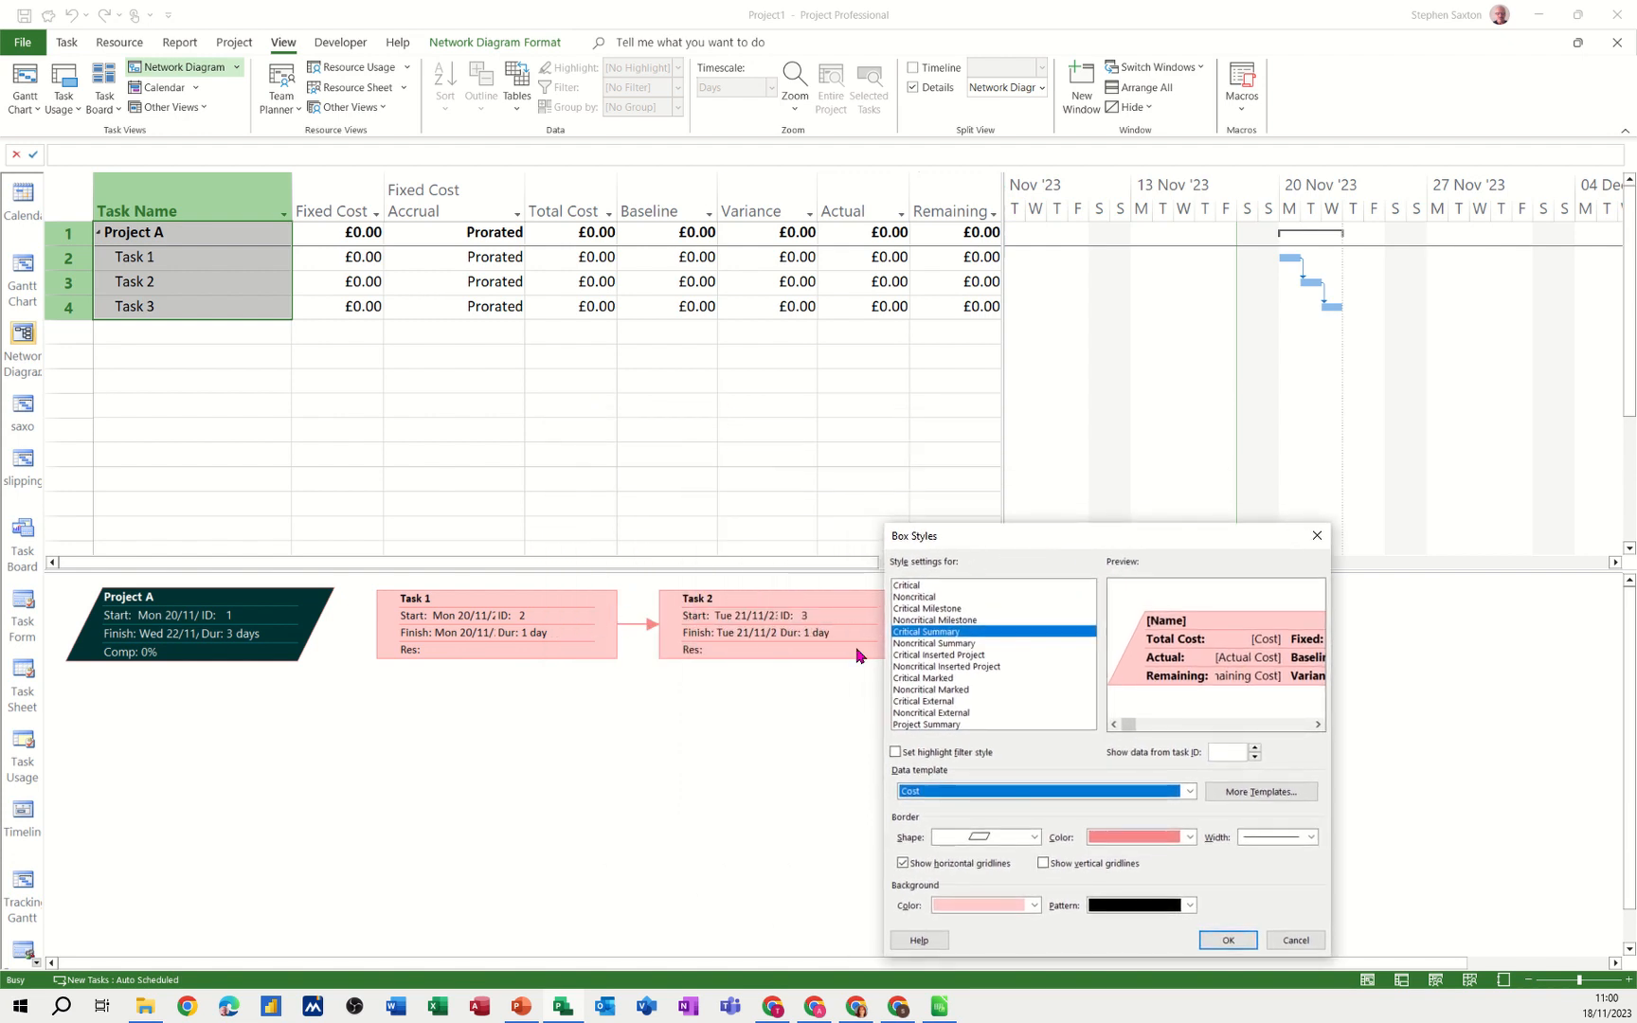
Give the Critical box style the Cost data template and apply the box style changes.
{"action": "left_click", "coordinate": [907, 586]}
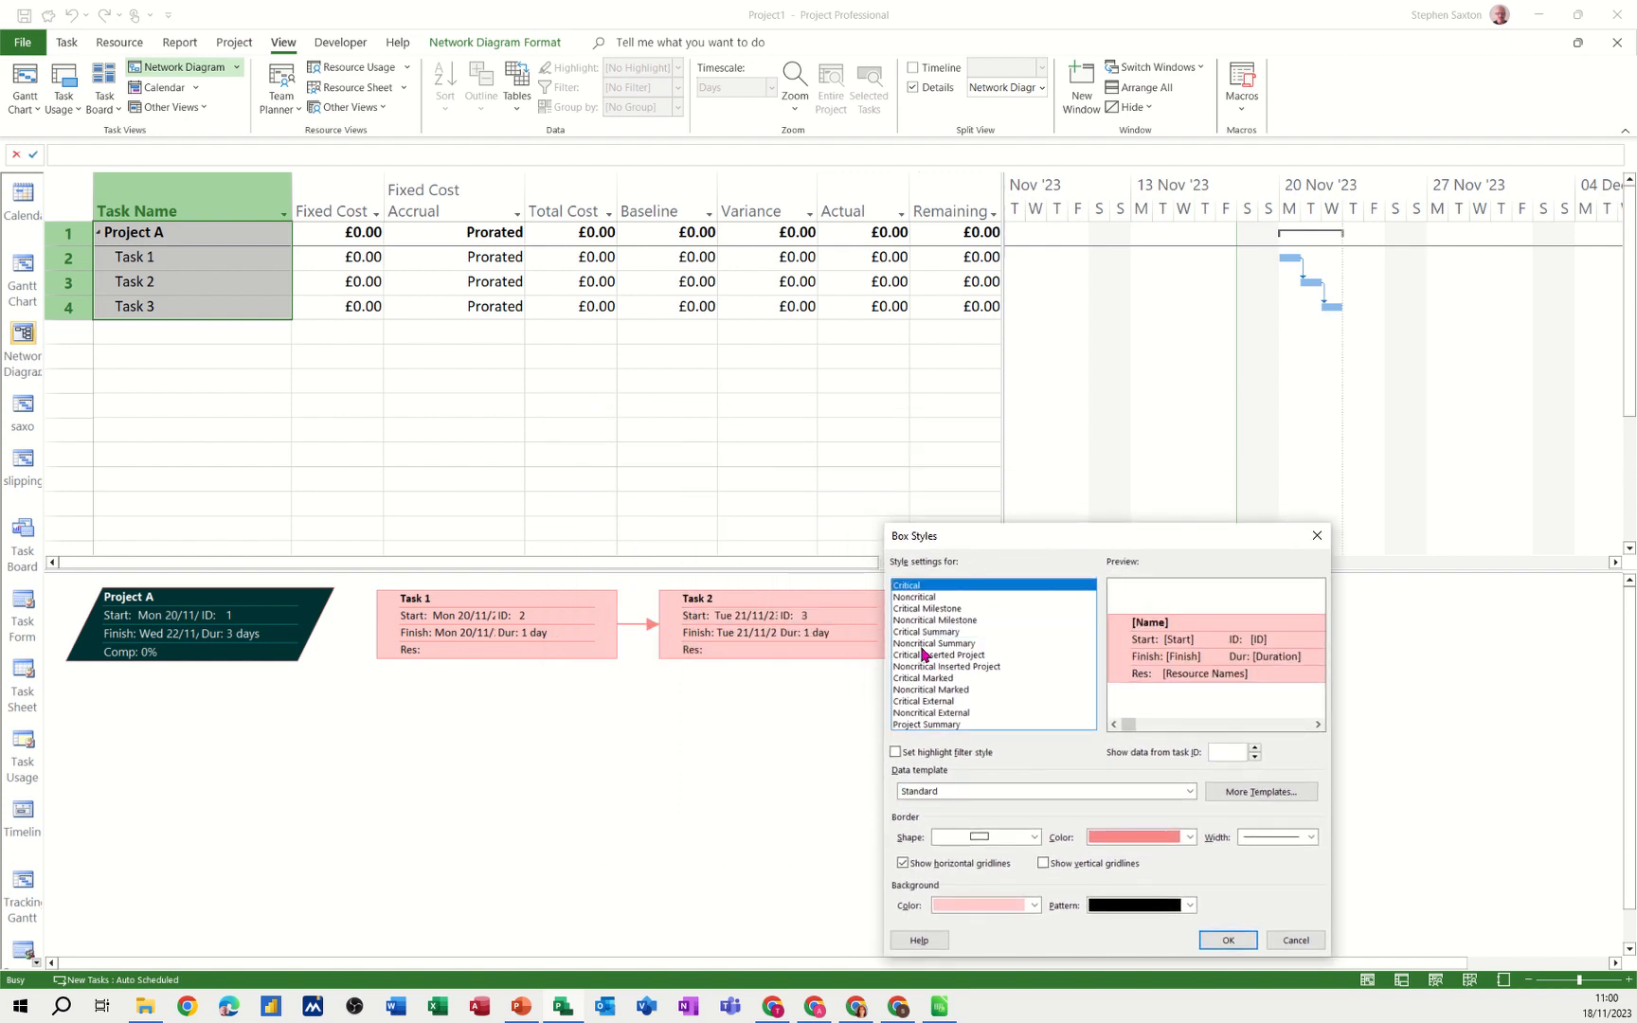
{"action": "left_click", "coordinate": [945, 792]}
{"action": "left_click", "coordinate": [933, 820]}
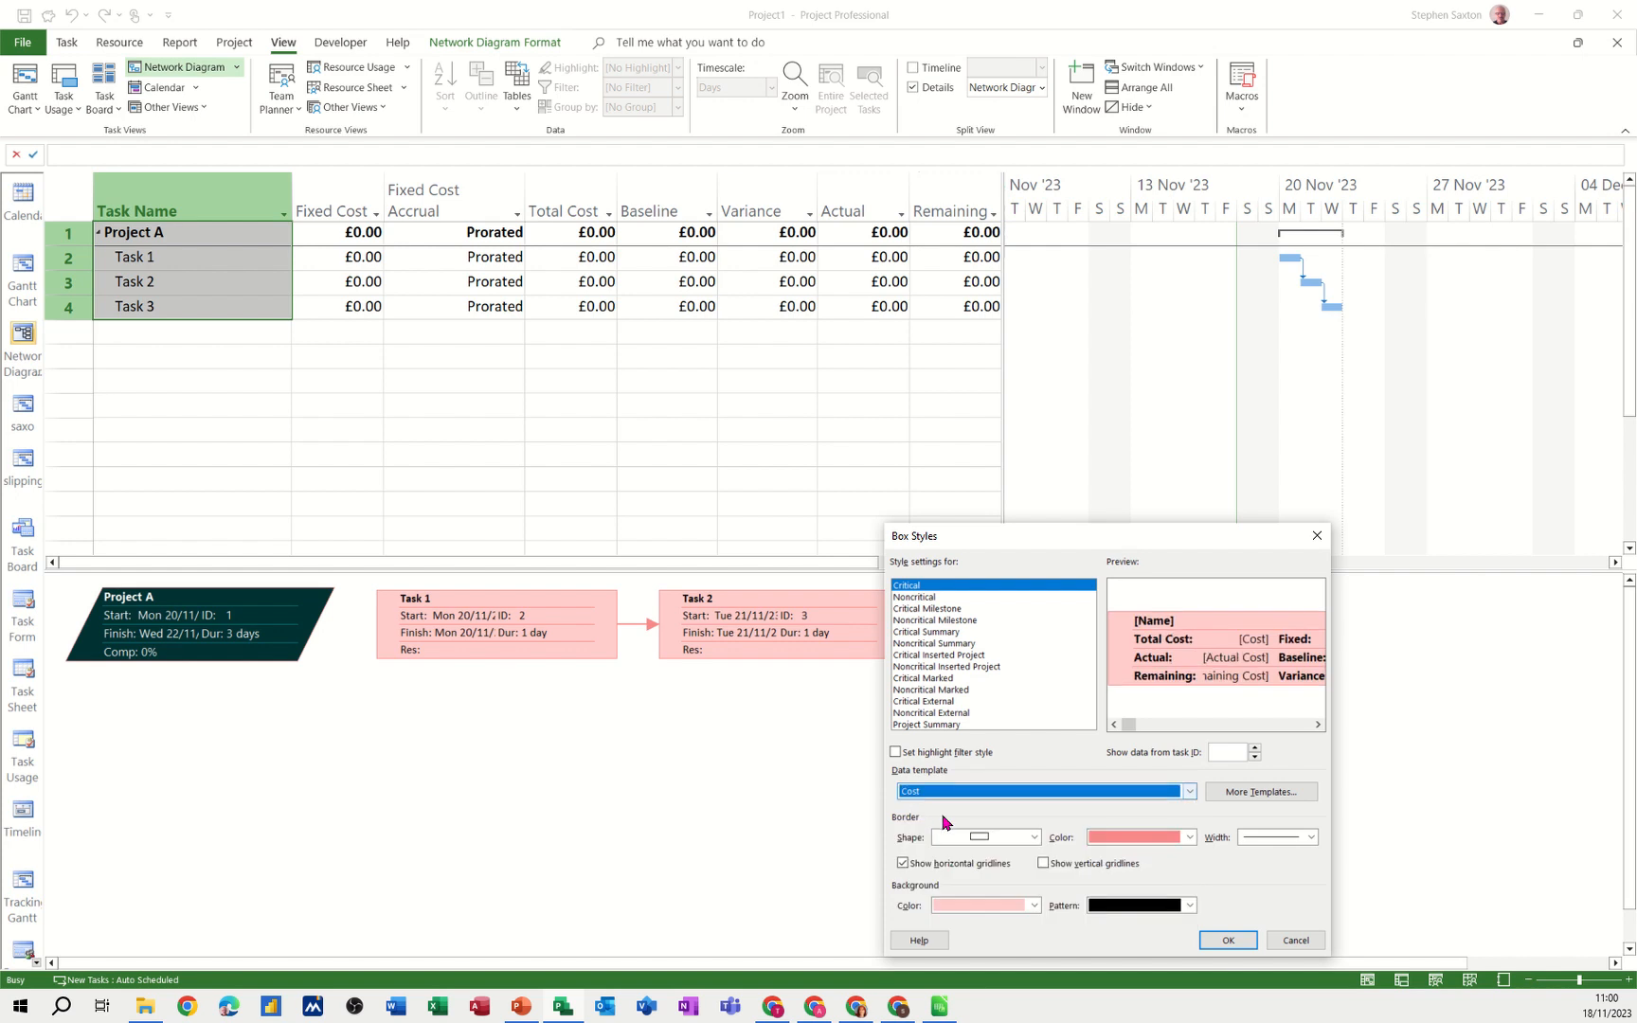
{"action": "left_click", "coordinate": [1226, 941]}
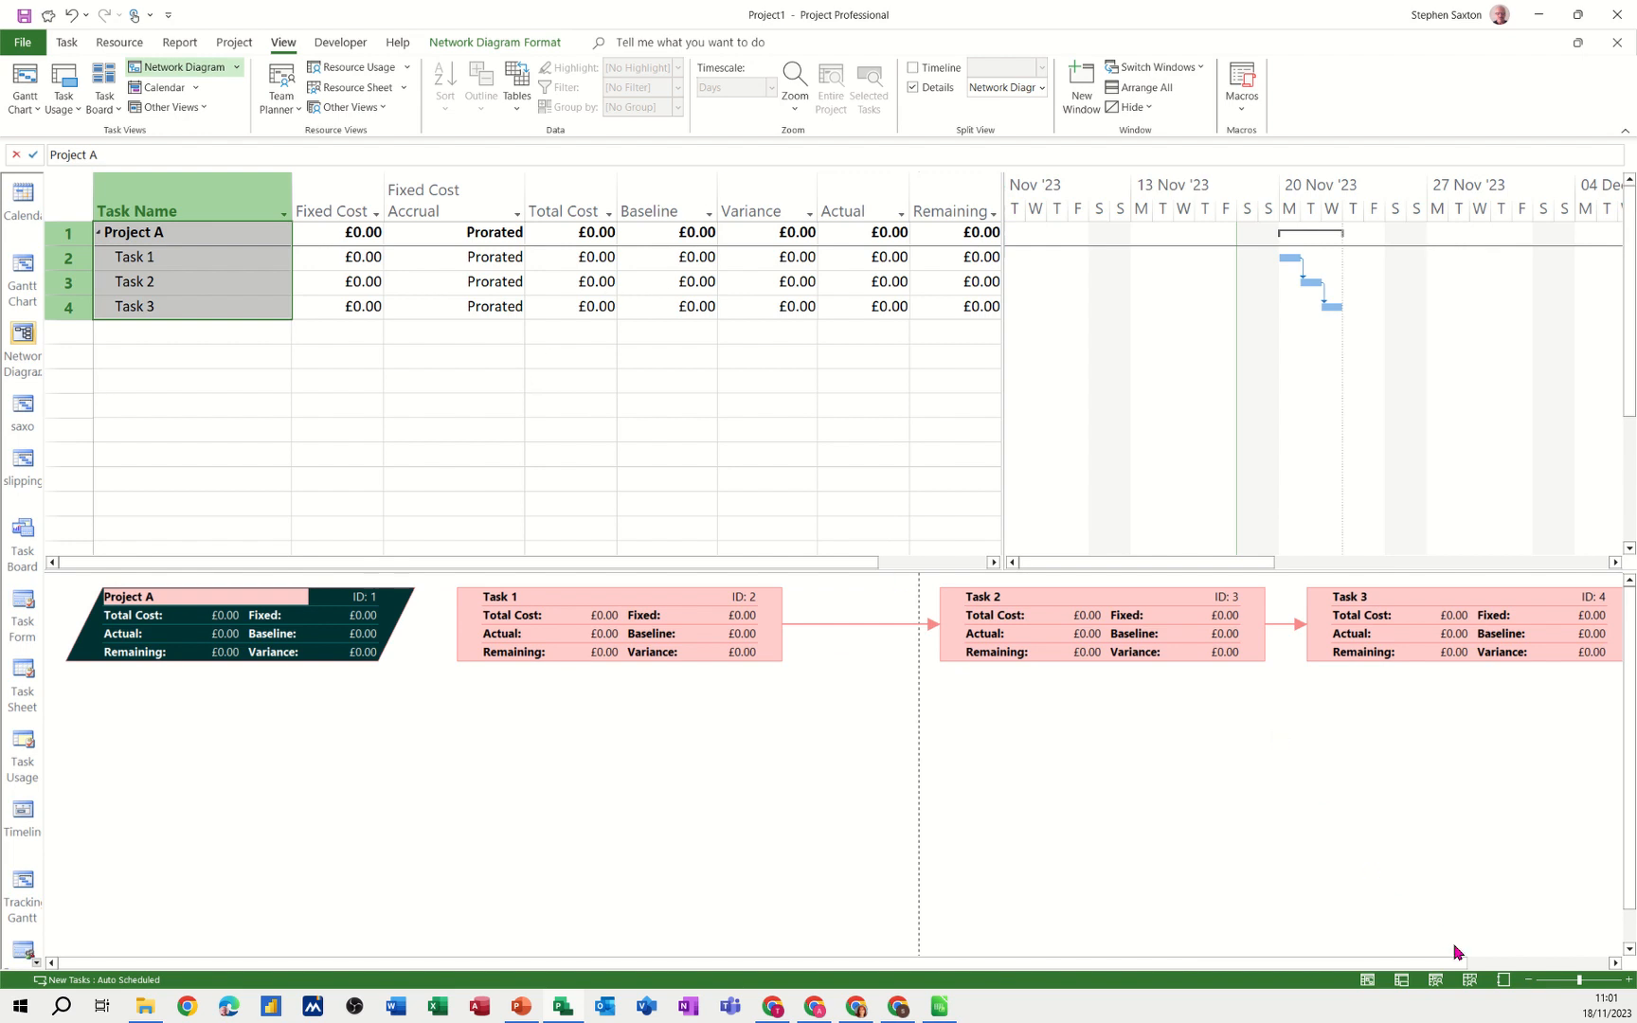
Remove the split details pane and show the Resource Sheet as the full view.
{"action": "left_click", "coordinate": [1469, 979]}
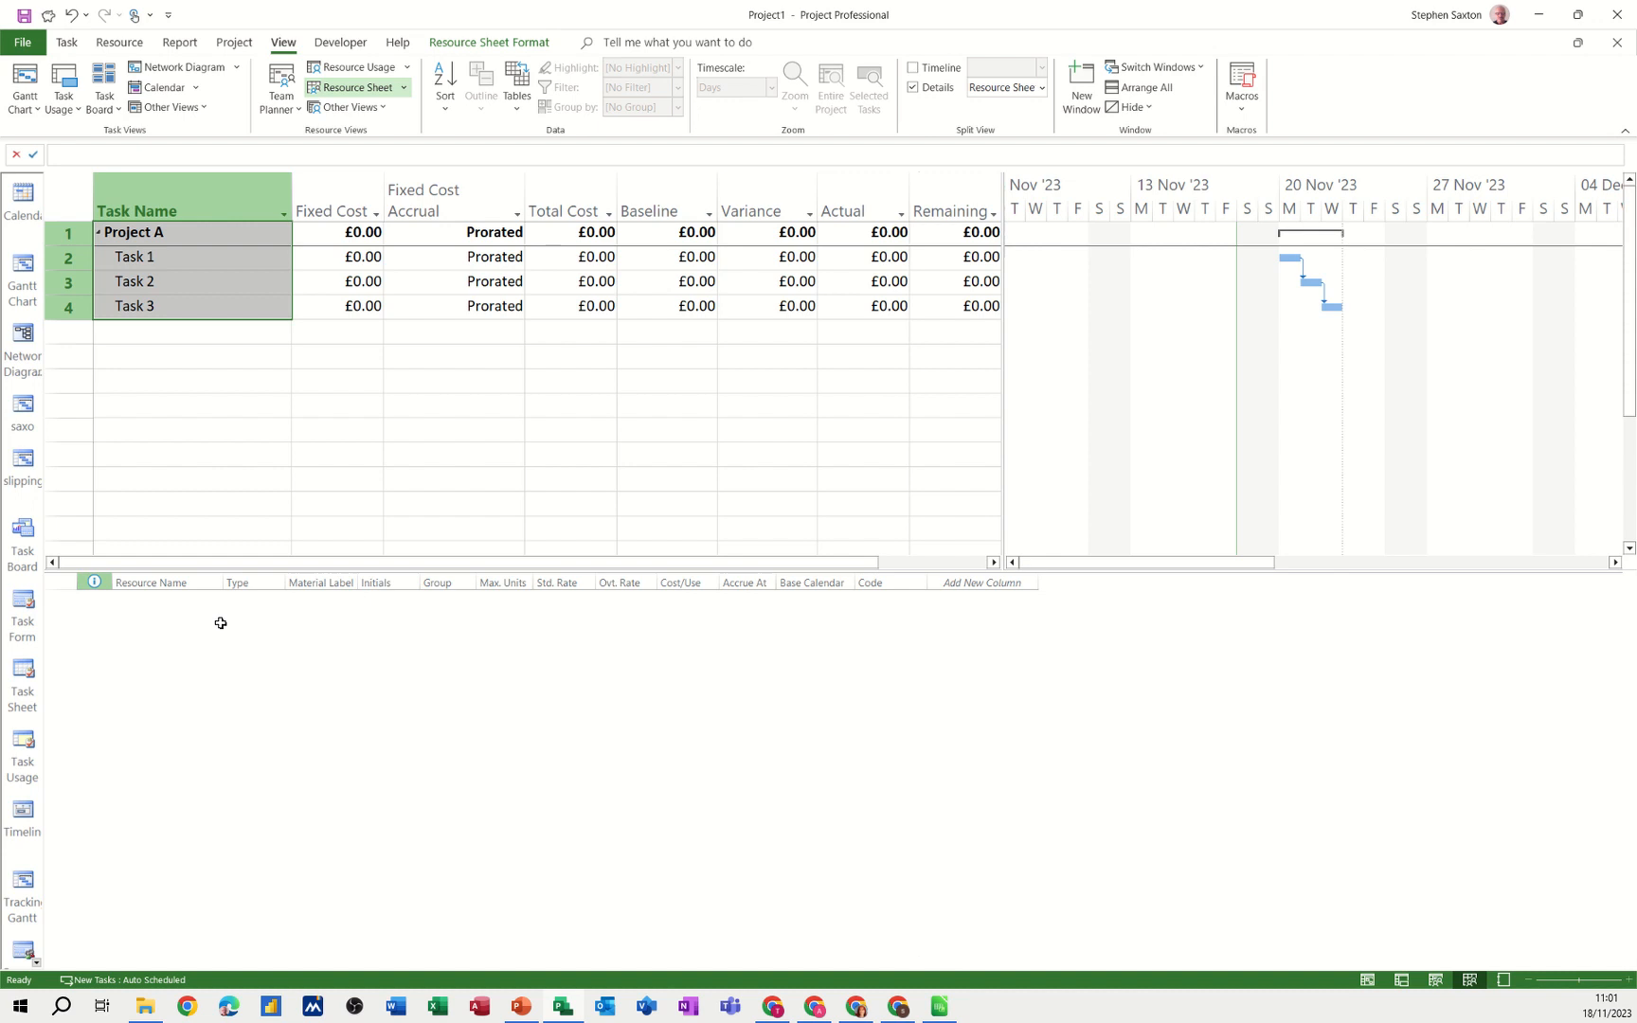
{"action": "left_click", "coordinate": [194, 254]}
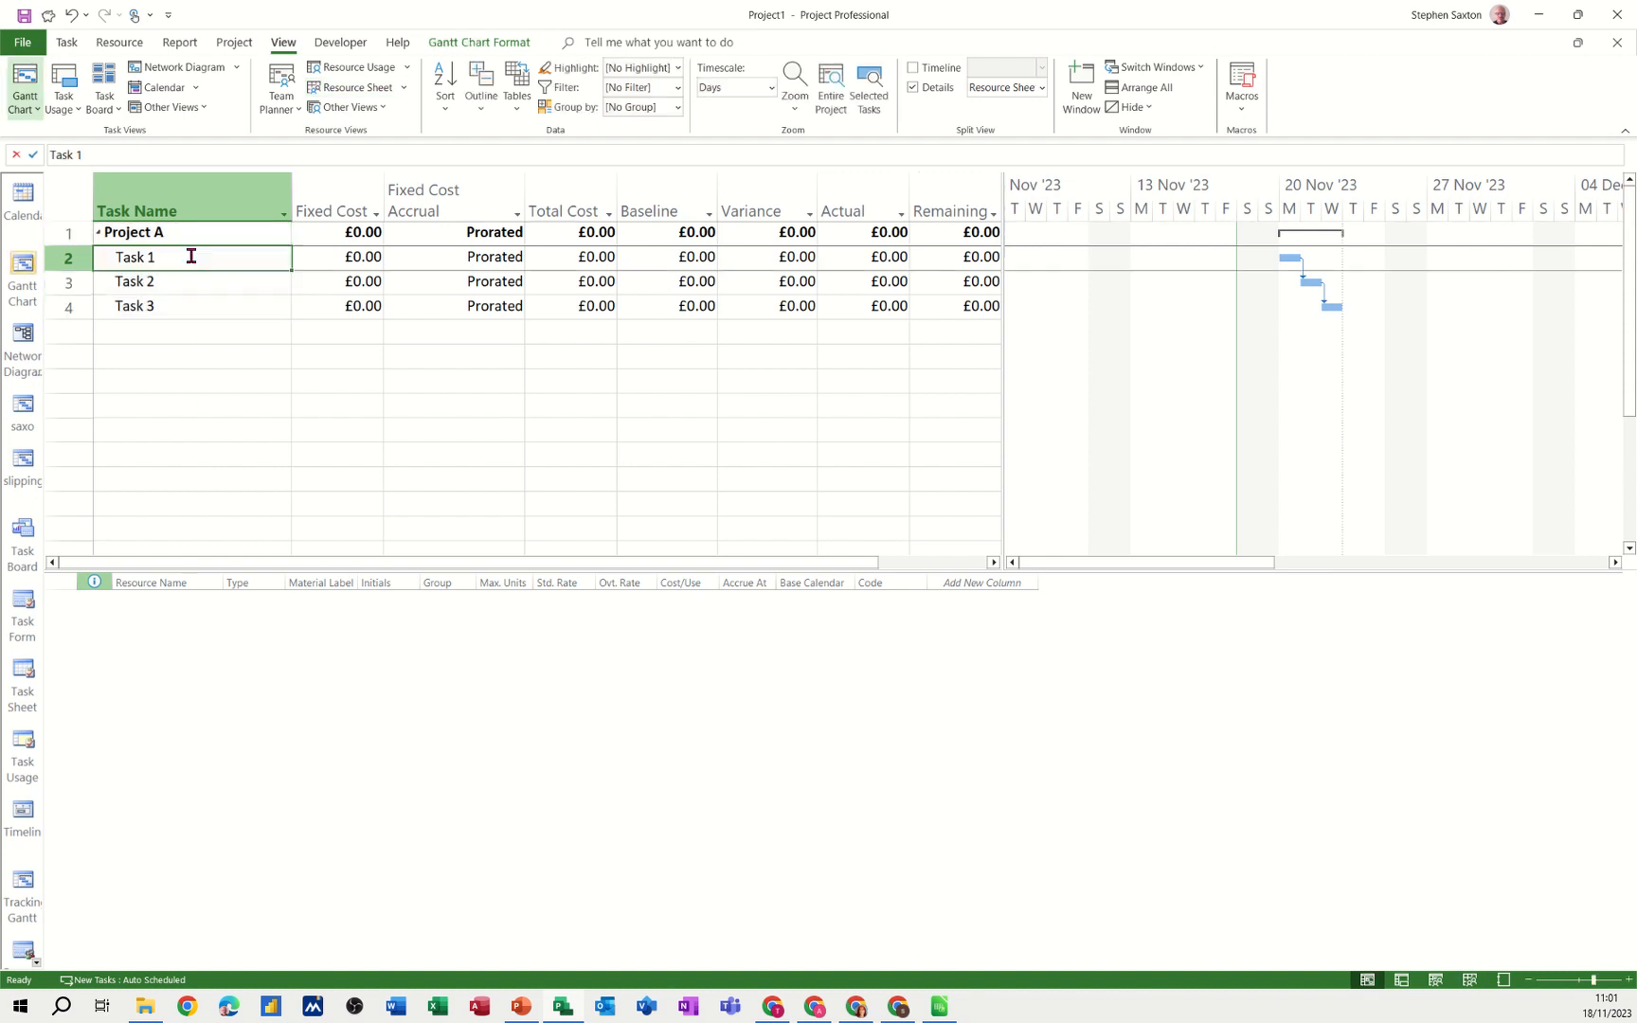
{"action": "left_click", "coordinate": [910, 88]}
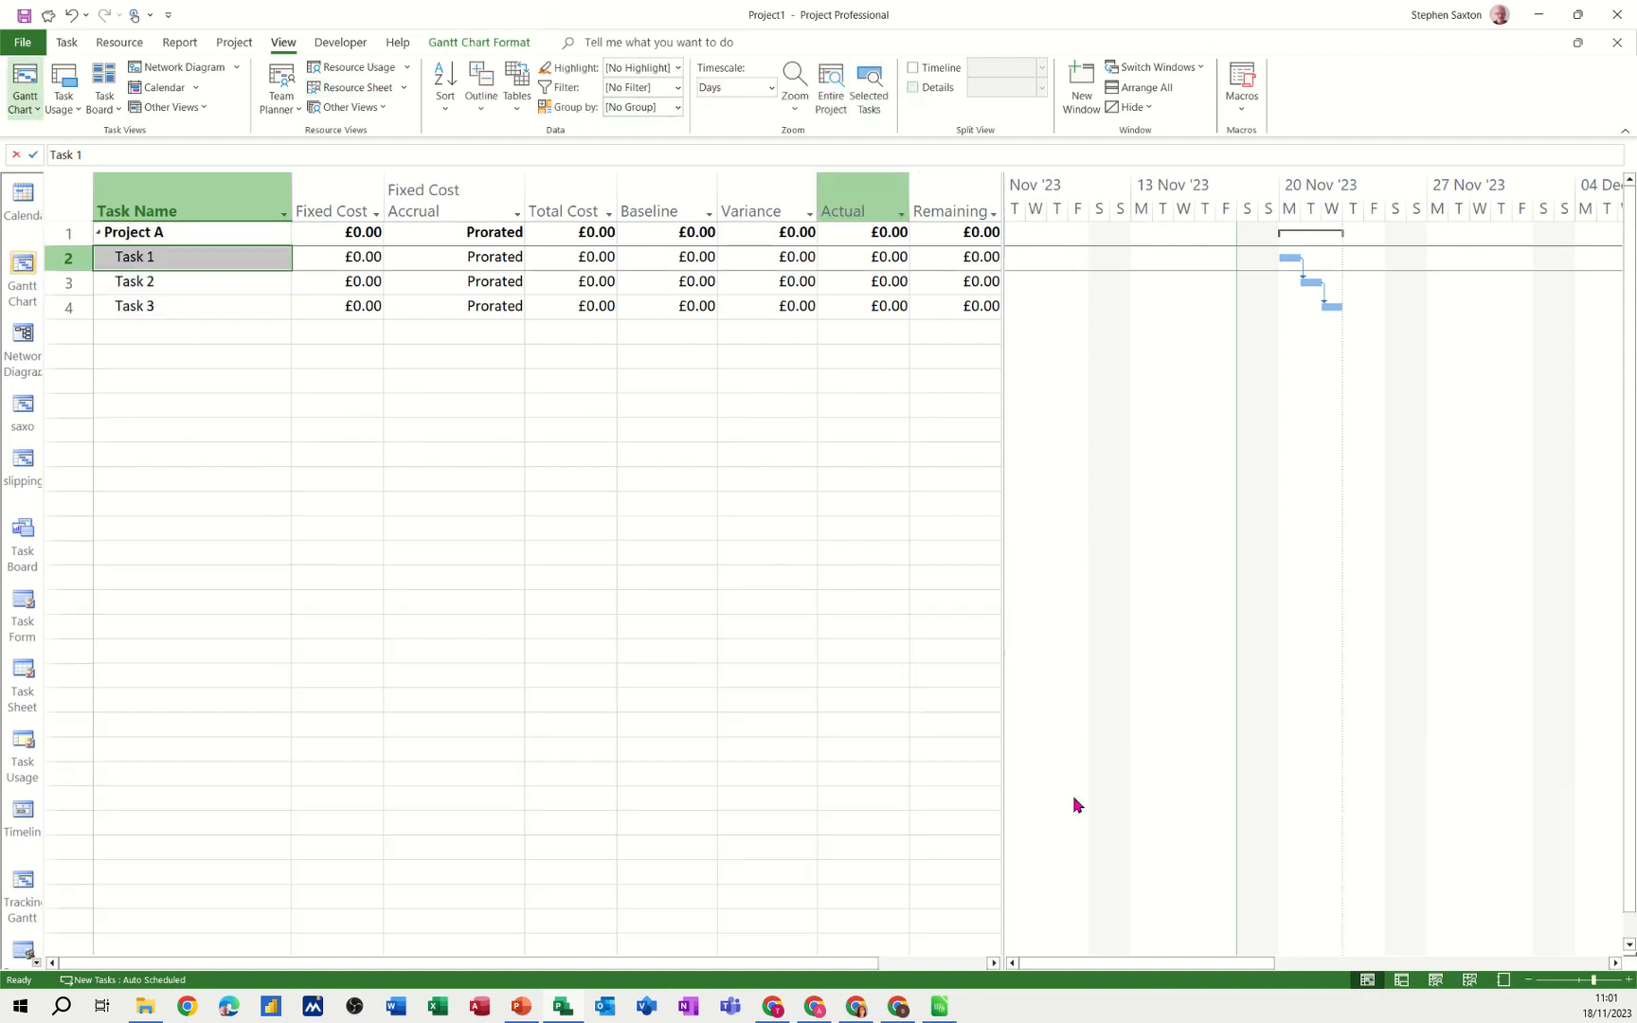
{"action": "left_click", "coordinate": [1468, 978]}
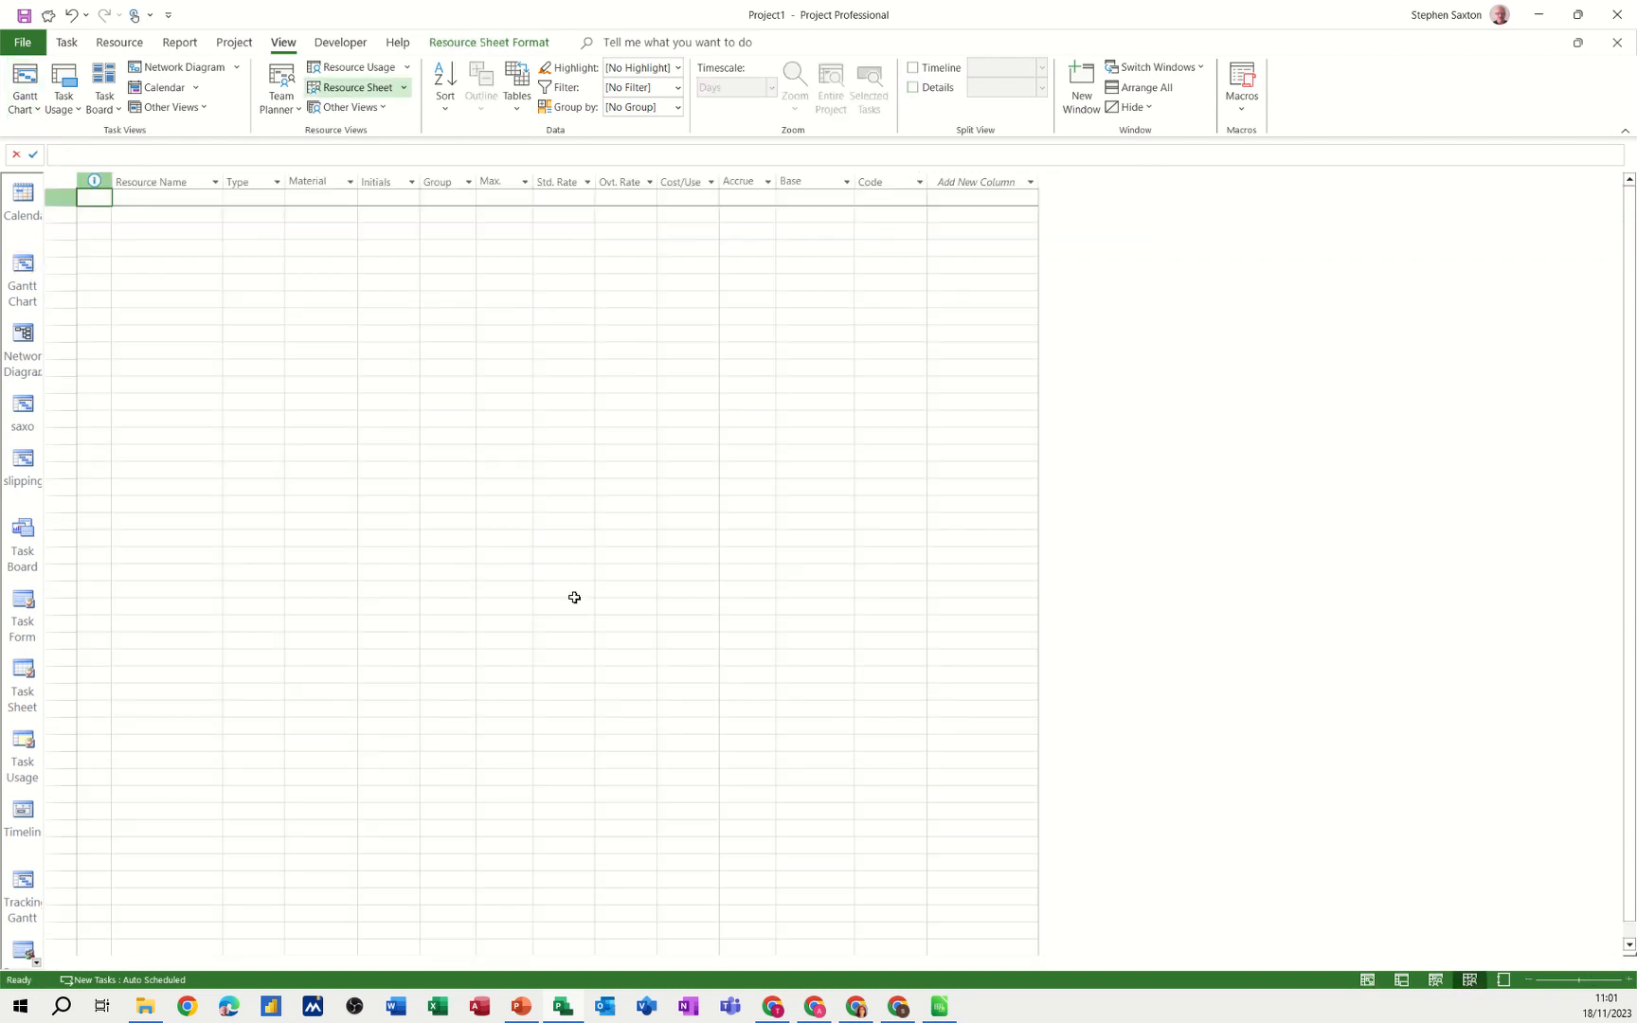
Add two work resources to the Resource Sheet by entering their first names in the first two rows.
{"action": "left_click", "coordinate": [169, 205]}
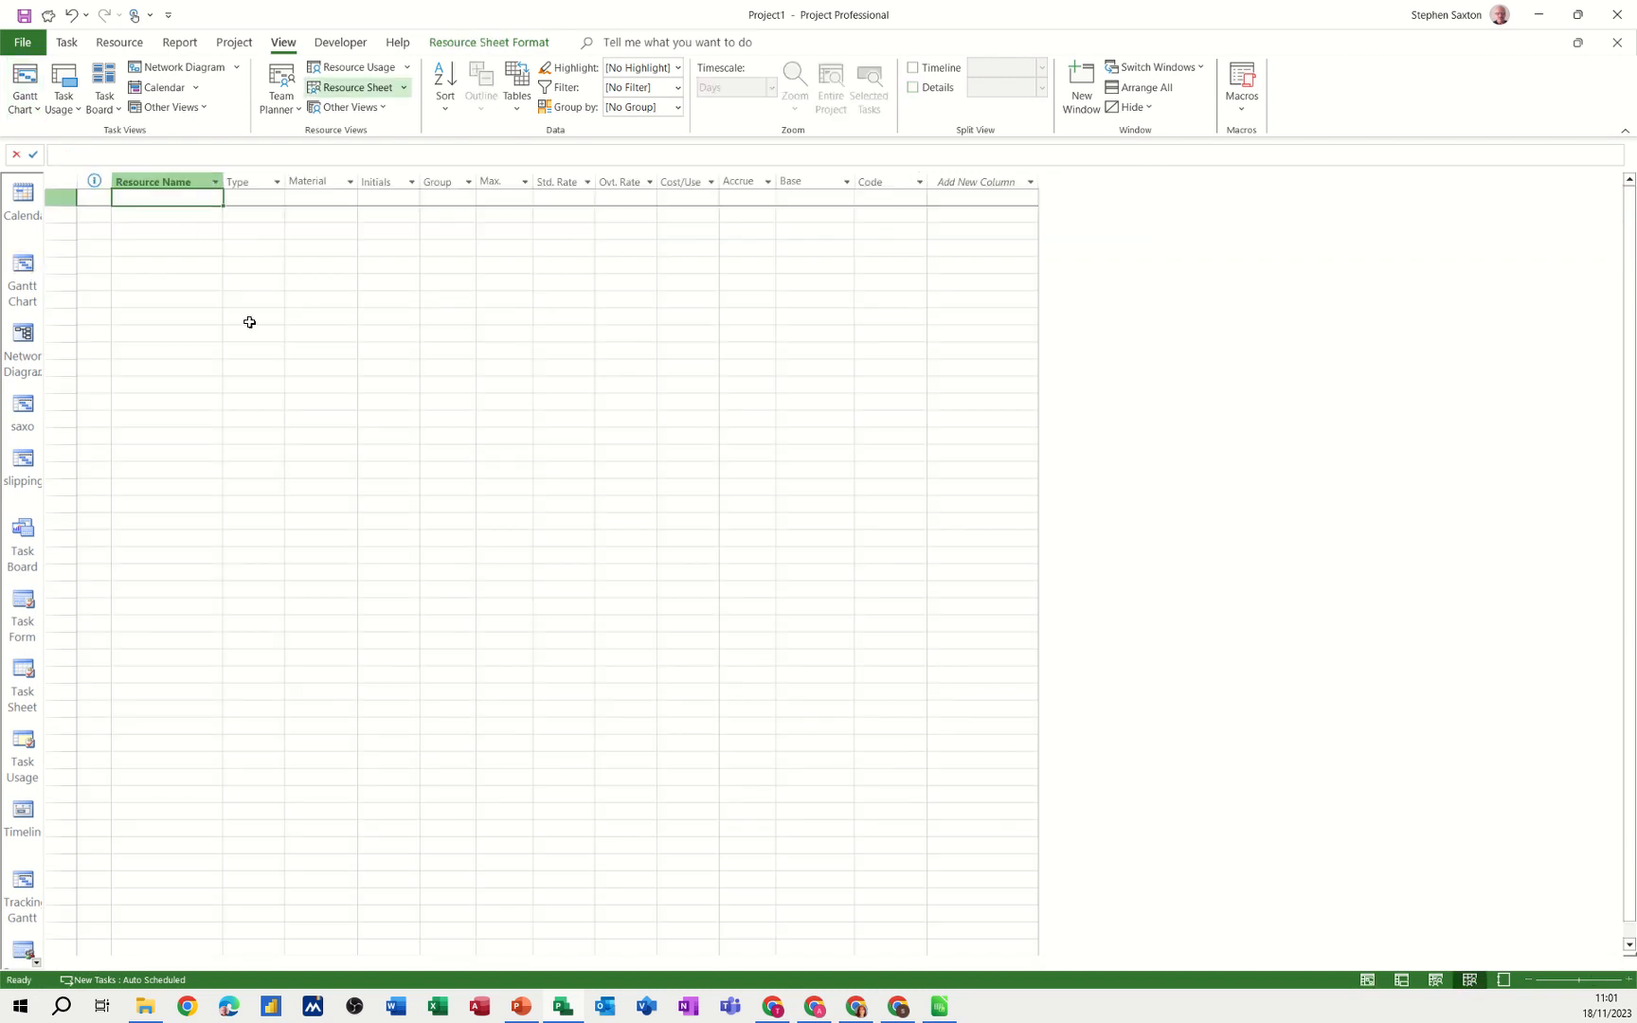
{"action": "type", "text": "Bill"}
{"action": "key", "text": "Return"}
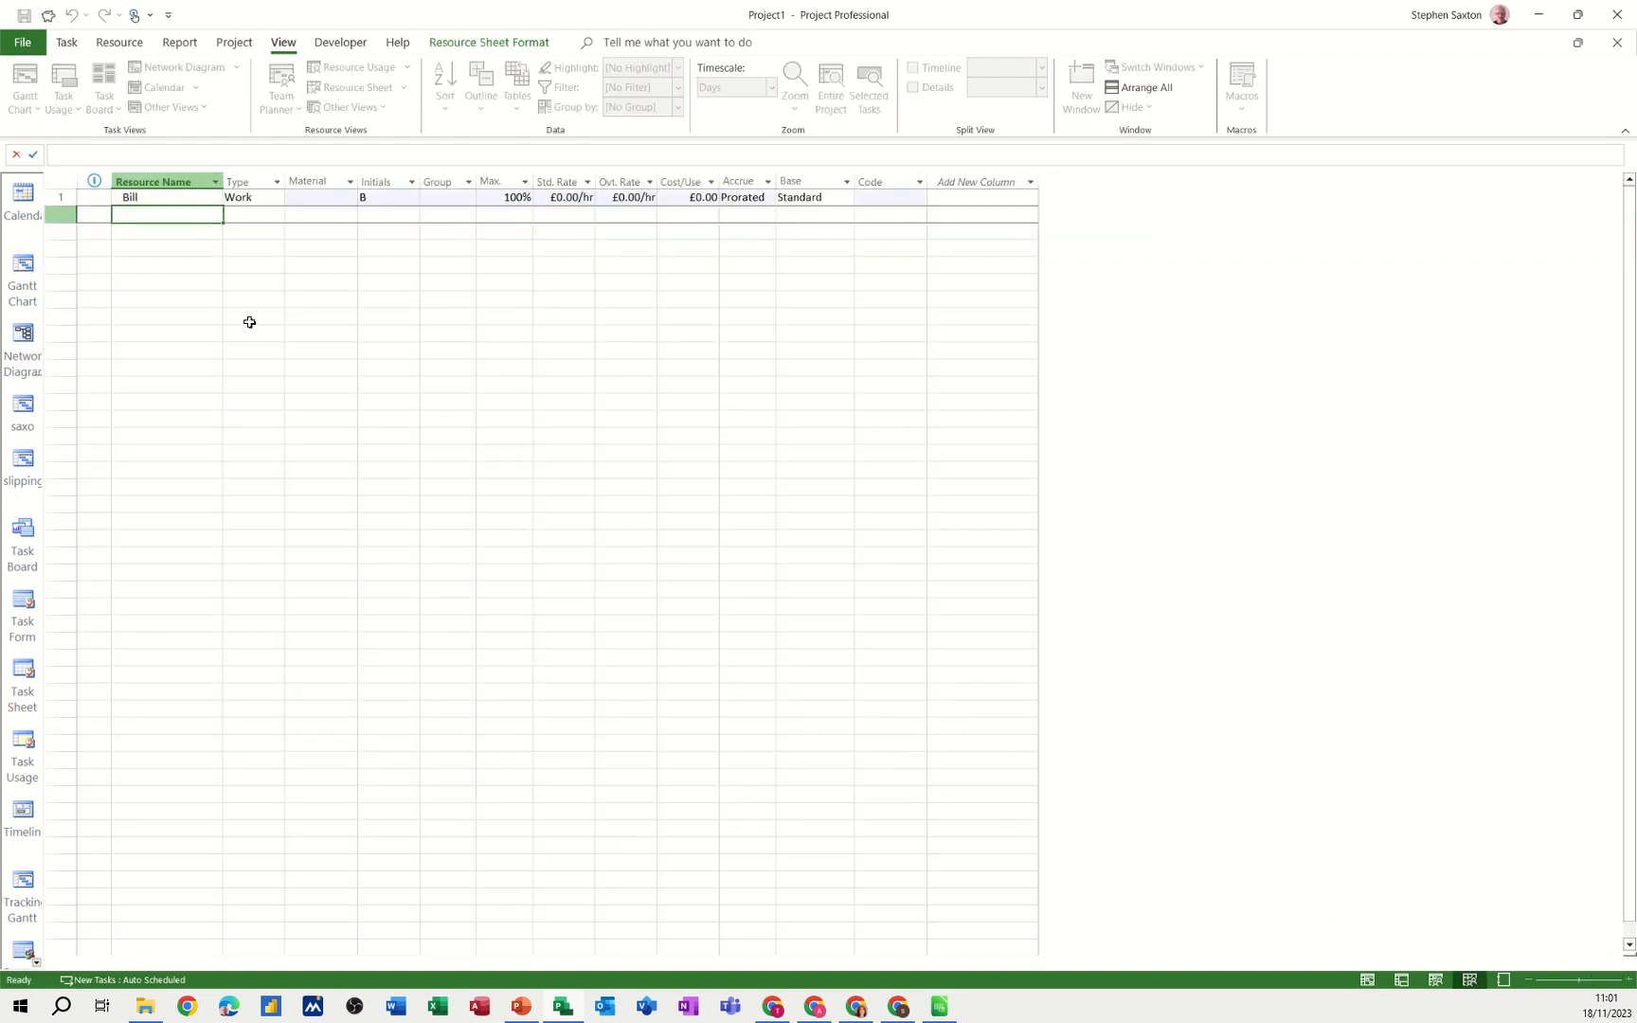
{"action": "type", "text": "Ben"}
{"action": "key", "text": "Return"}
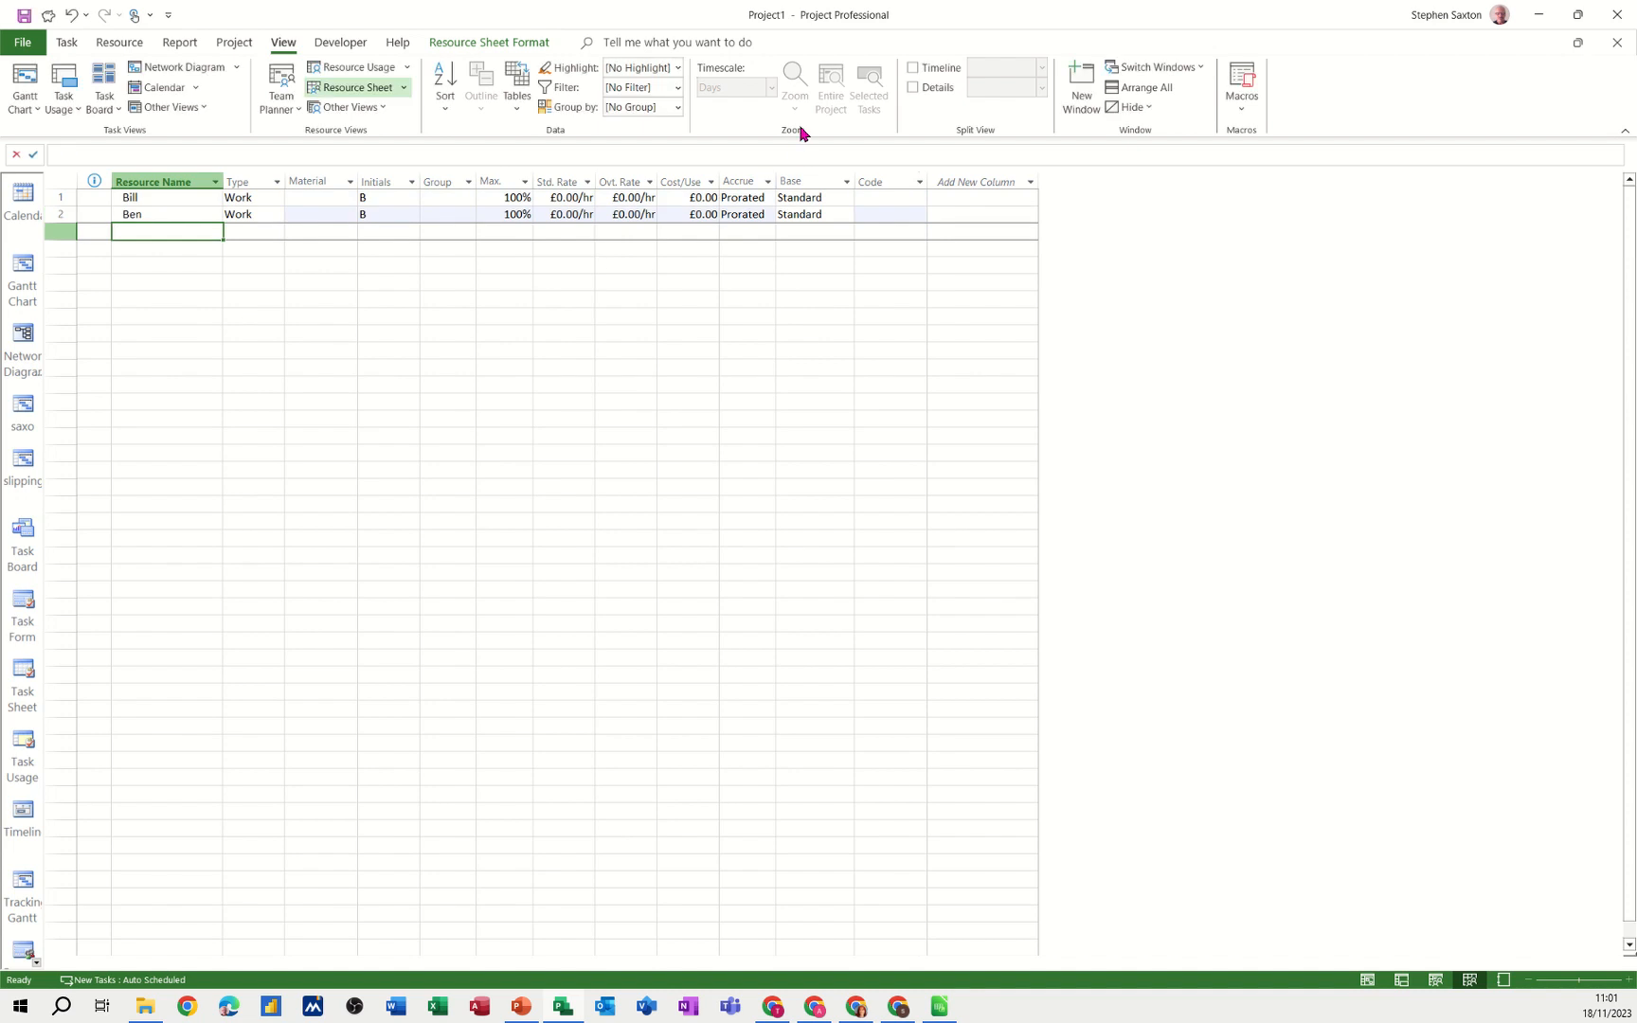
Set the standard rate of both resources to £10.00/hr.
{"action": "left_click", "coordinate": [566, 198]}
{"action": "type", "text": "10"}
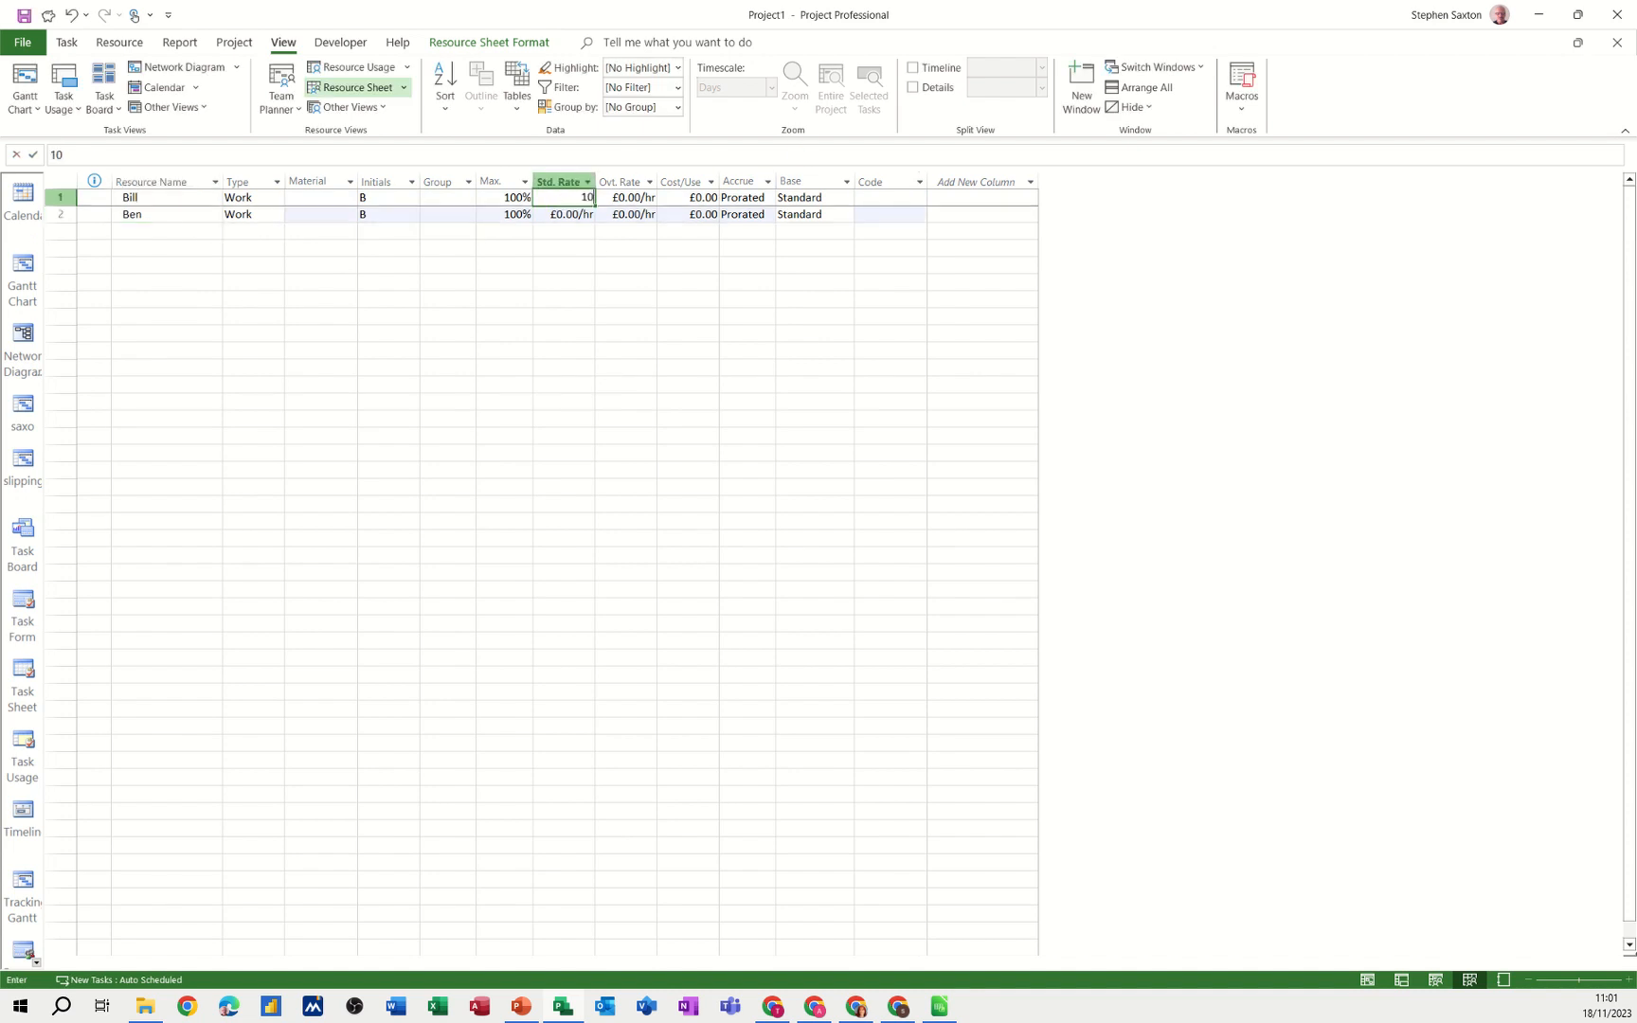
{"action": "key", "text": "Return"}
{"action": "type", "text": "10"}
{"action": "key", "text": "Return"}
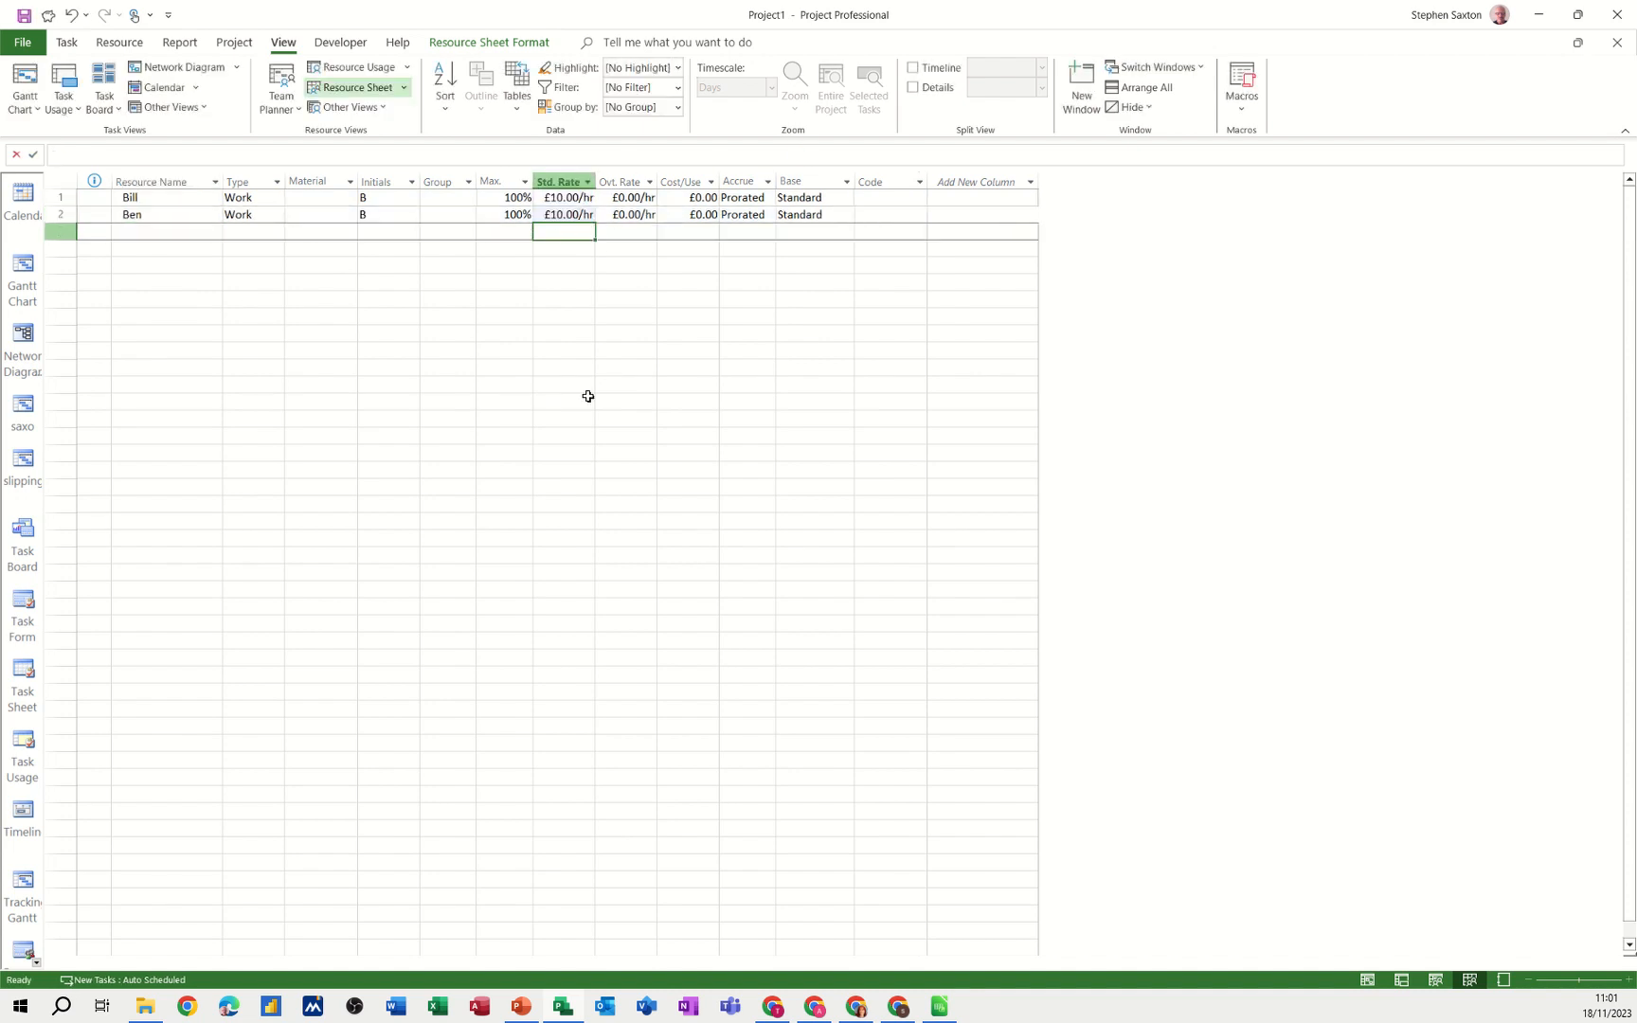
Return to the Gantt Chart and apply the Entry table.
{"action": "left_click", "coordinate": [23, 275]}
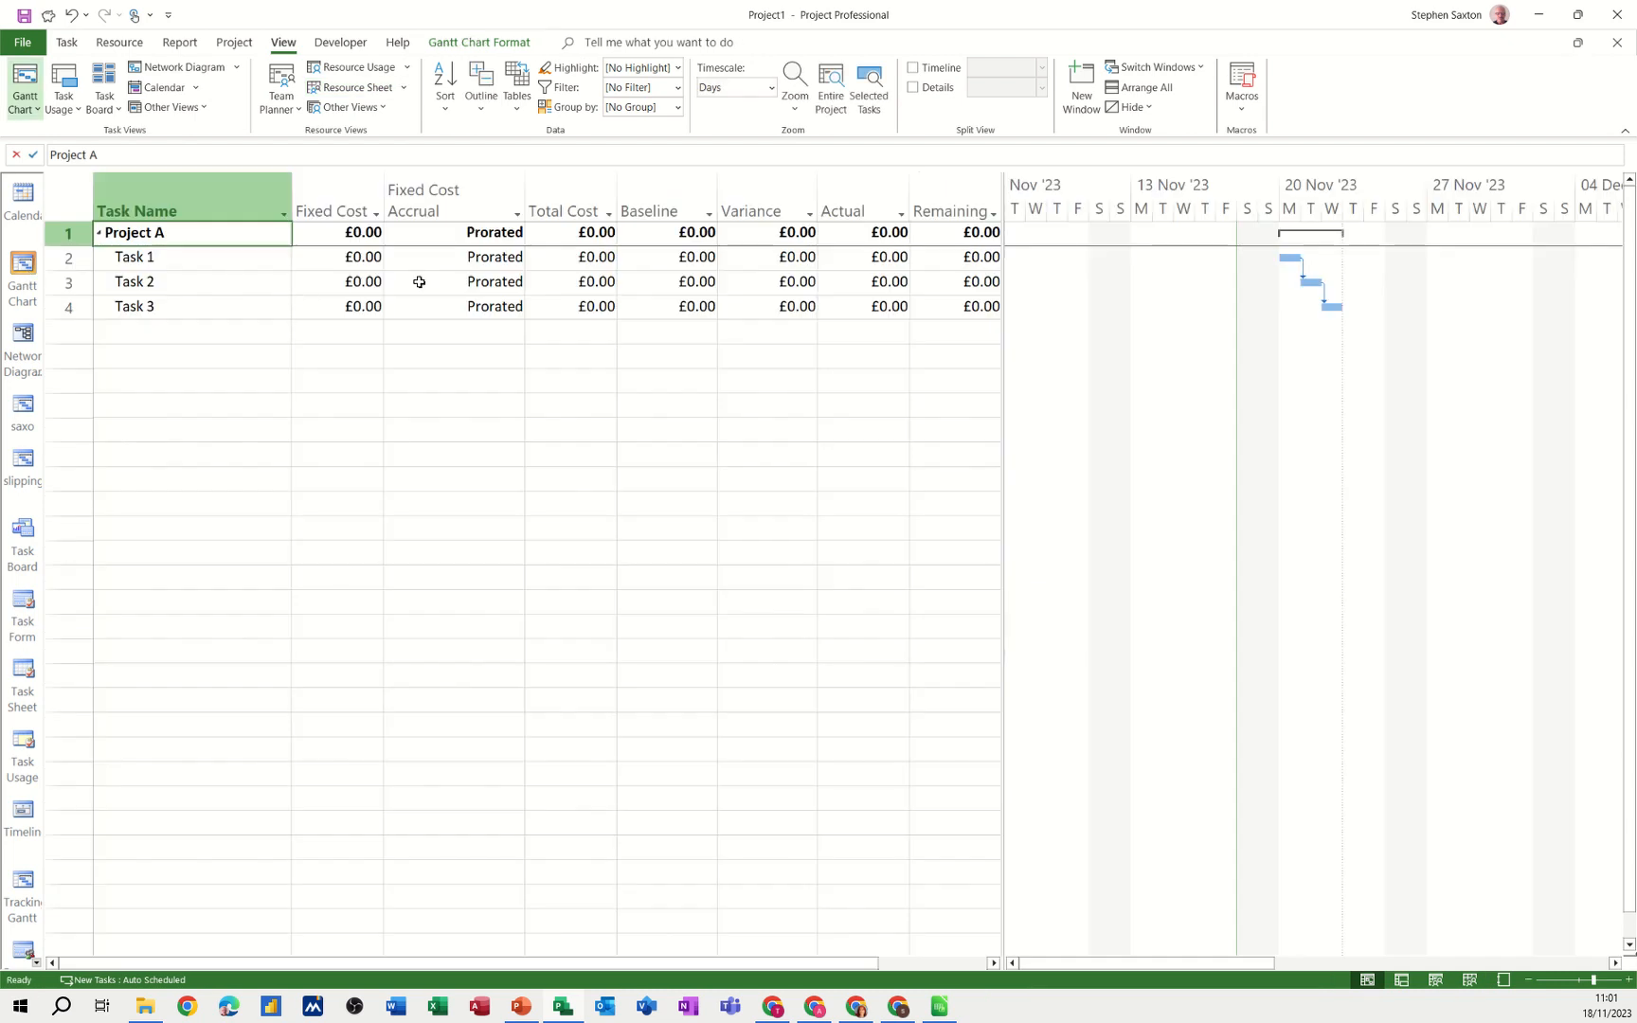
{"action": "left_click", "coordinate": [516, 99]}
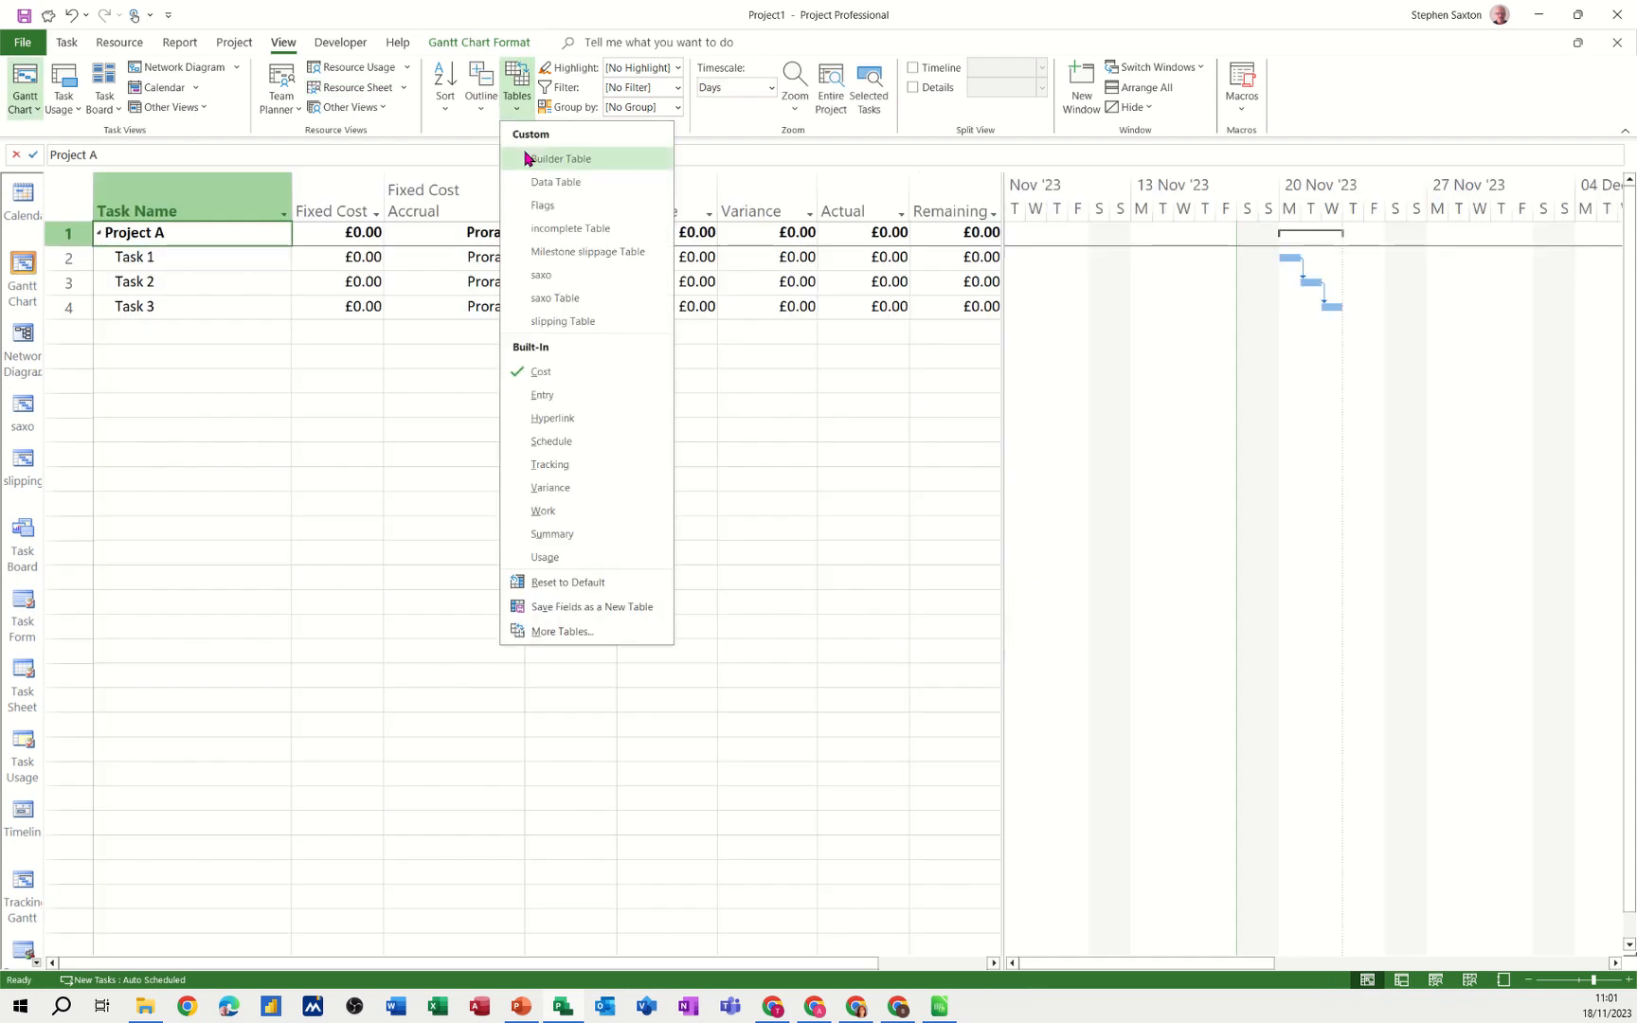
{"action": "left_click", "coordinate": [540, 394]}
Assign both resources to Task 1.
{"action": "left_click", "coordinate": [937, 258]}
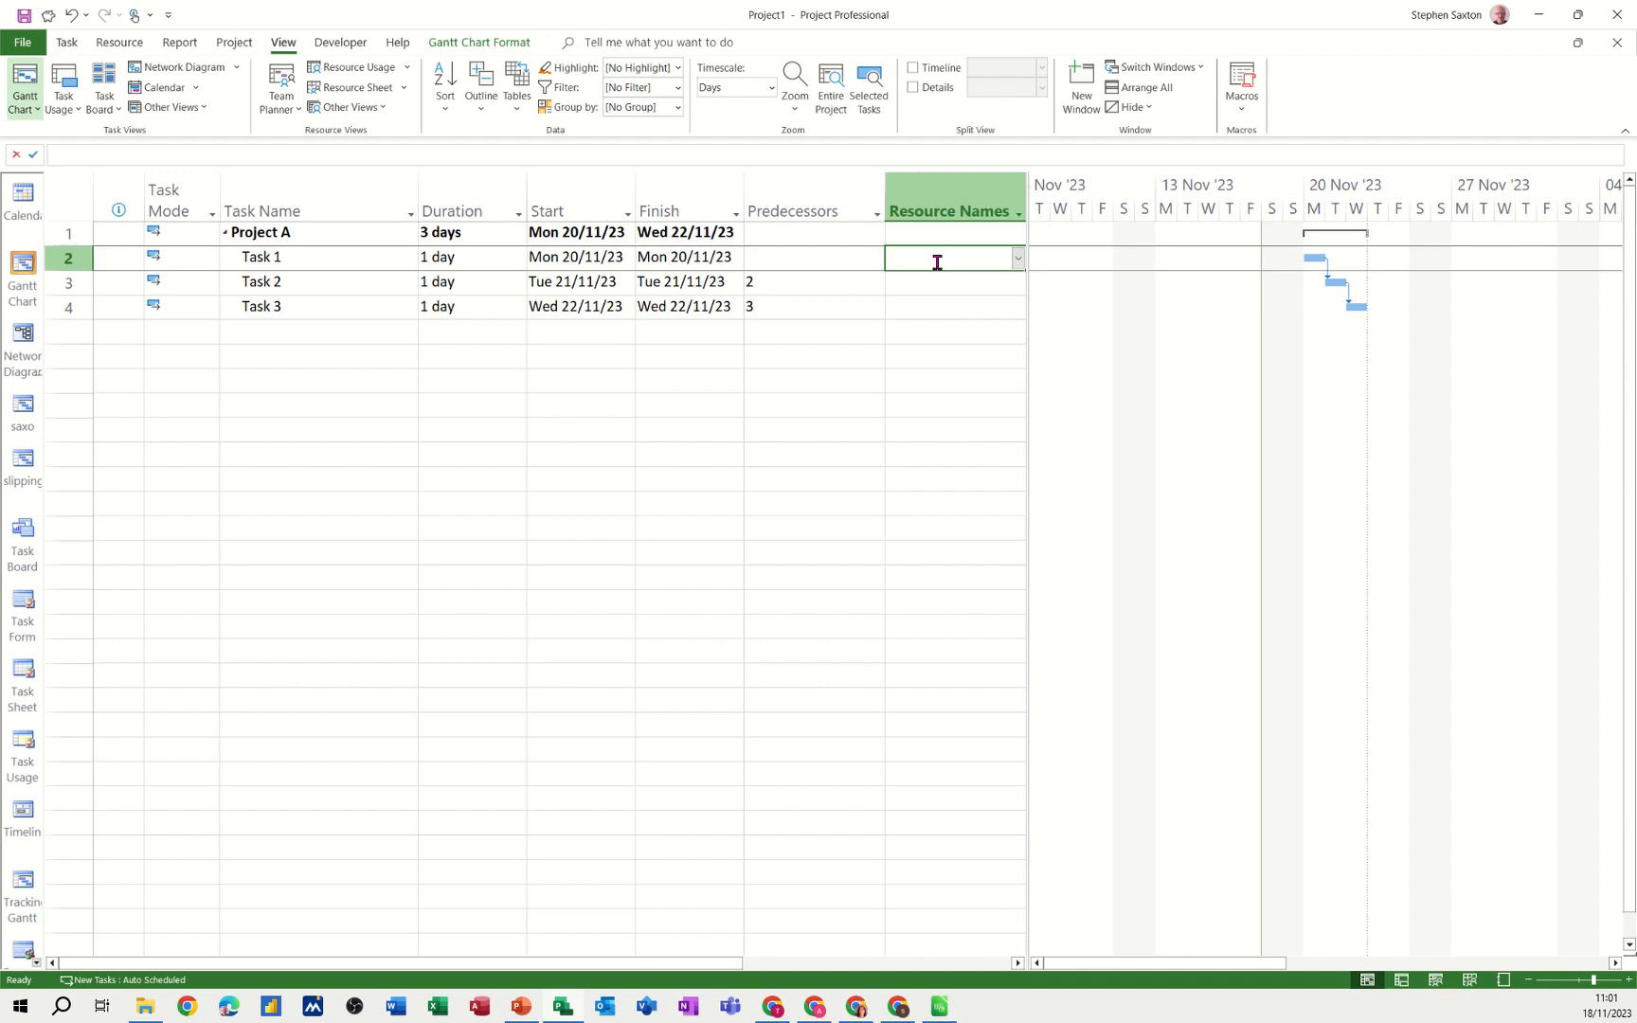
{"action": "left_click", "coordinate": [1019, 265]}
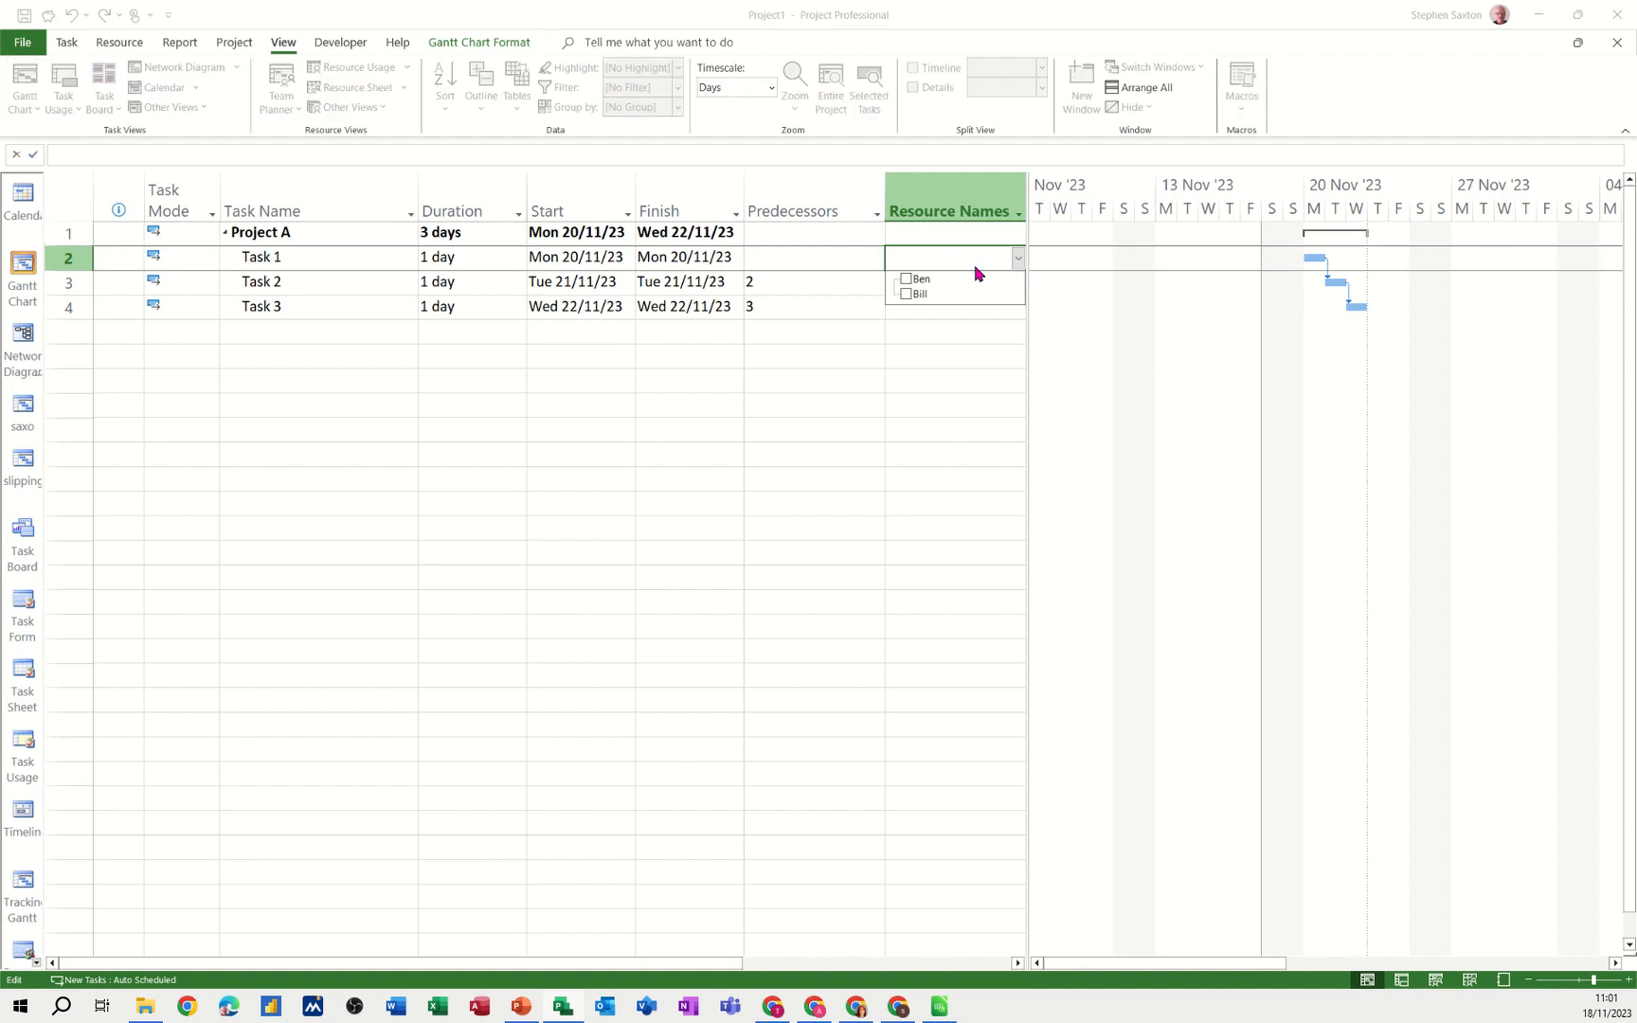
{"action": "left_click", "coordinate": [905, 281]}
{"action": "left_click", "coordinate": [906, 294]}
{"action": "key", "text": "Return"}
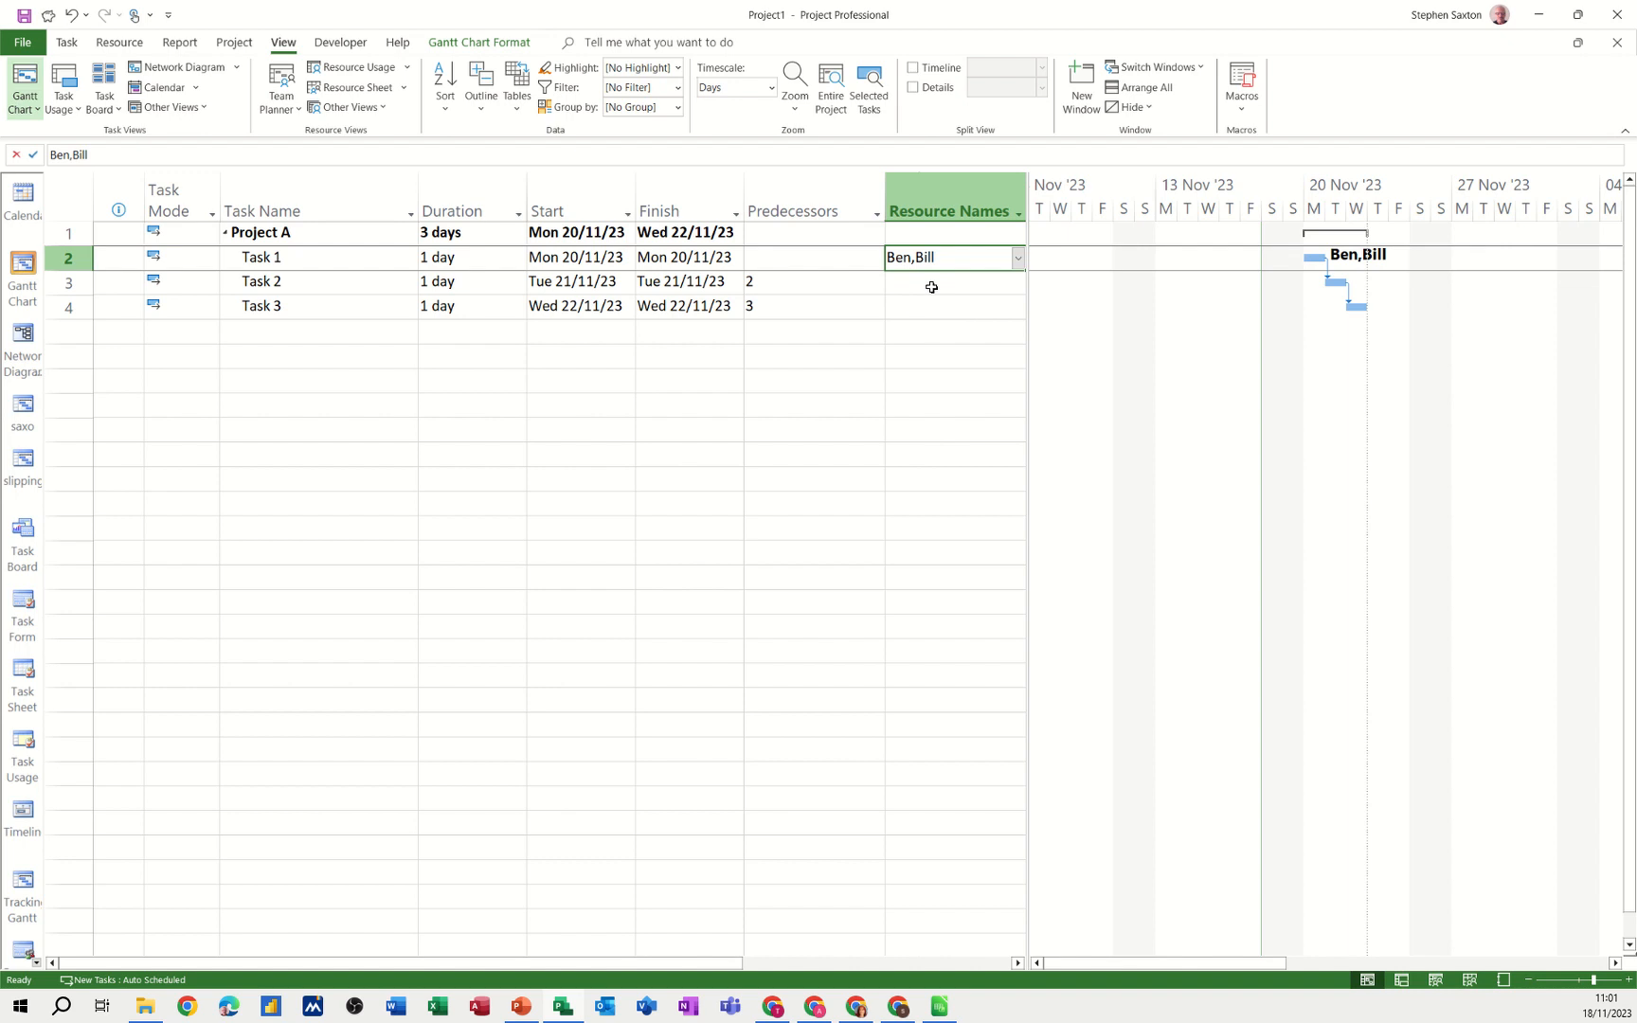
Assign the Resource Sheet's second resource to Task 2 and its first resource to Task 3.
{"action": "left_click", "coordinate": [907, 304]}
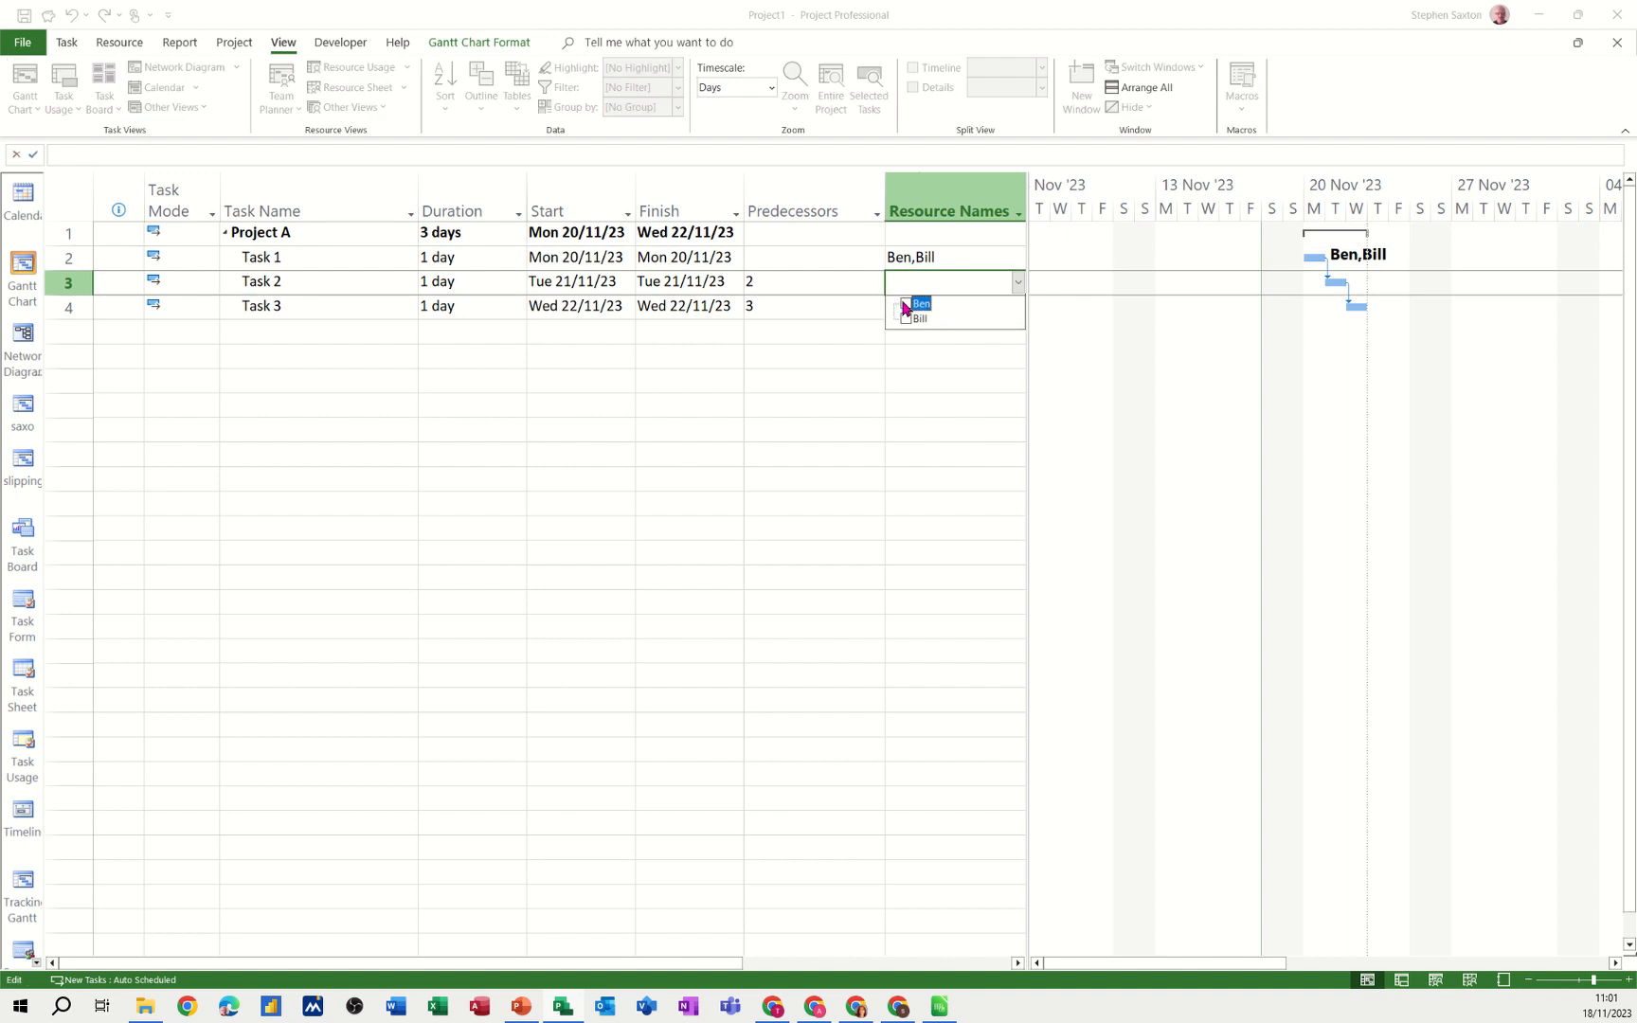
{"action": "left_click", "coordinate": [920, 308]}
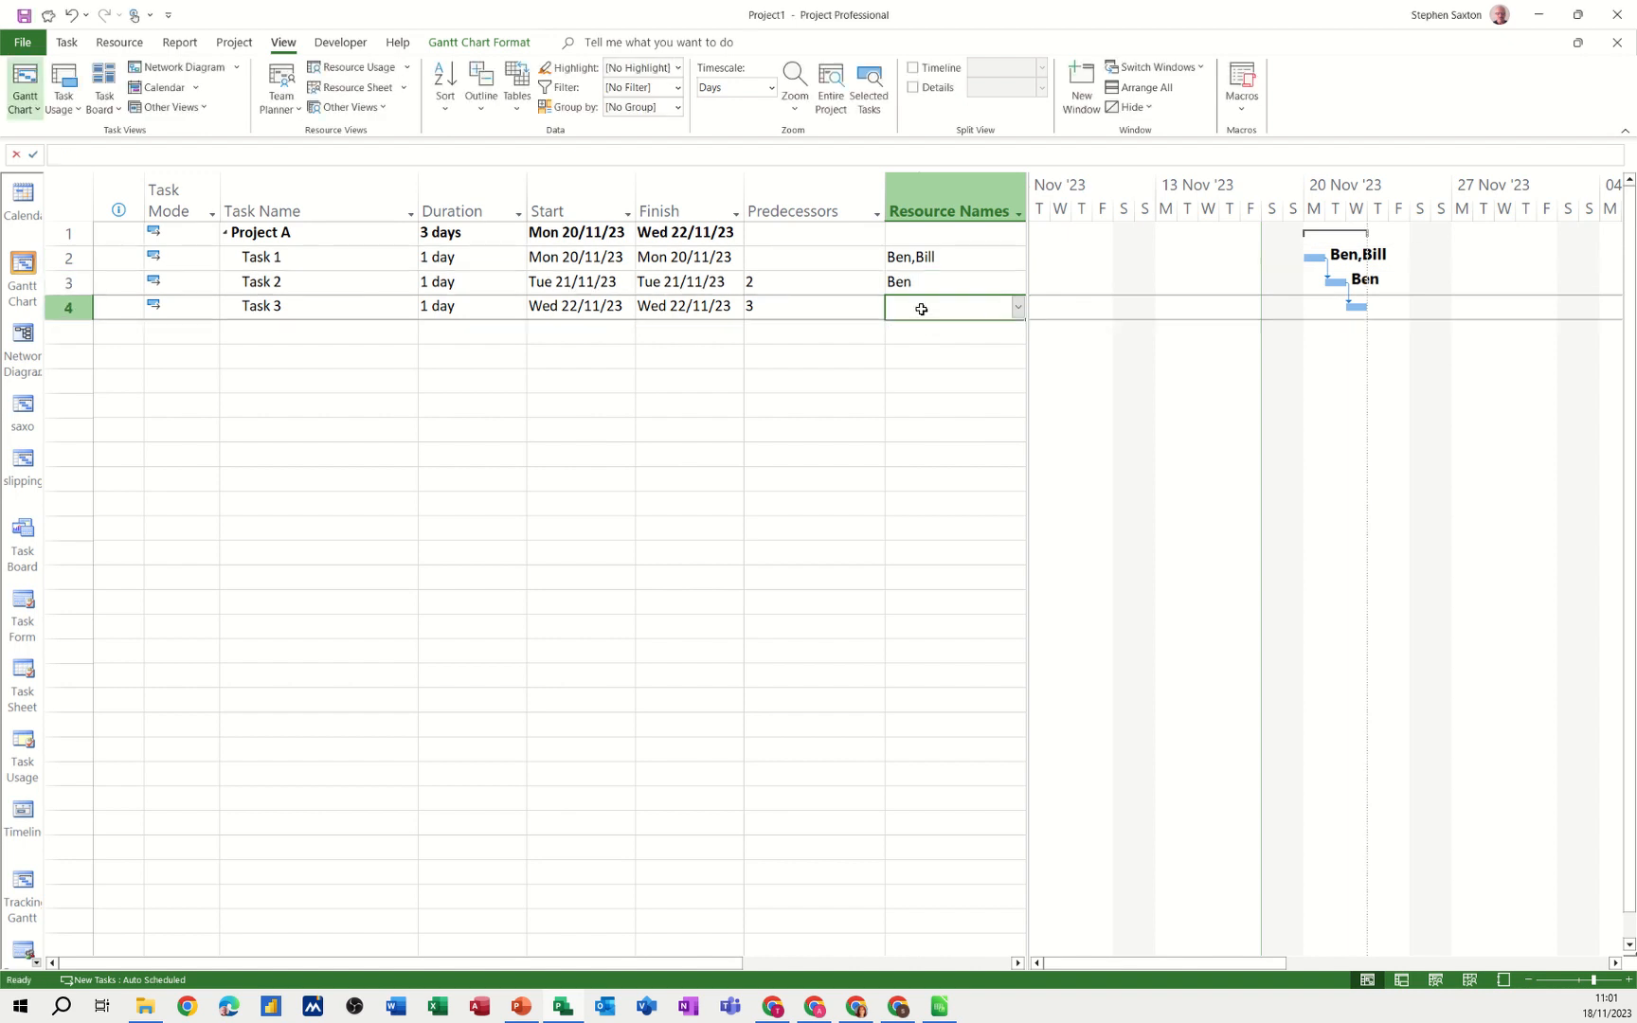
{"action": "left_click", "coordinate": [1018, 310]}
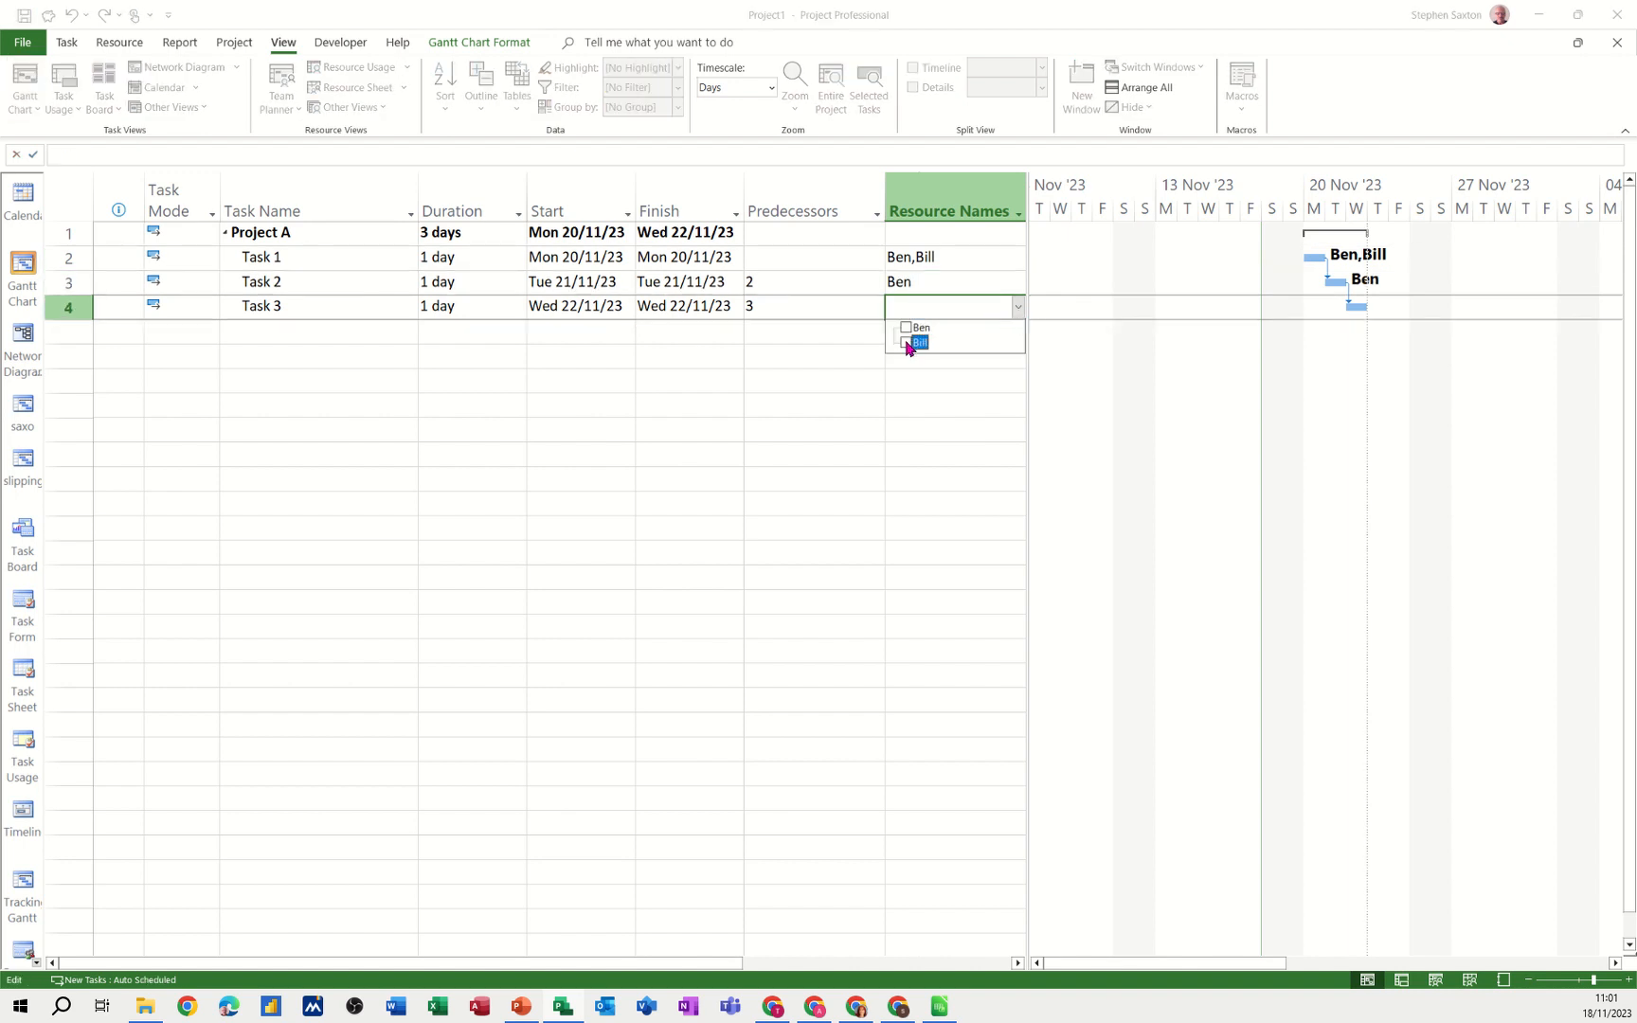
{"action": "left_click", "coordinate": [909, 381]}
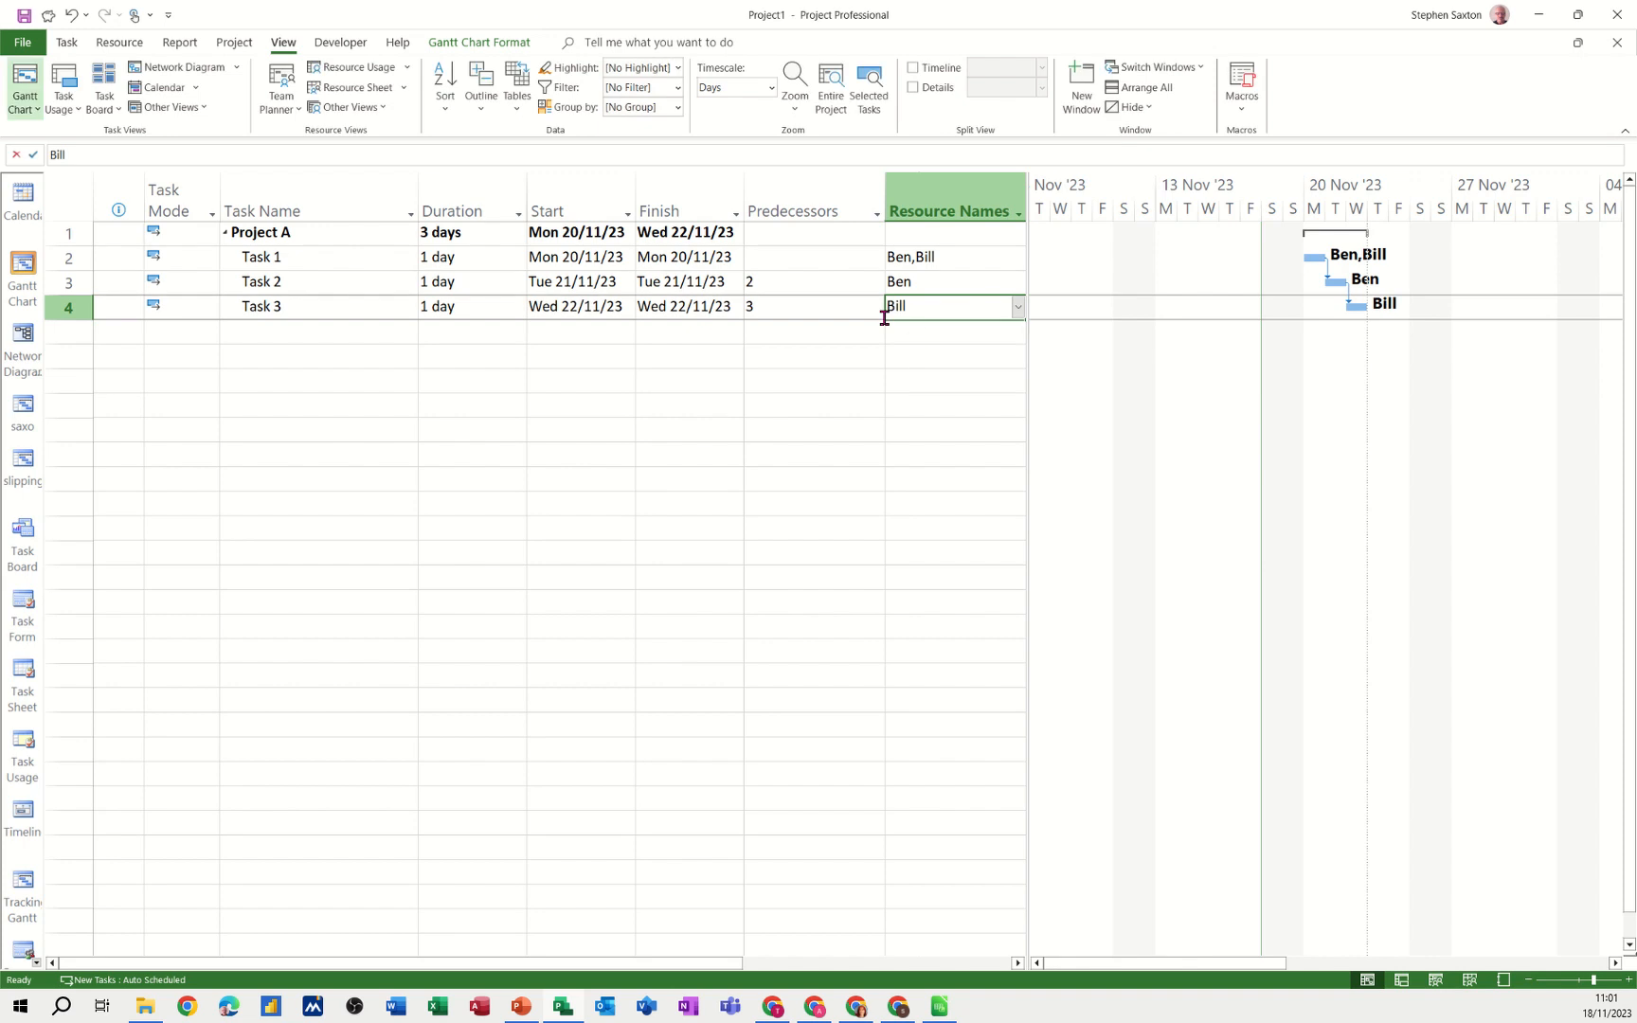
Apply the Cost table to the Gantt Chart again.
{"action": "left_click", "coordinate": [341, 315]}
{"action": "left_click", "coordinate": [516, 93]}
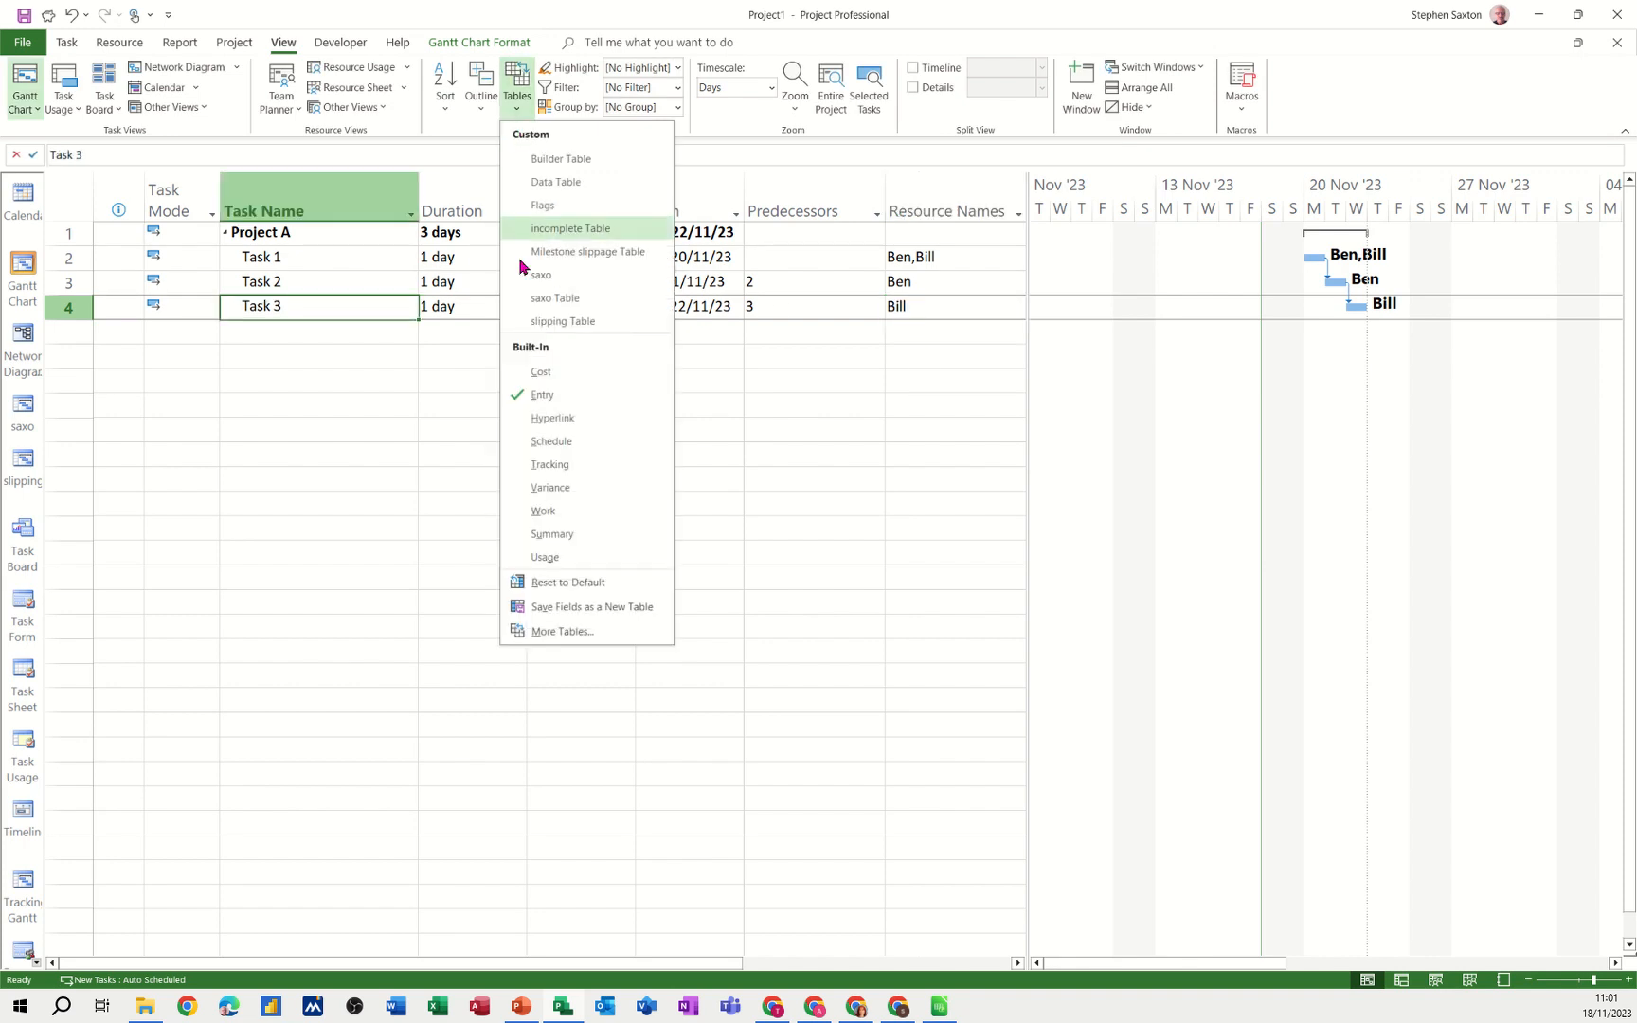
{"action": "left_click", "coordinate": [538, 371]}
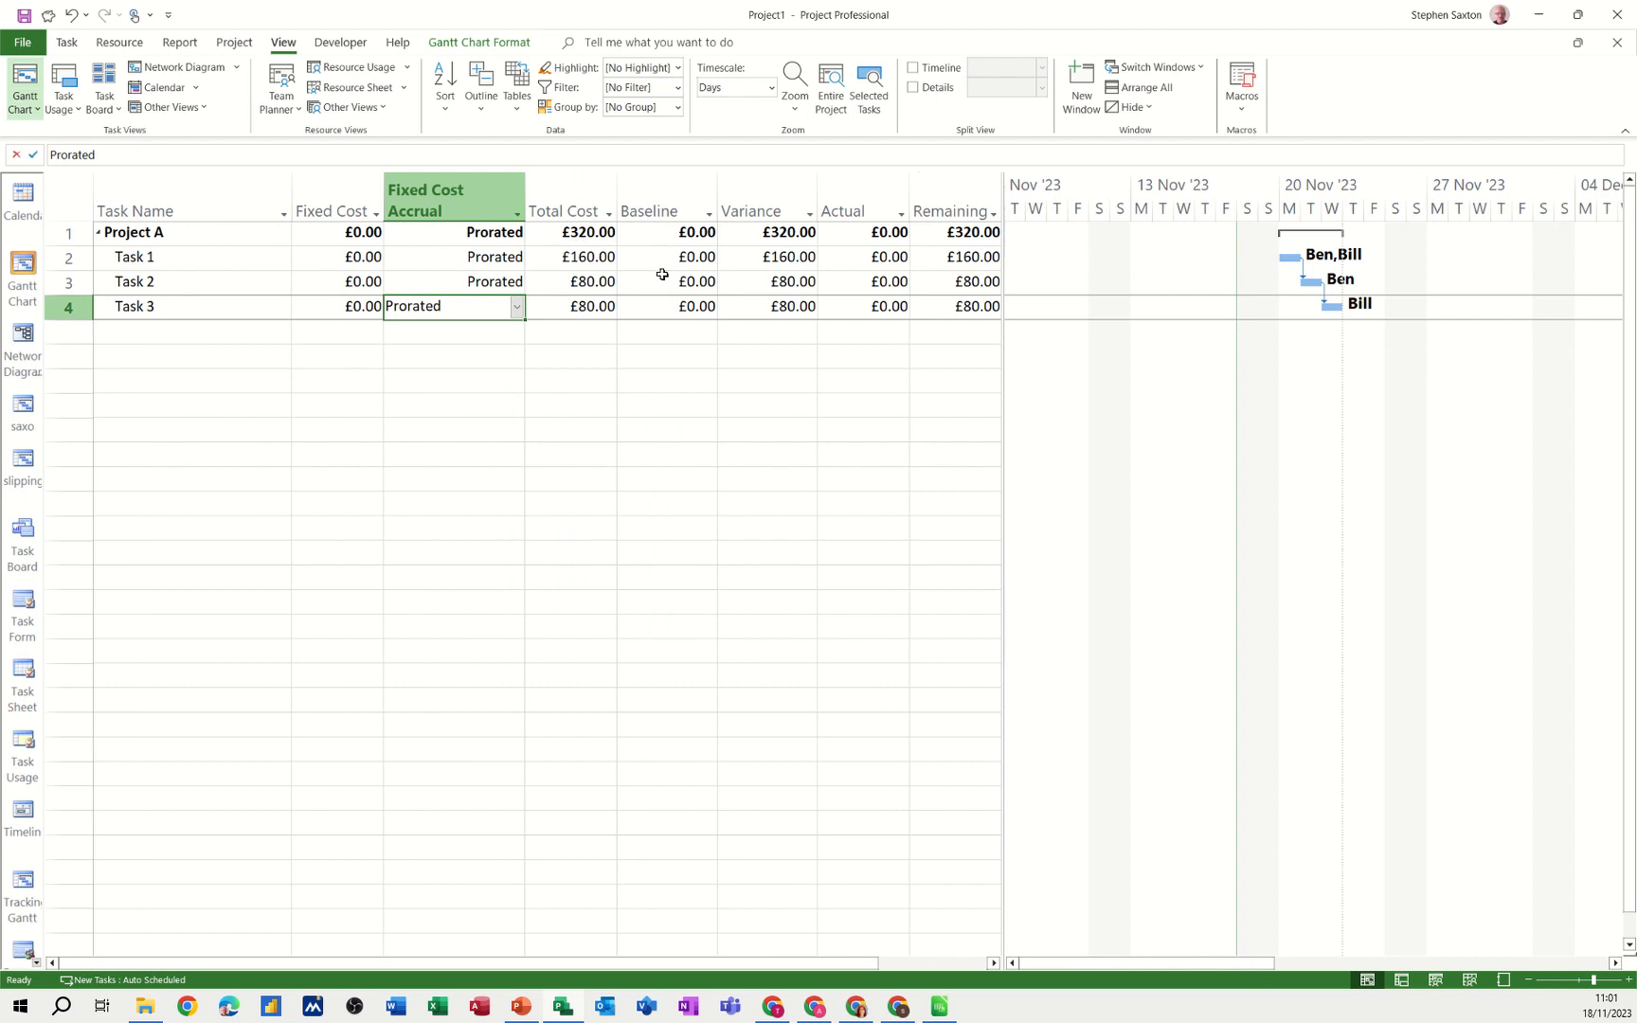
Show the Network Diagram in a split details pane and select Project A through Task 3 to diagram them all.
{"action": "left_click", "coordinate": [912, 87]}
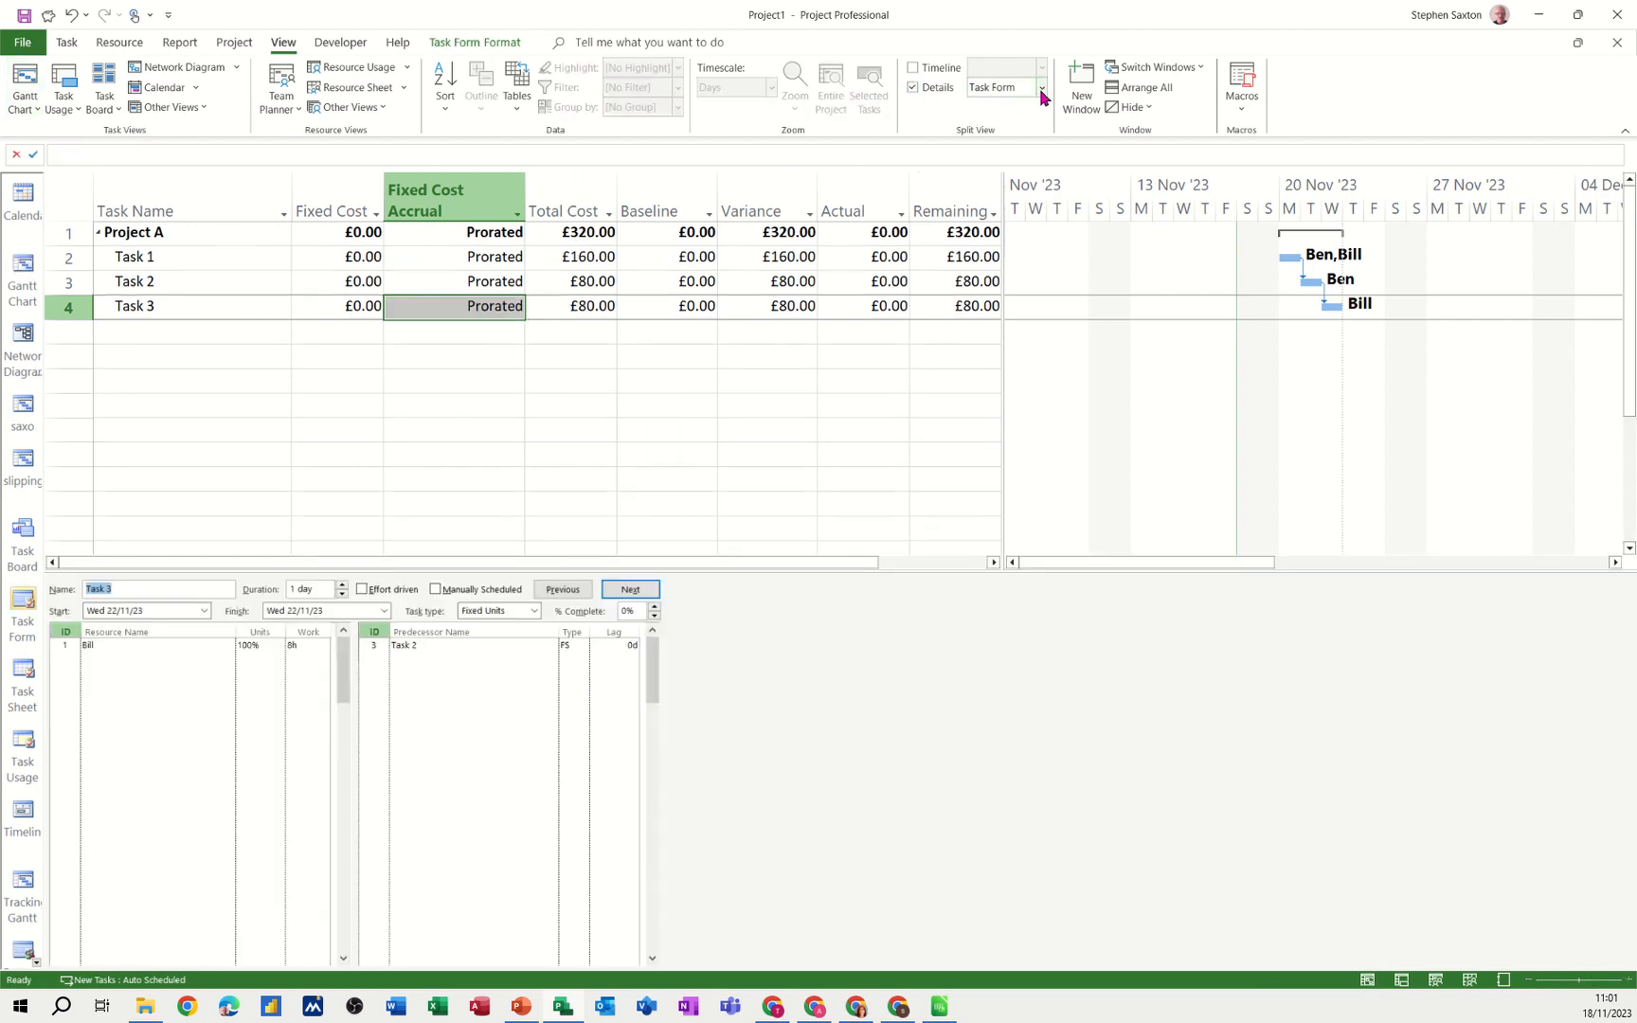
{"action": "left_click", "coordinate": [1041, 89]}
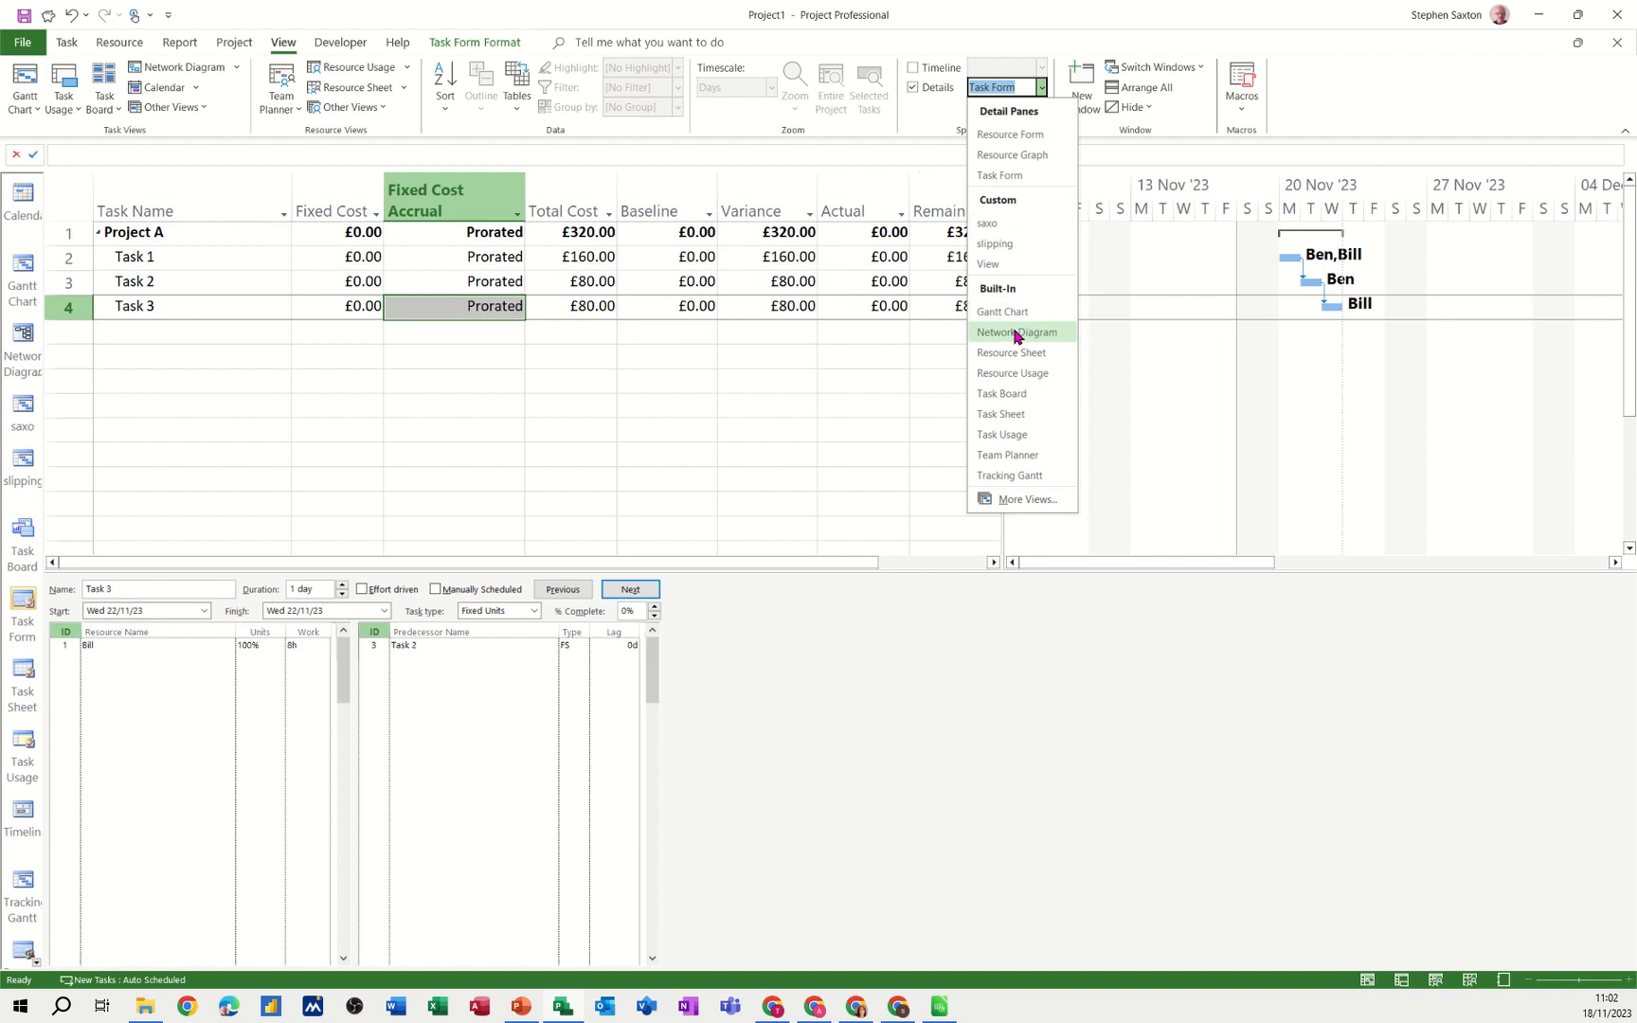
{"action": "left_click", "coordinate": [1016, 333]}
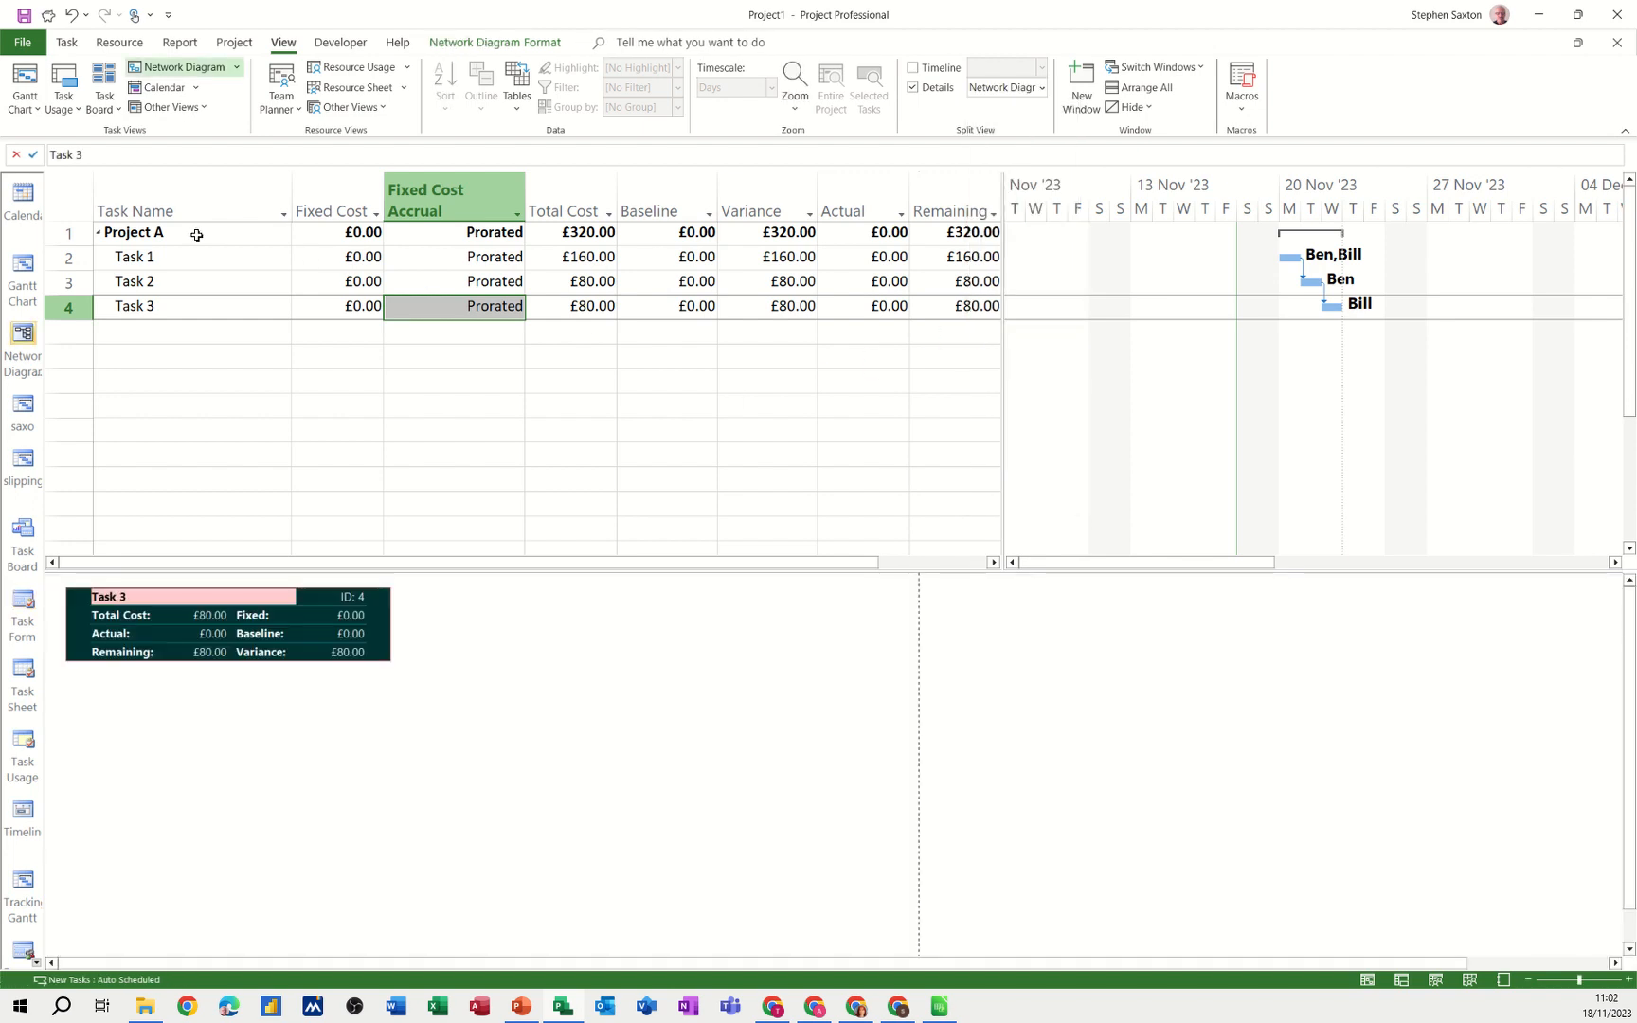
{"action": "left_click_drag", "start_coordinate": [196, 234], "coordinate": [194, 312]}
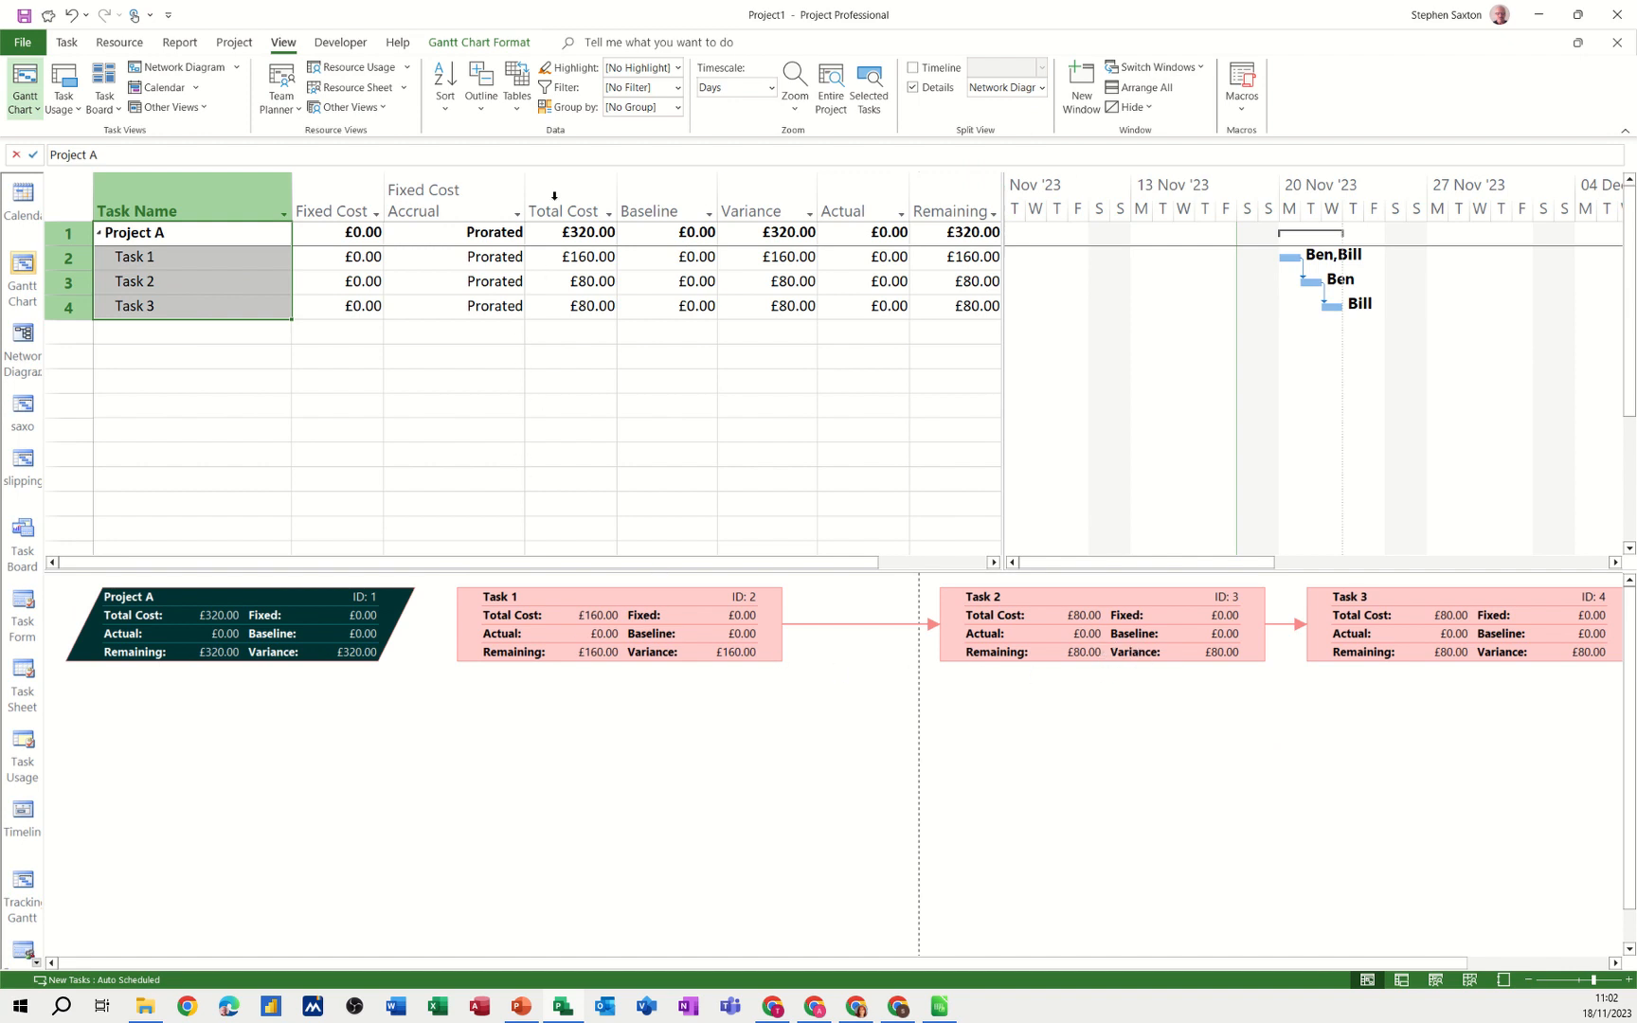
Set the baseline for the entire project.
{"action": "left_click", "coordinate": [229, 44]}
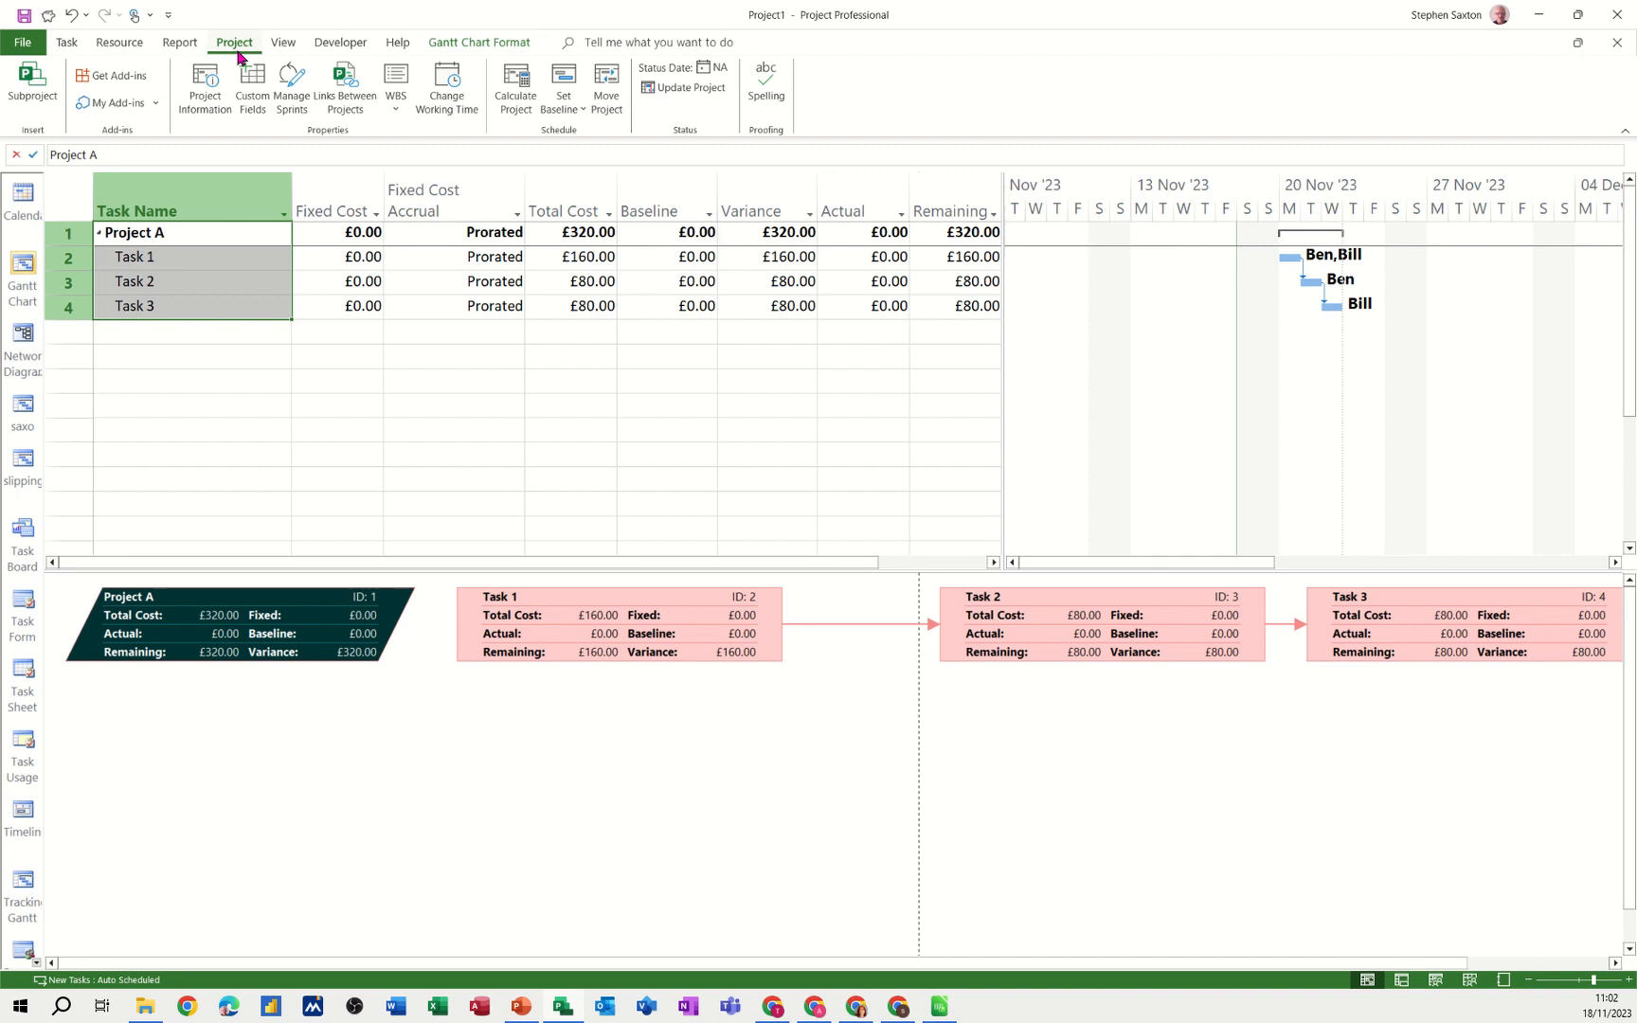
{"action": "left_click", "coordinate": [571, 112]}
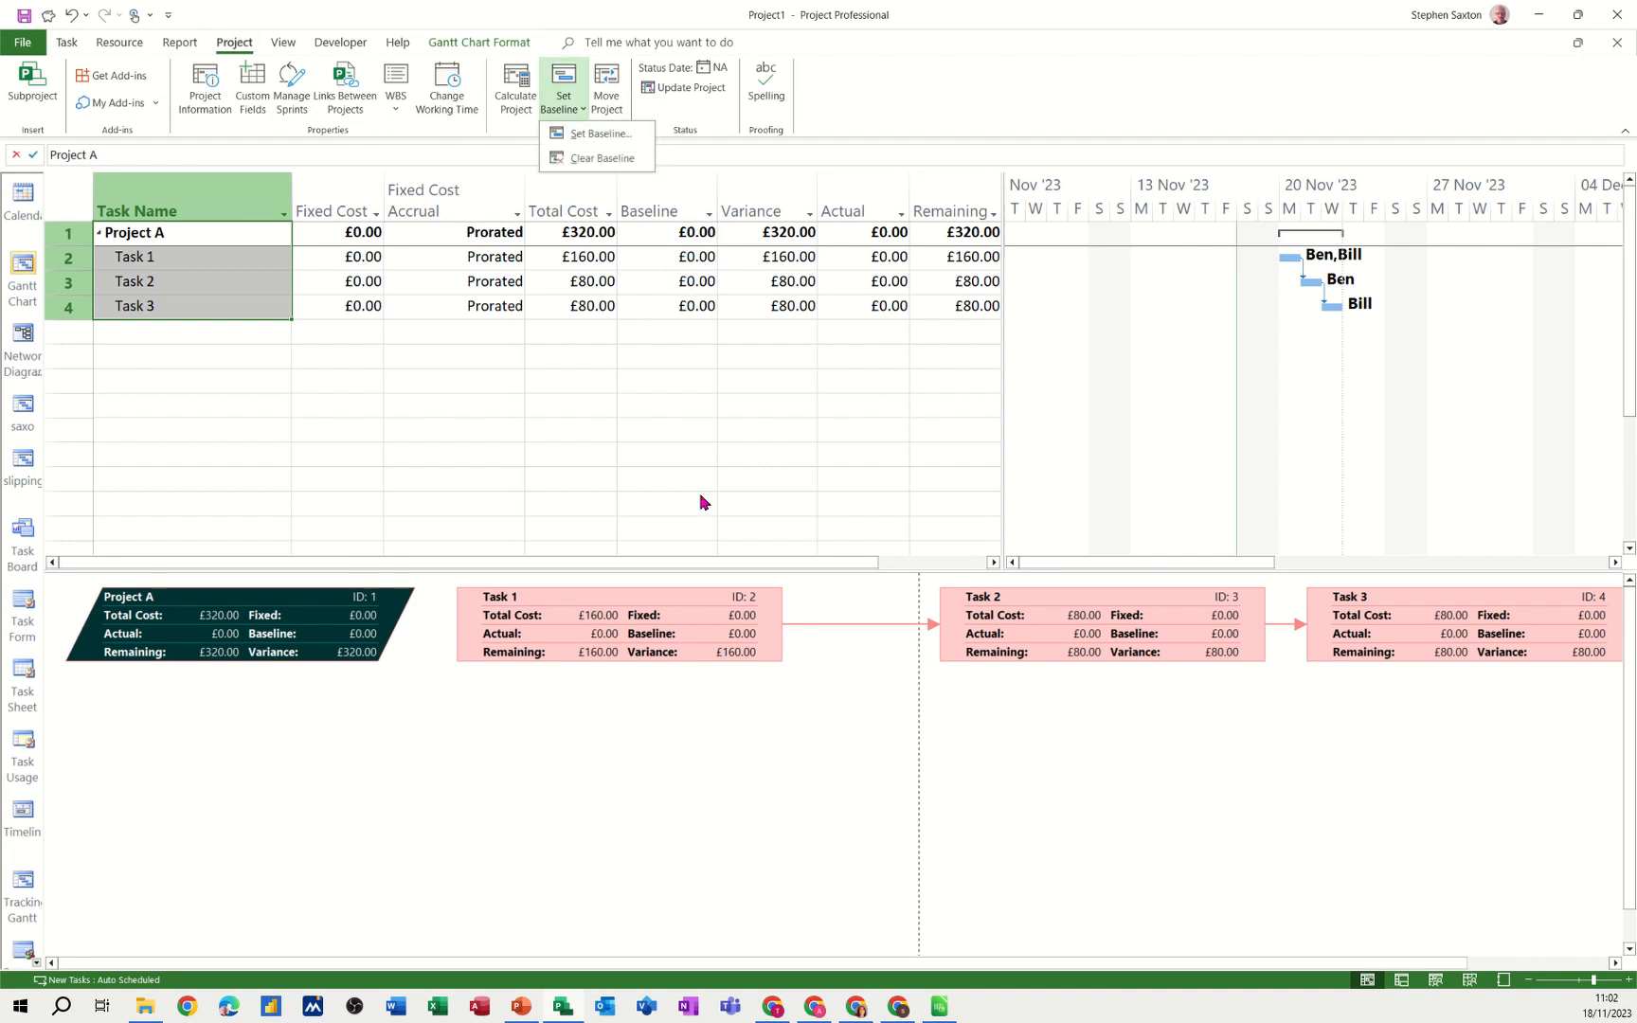
{"action": "left_click", "coordinate": [597, 134]}
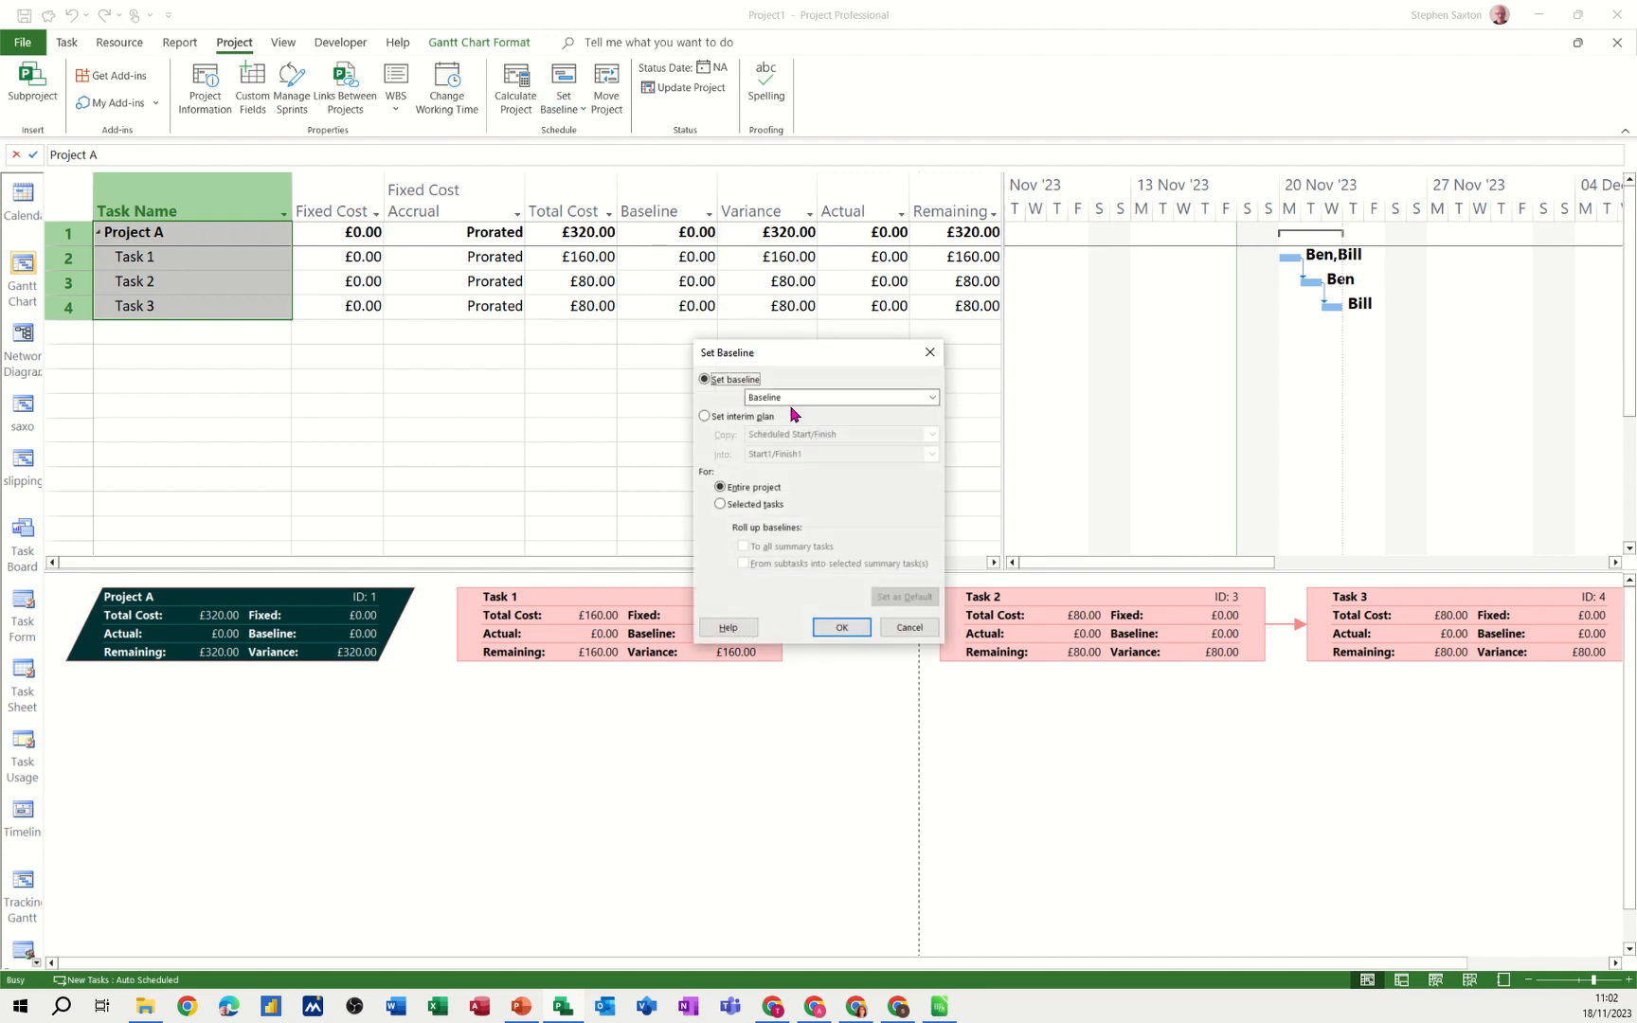
{"action": "left_click", "coordinate": [839, 627]}
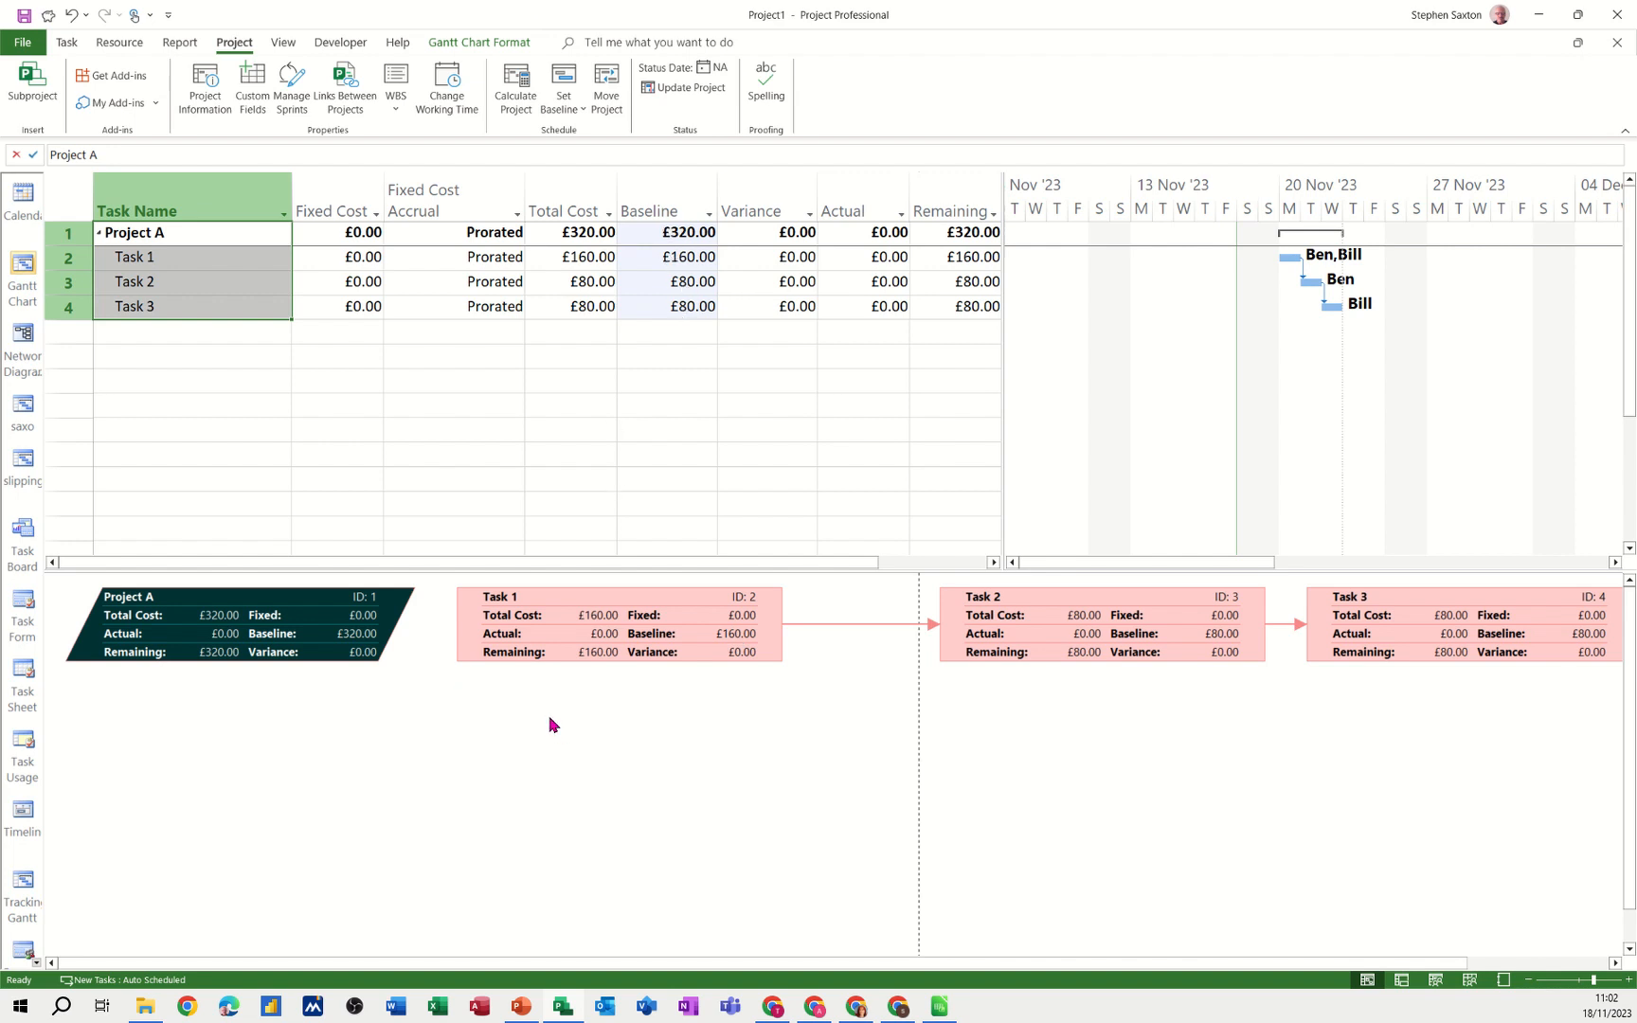
{"action": "right_click", "coordinate": [523, 711]}
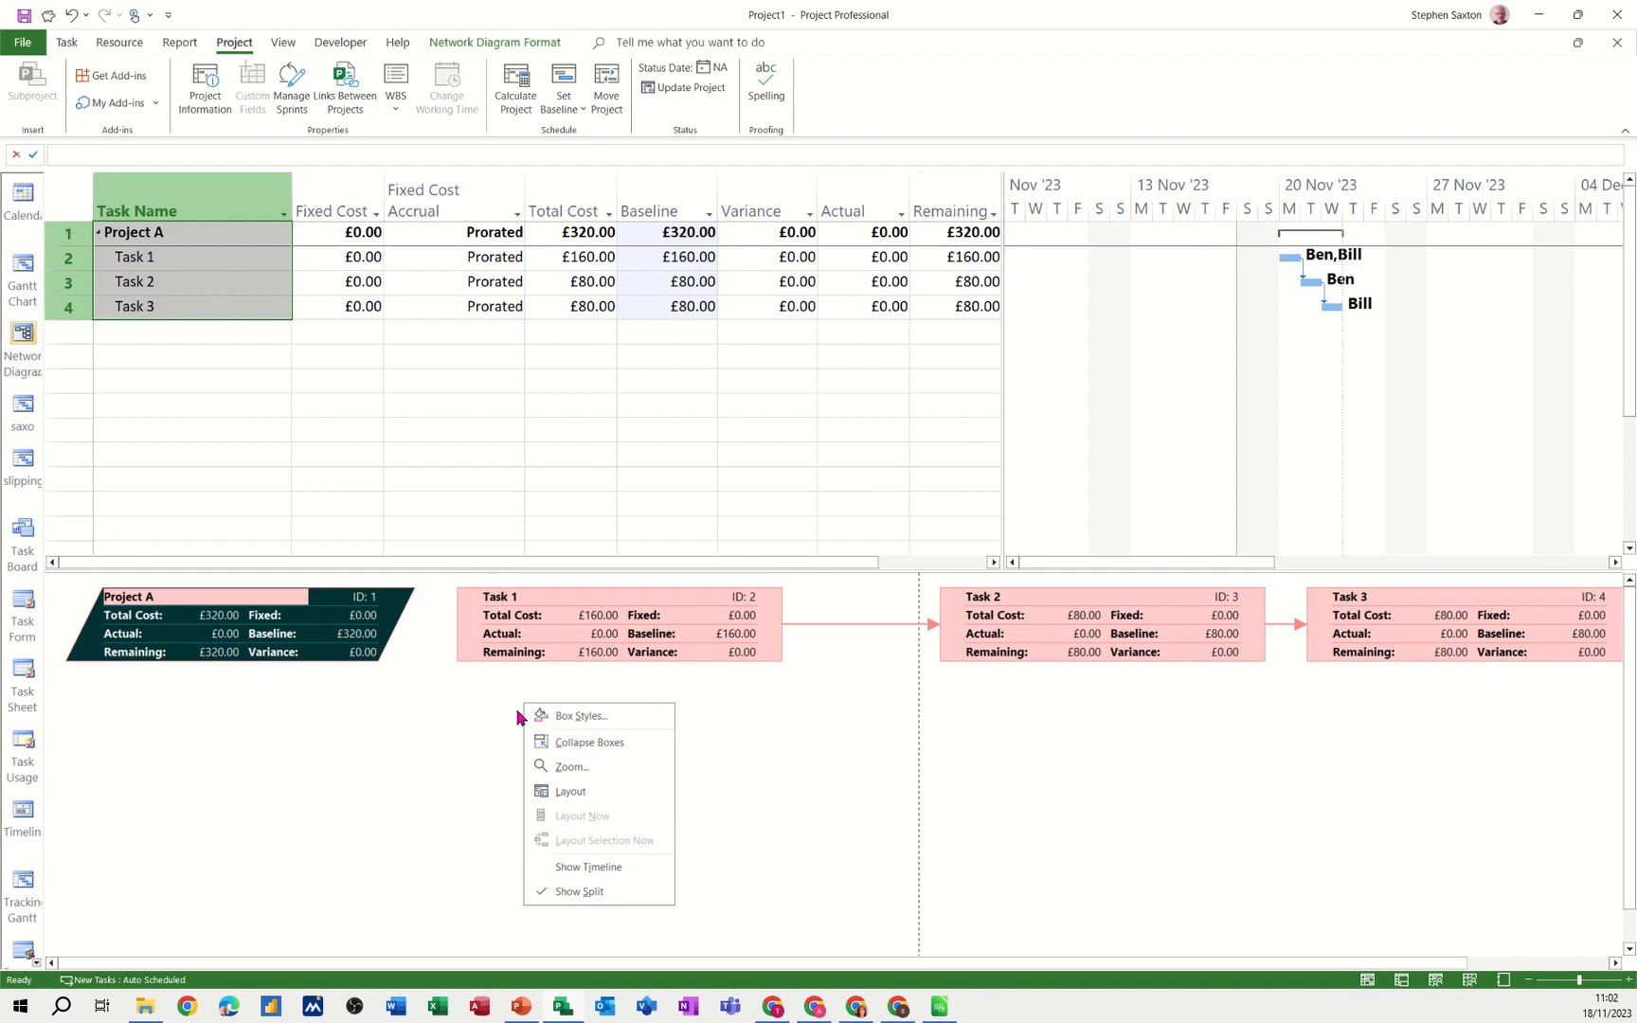
{"action": "left_click", "coordinate": [474, 731]}
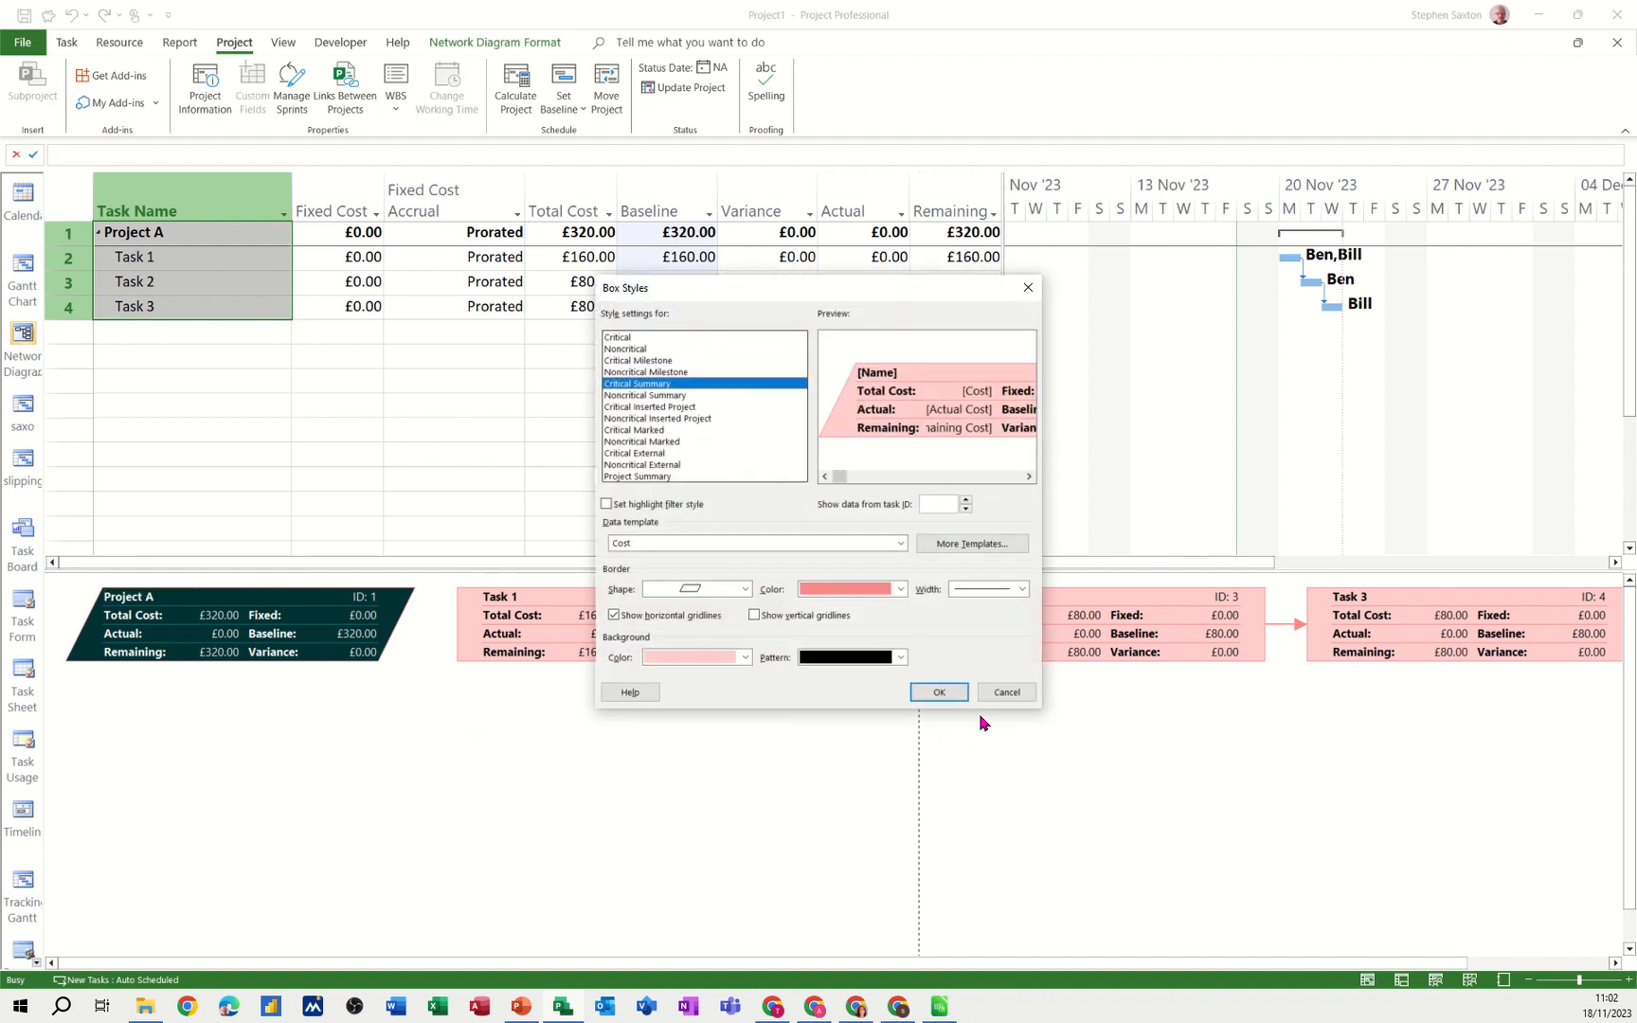
{"action": "left_click", "coordinate": [1000, 693]}
Start a new network diagram data template from Box Styles and name it with the author's first name.
{"action": "right_click", "coordinate": [665, 757]}
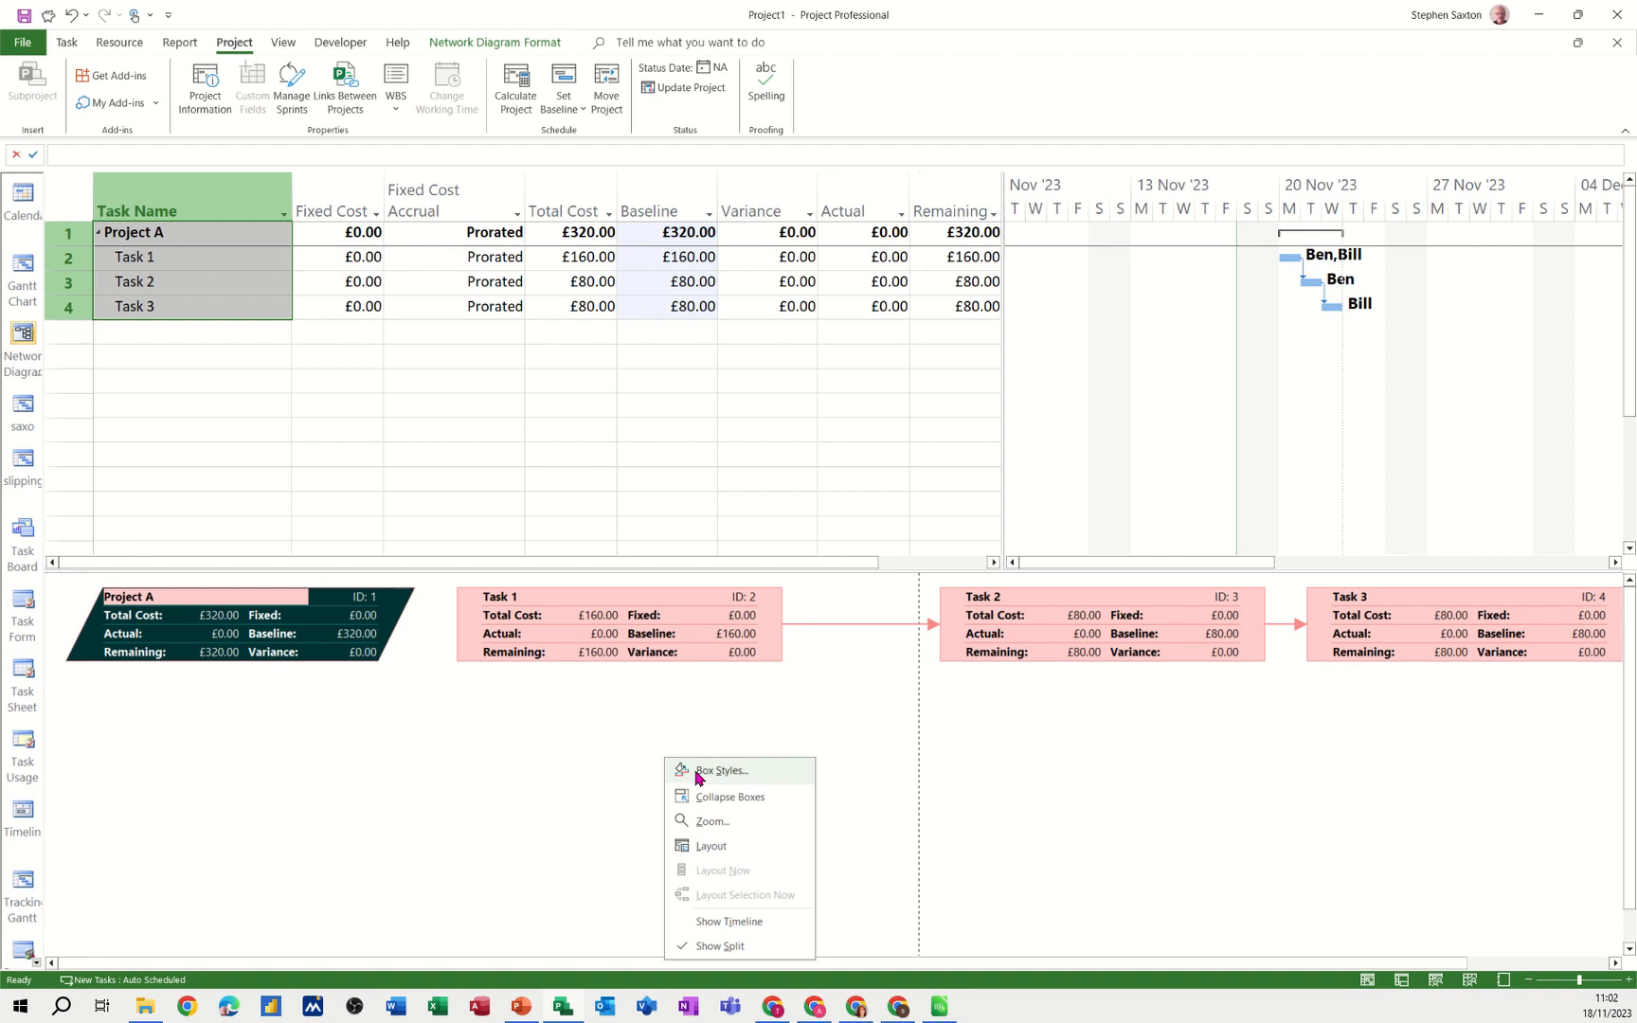
{"action": "left_click", "coordinate": [720, 770]}
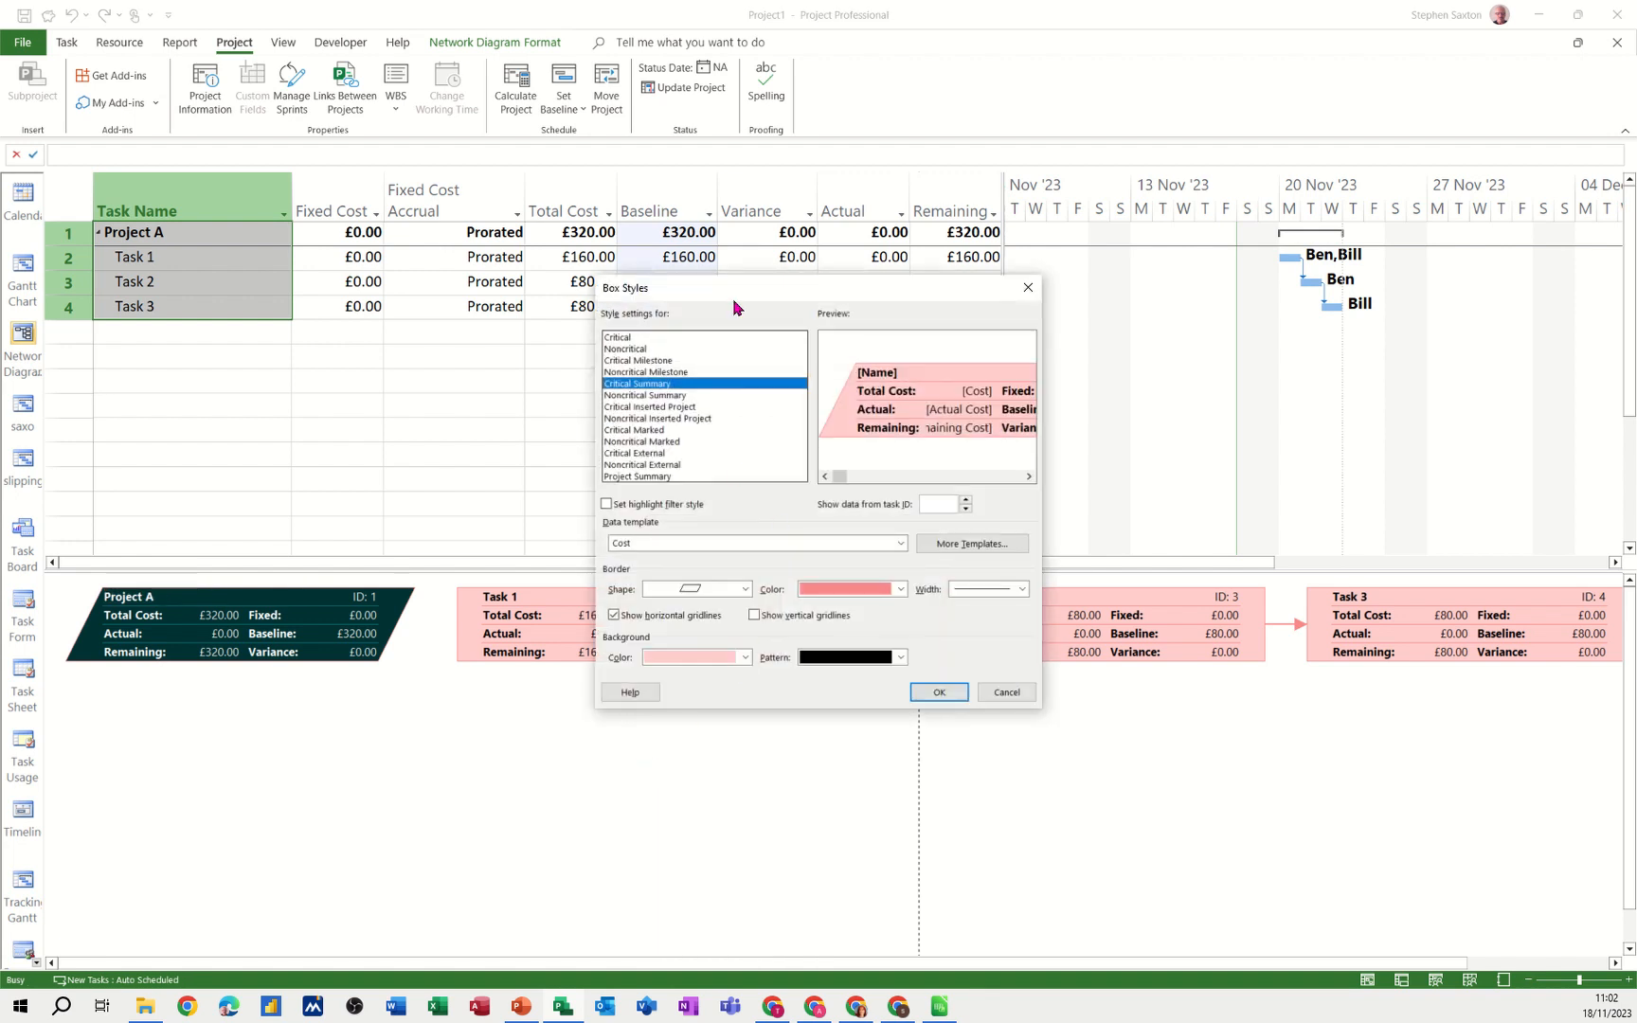
{"action": "left_click_drag", "start_coordinate": [733, 286], "coordinate": [548, 236]}
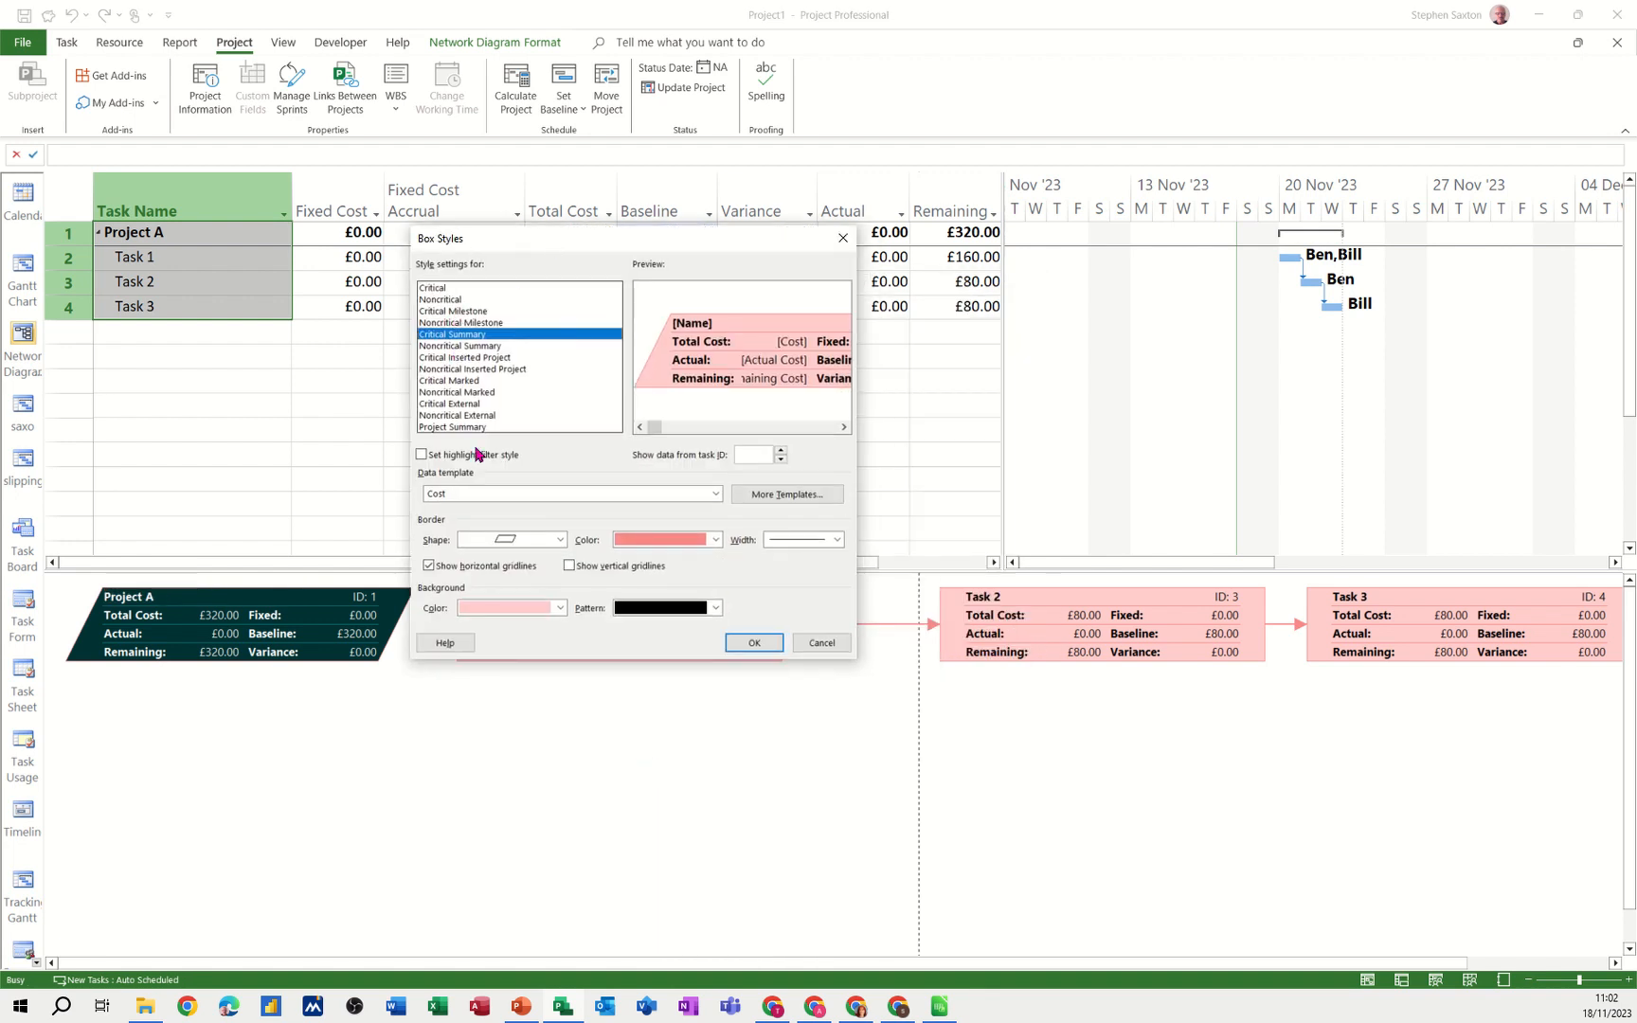
{"action": "left_click", "coordinate": [767, 500]}
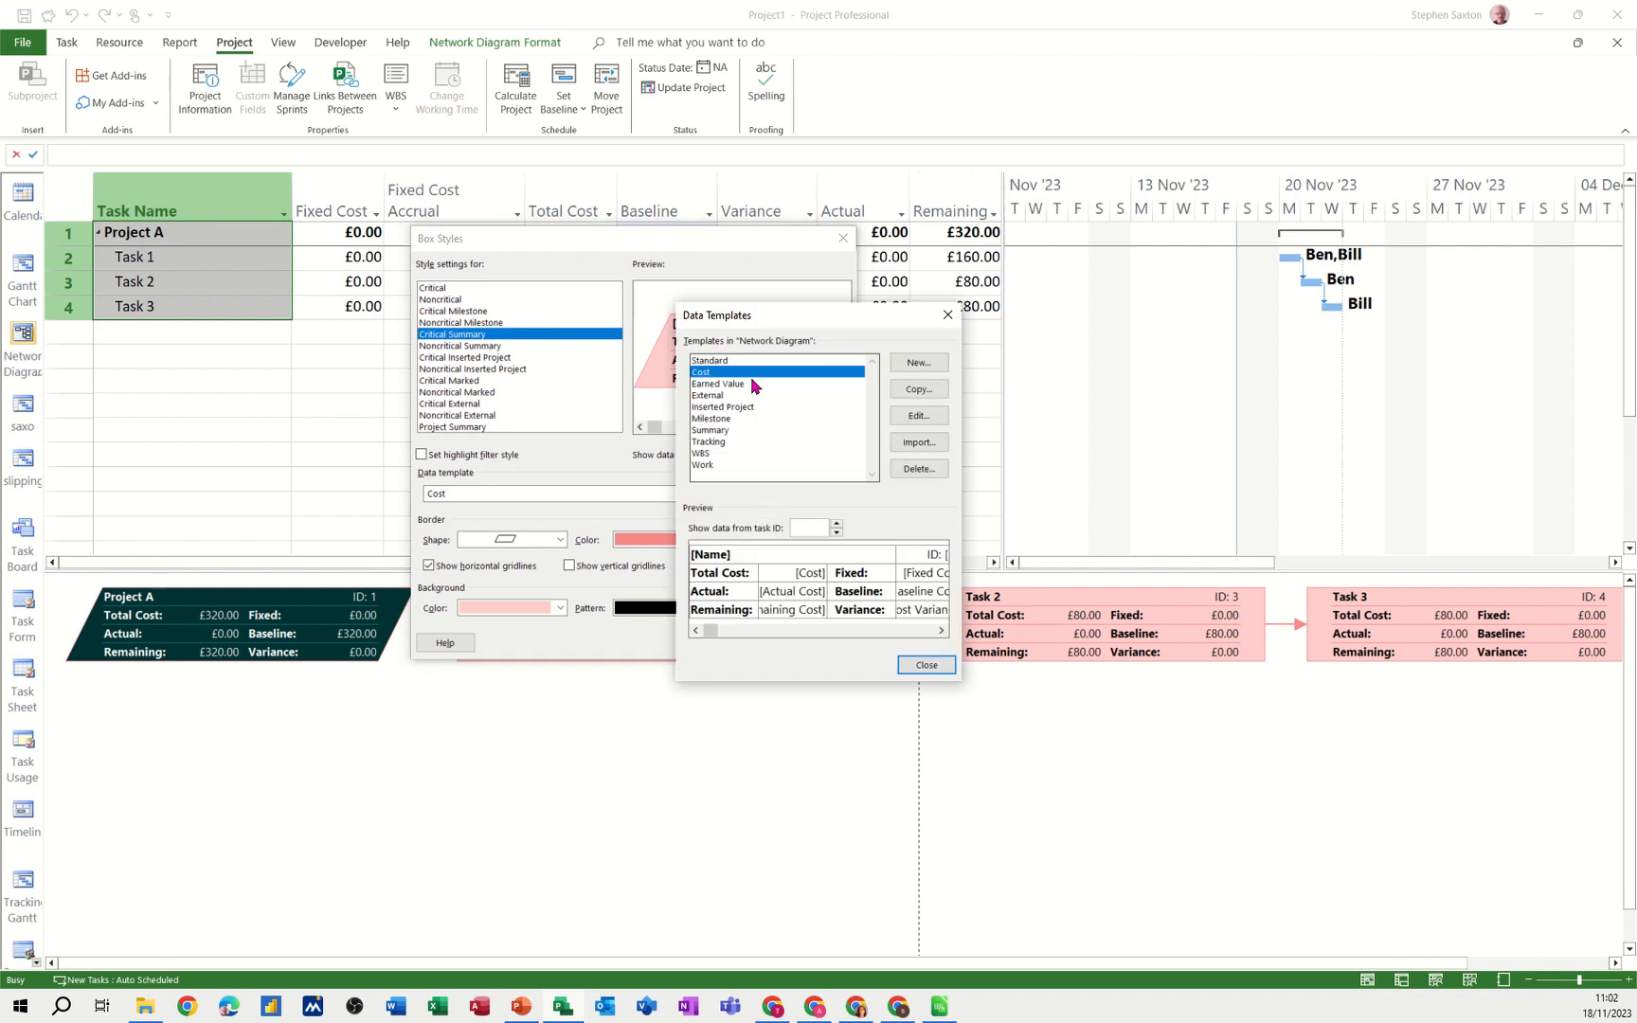
{"action": "left_click", "coordinate": [910, 364]}
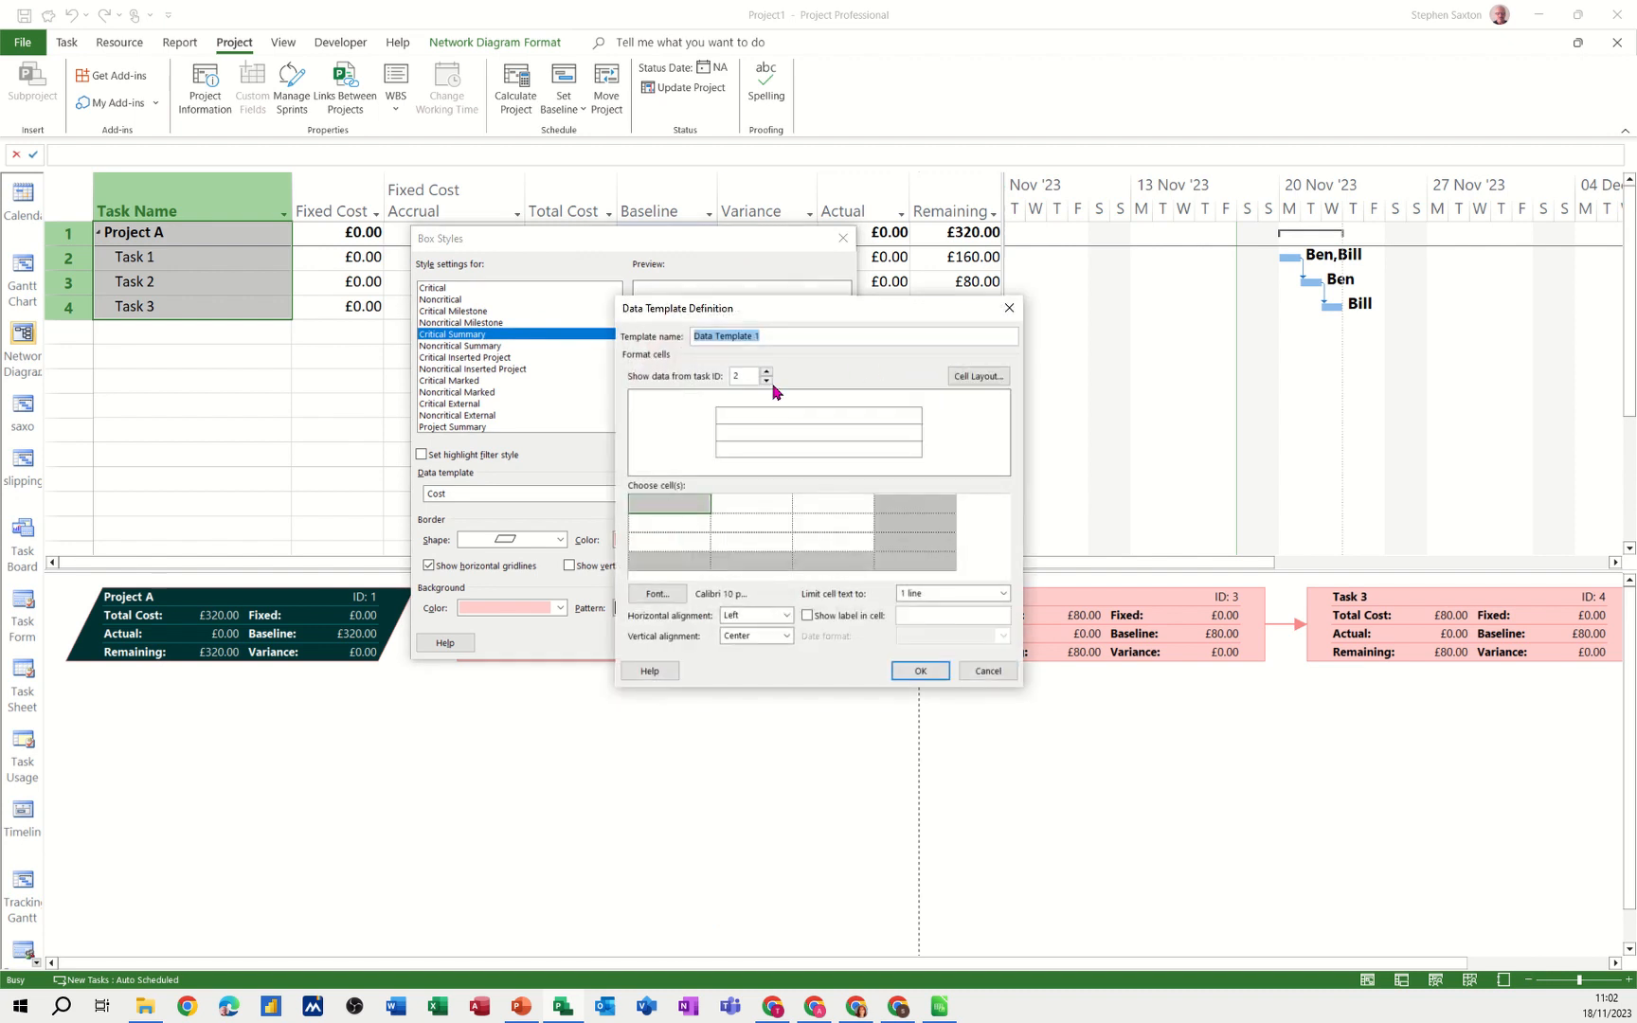
{"action": "type", "text": "Steve"}
Fill the first column of the data template's cells with ID, Name and % Complete.
{"action": "left_click", "coordinate": [674, 500]}
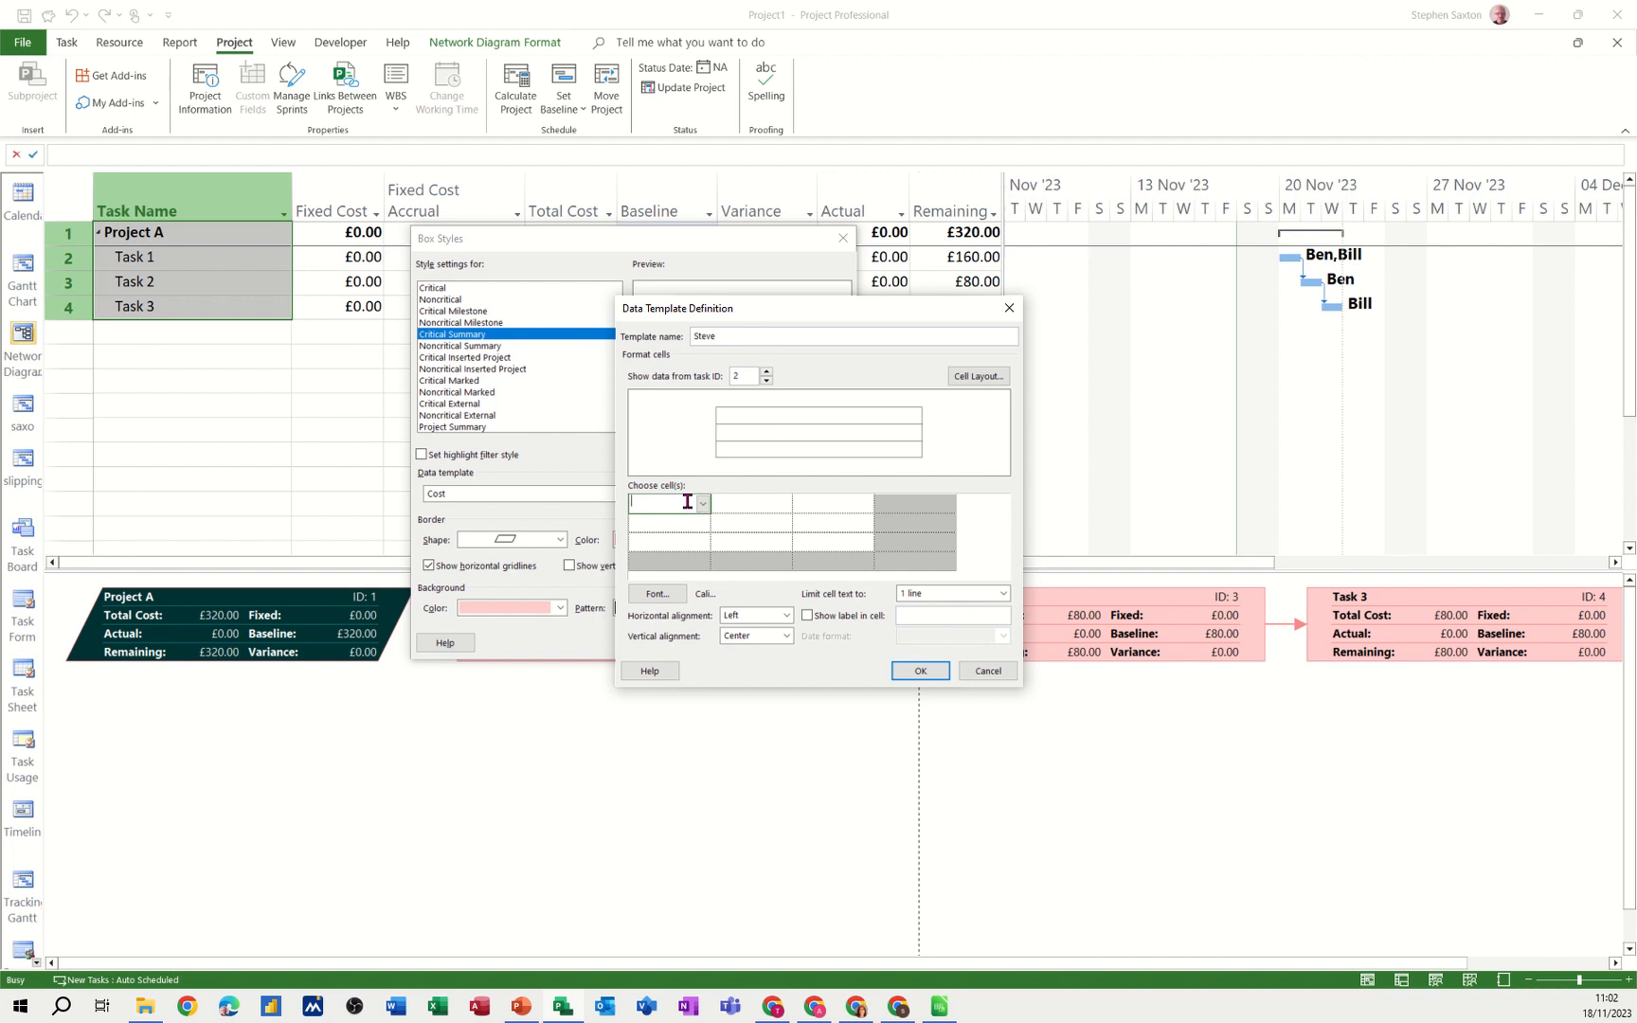
{"action": "type", "text": "i"}
{"action": "left_click", "coordinate": [681, 528]}
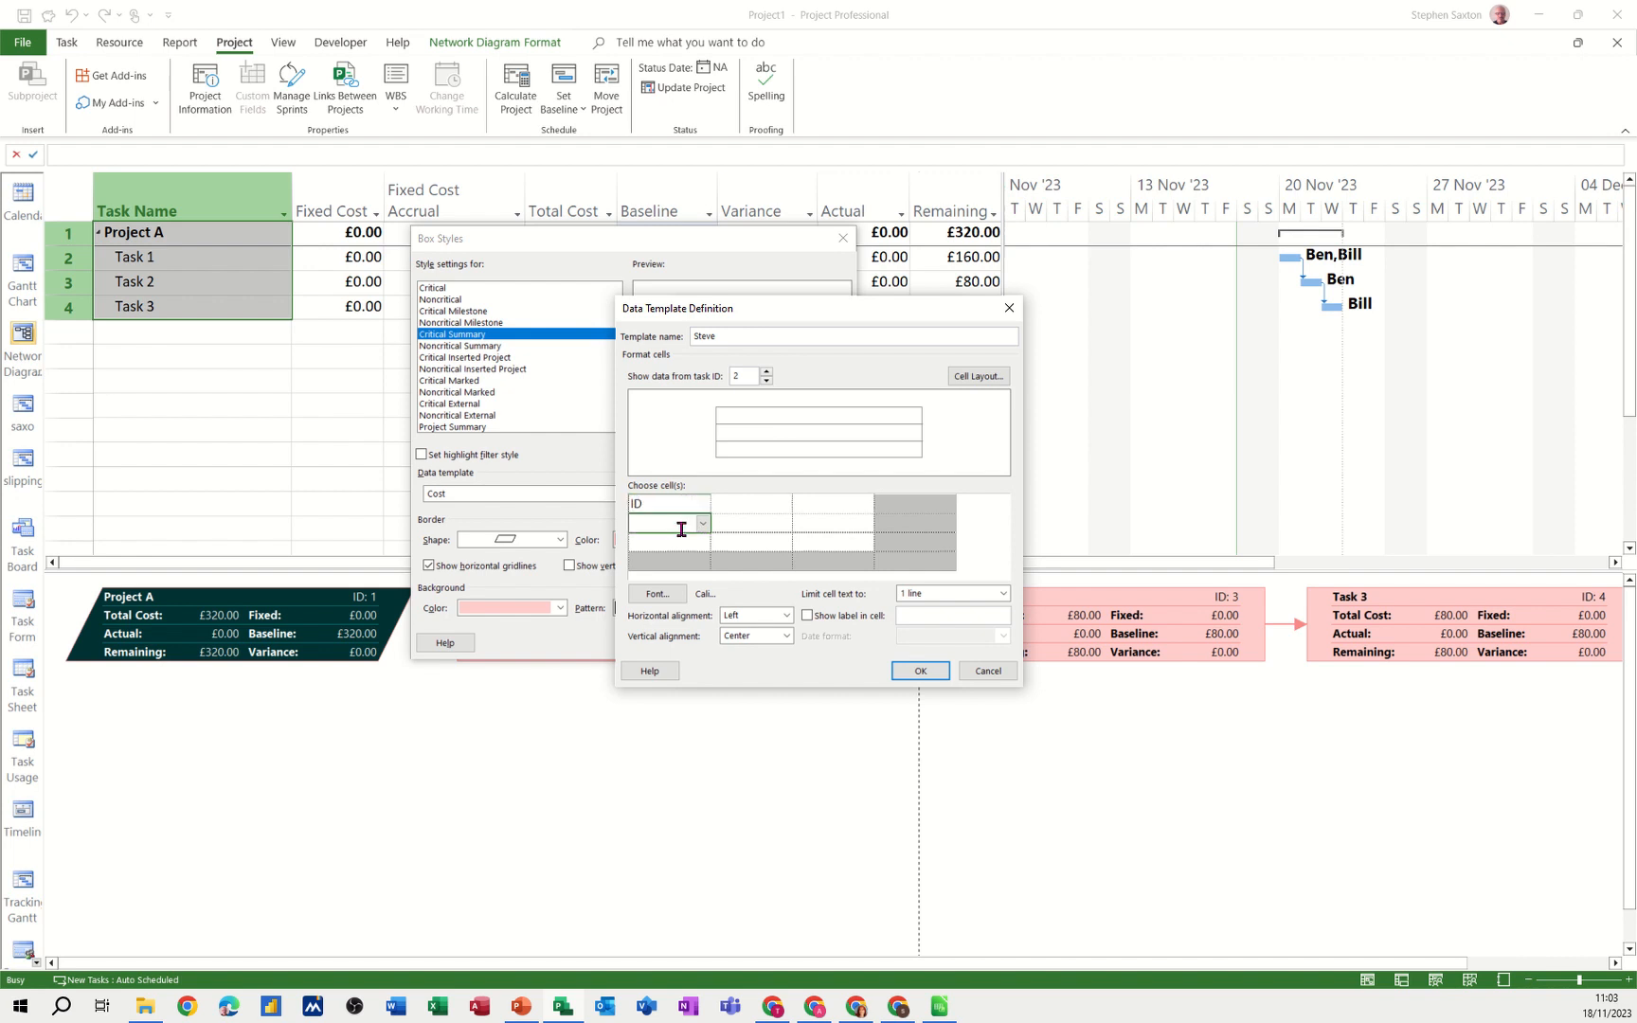
{"action": "type", "text": "name"}
{"action": "left_click", "coordinate": [676, 541]}
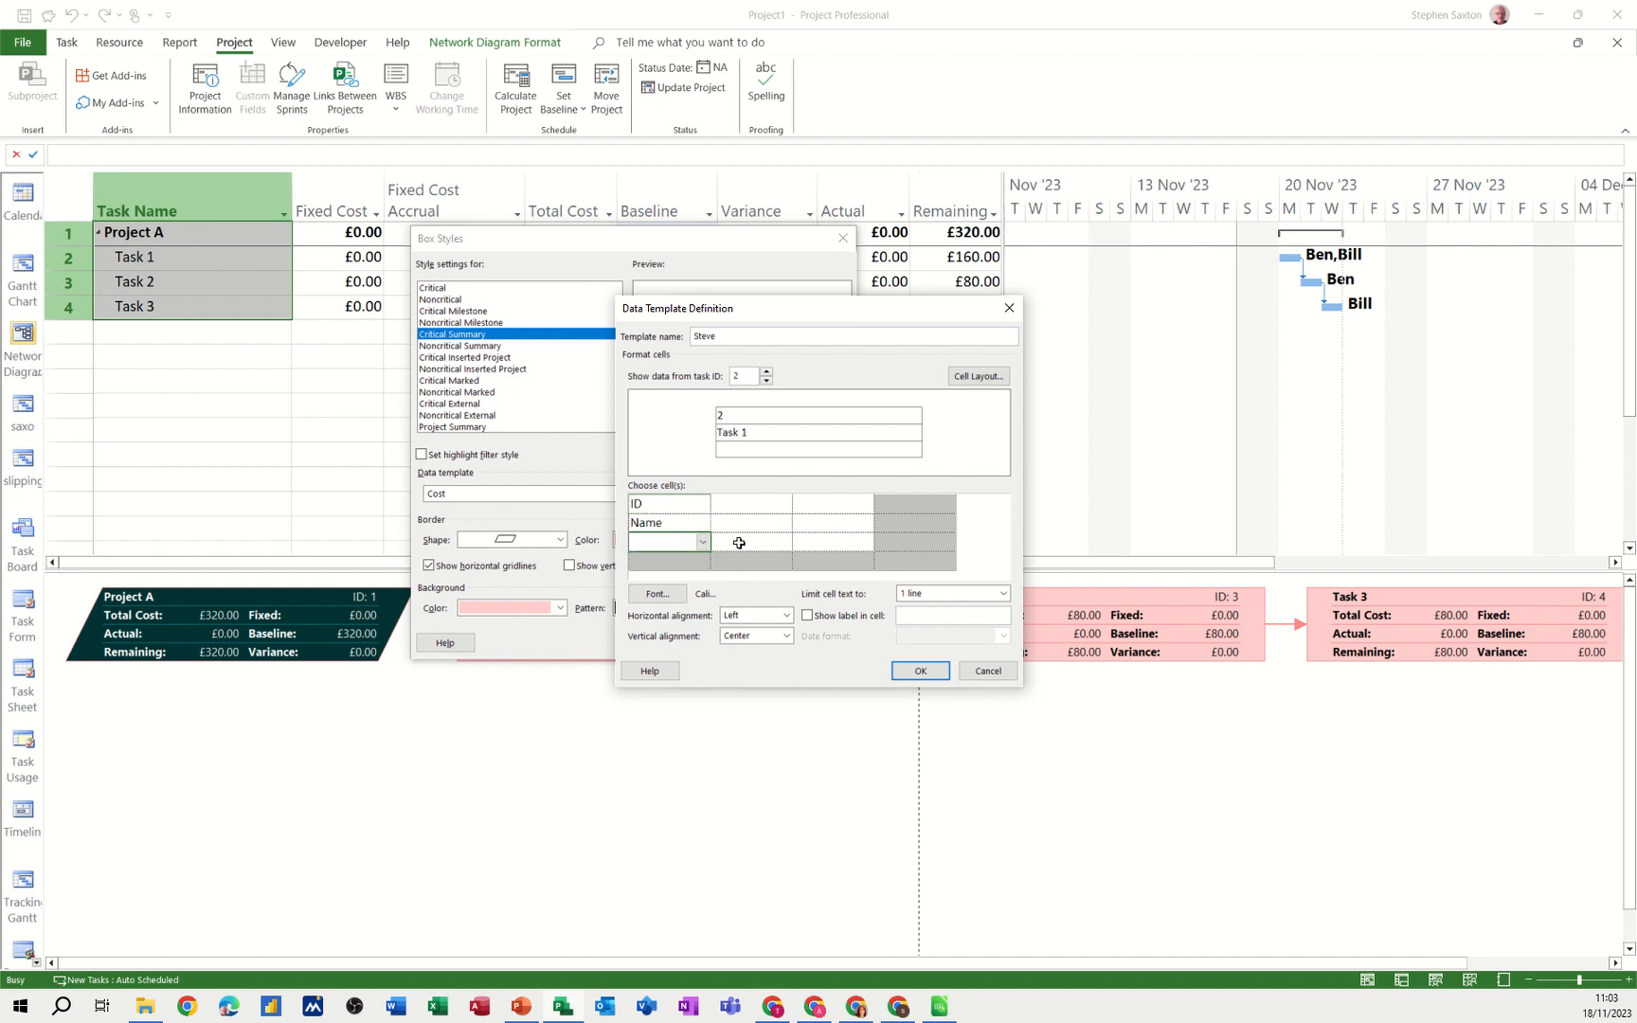
{"action": "type", "text": "% Complete"}
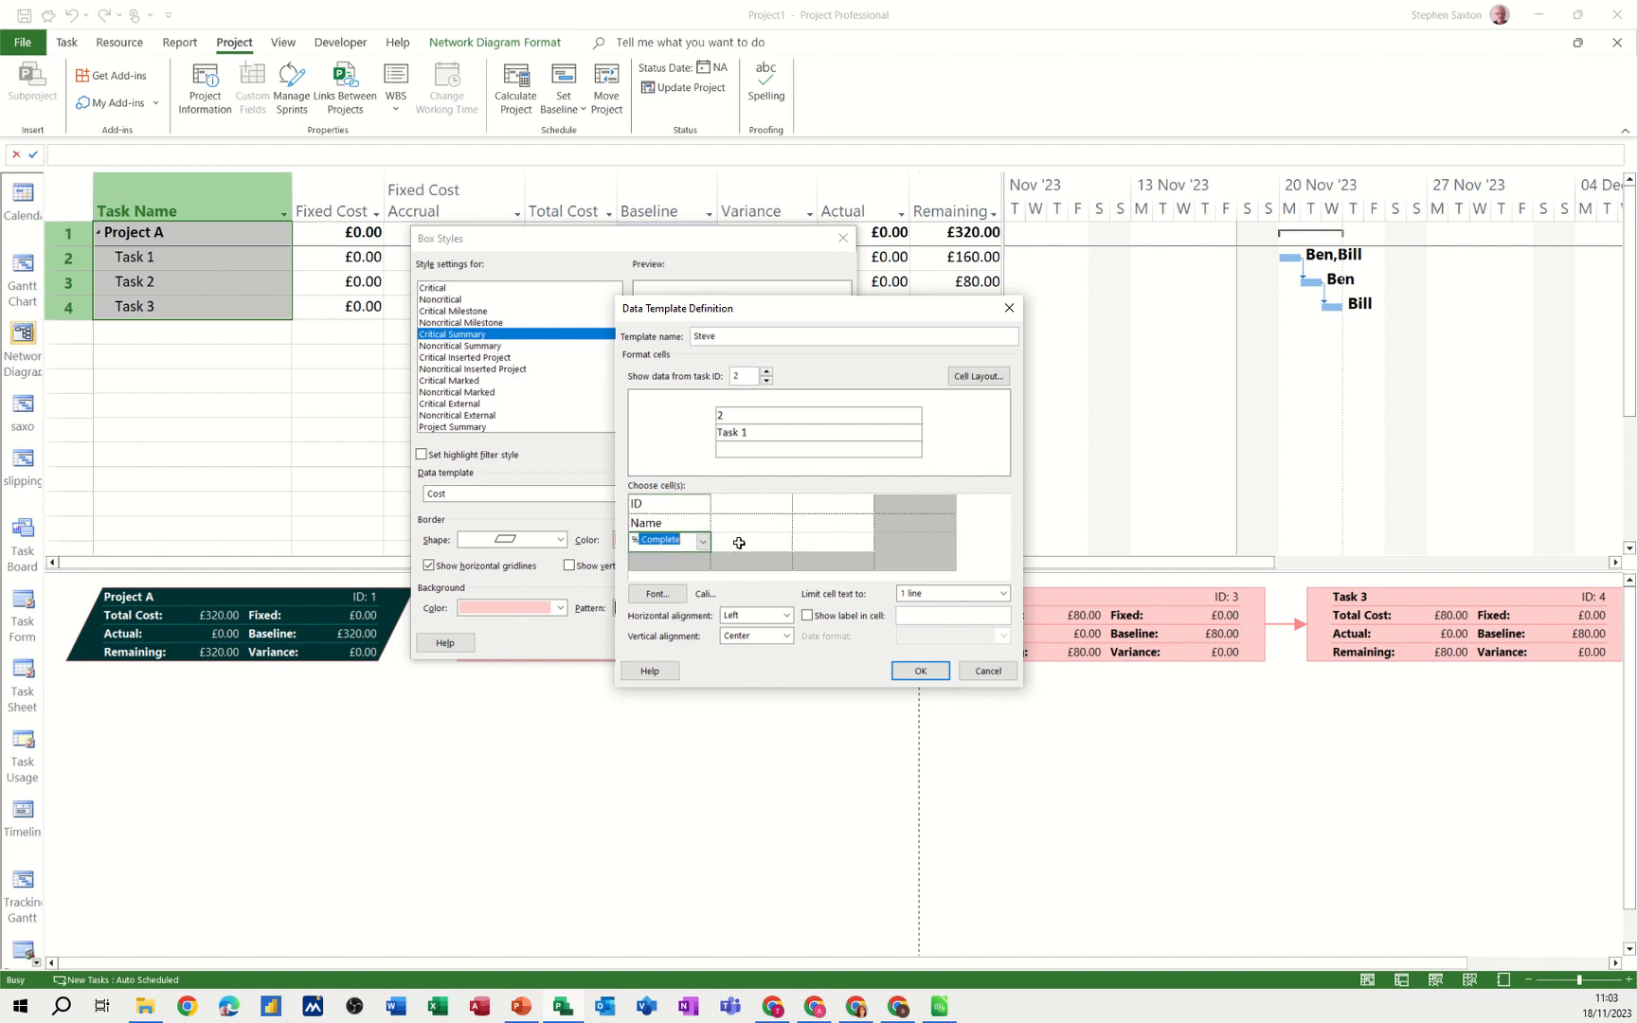
Fill the second column of the data template's cells with Duration, Start and Finish.
{"action": "left_click", "coordinate": [761, 504]}
{"action": "type", "text": "d"}
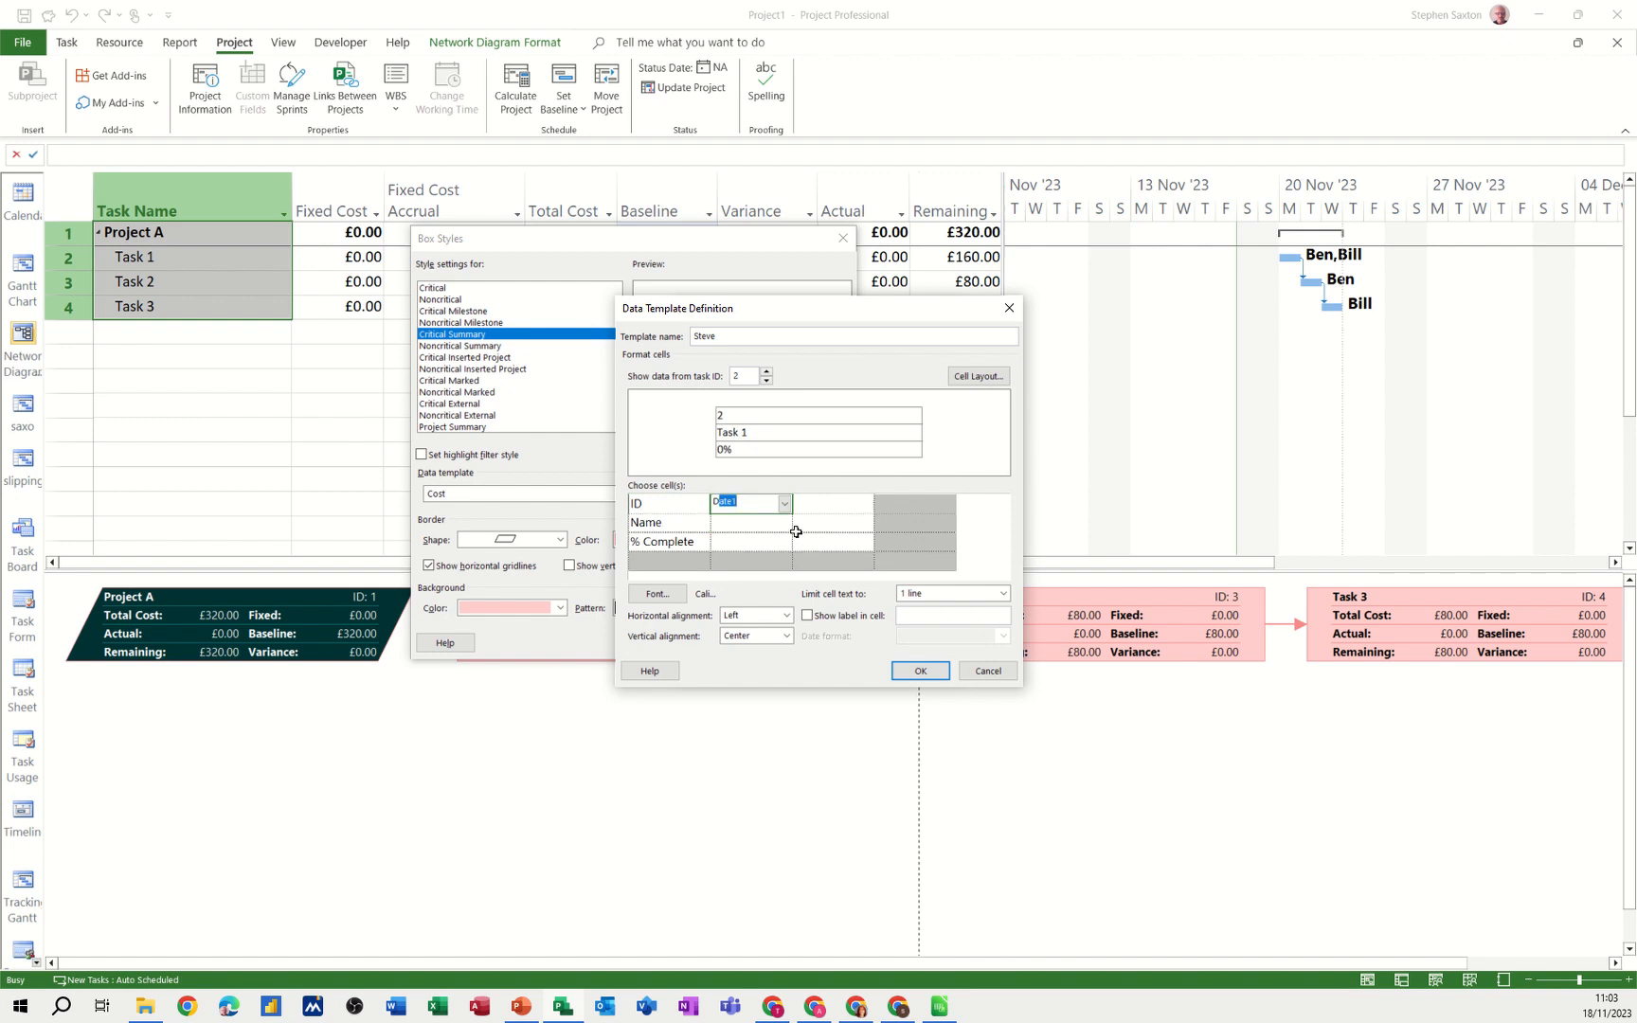
{"action": "type", "text": "uration"}
{"action": "left_click", "coordinate": [757, 527]}
{"action": "type", "text": "Start"}
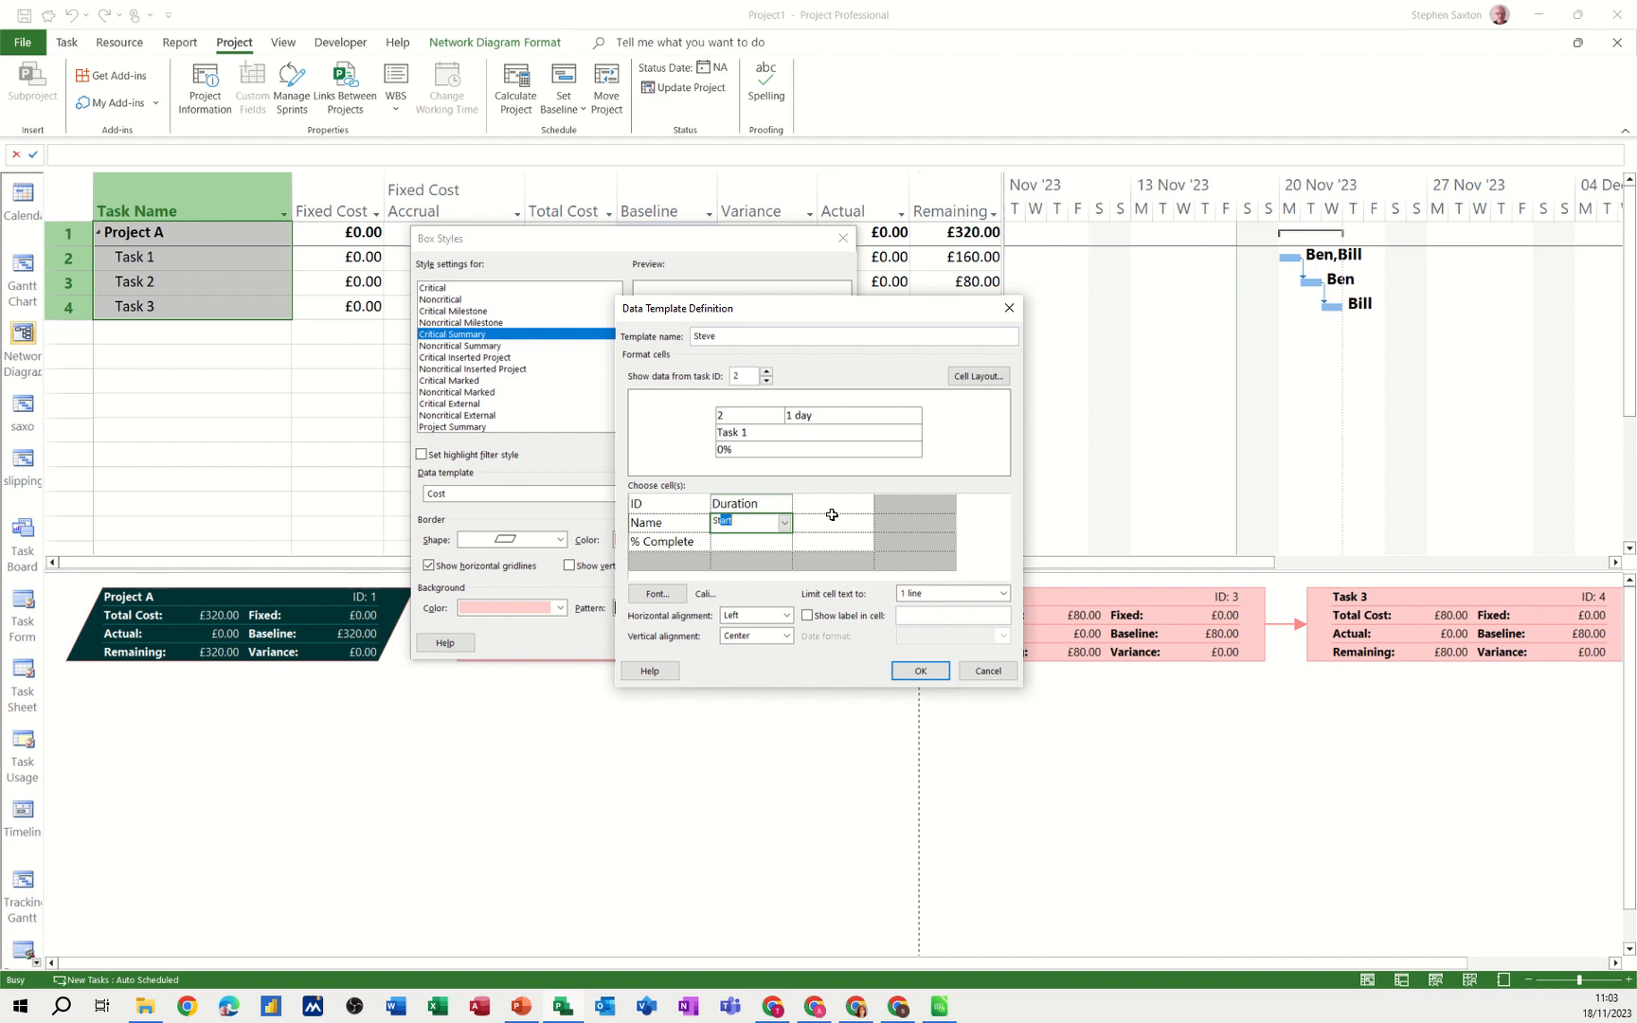
{"action": "left_click", "coordinate": [755, 542]}
{"action": "type", "text": "F"}
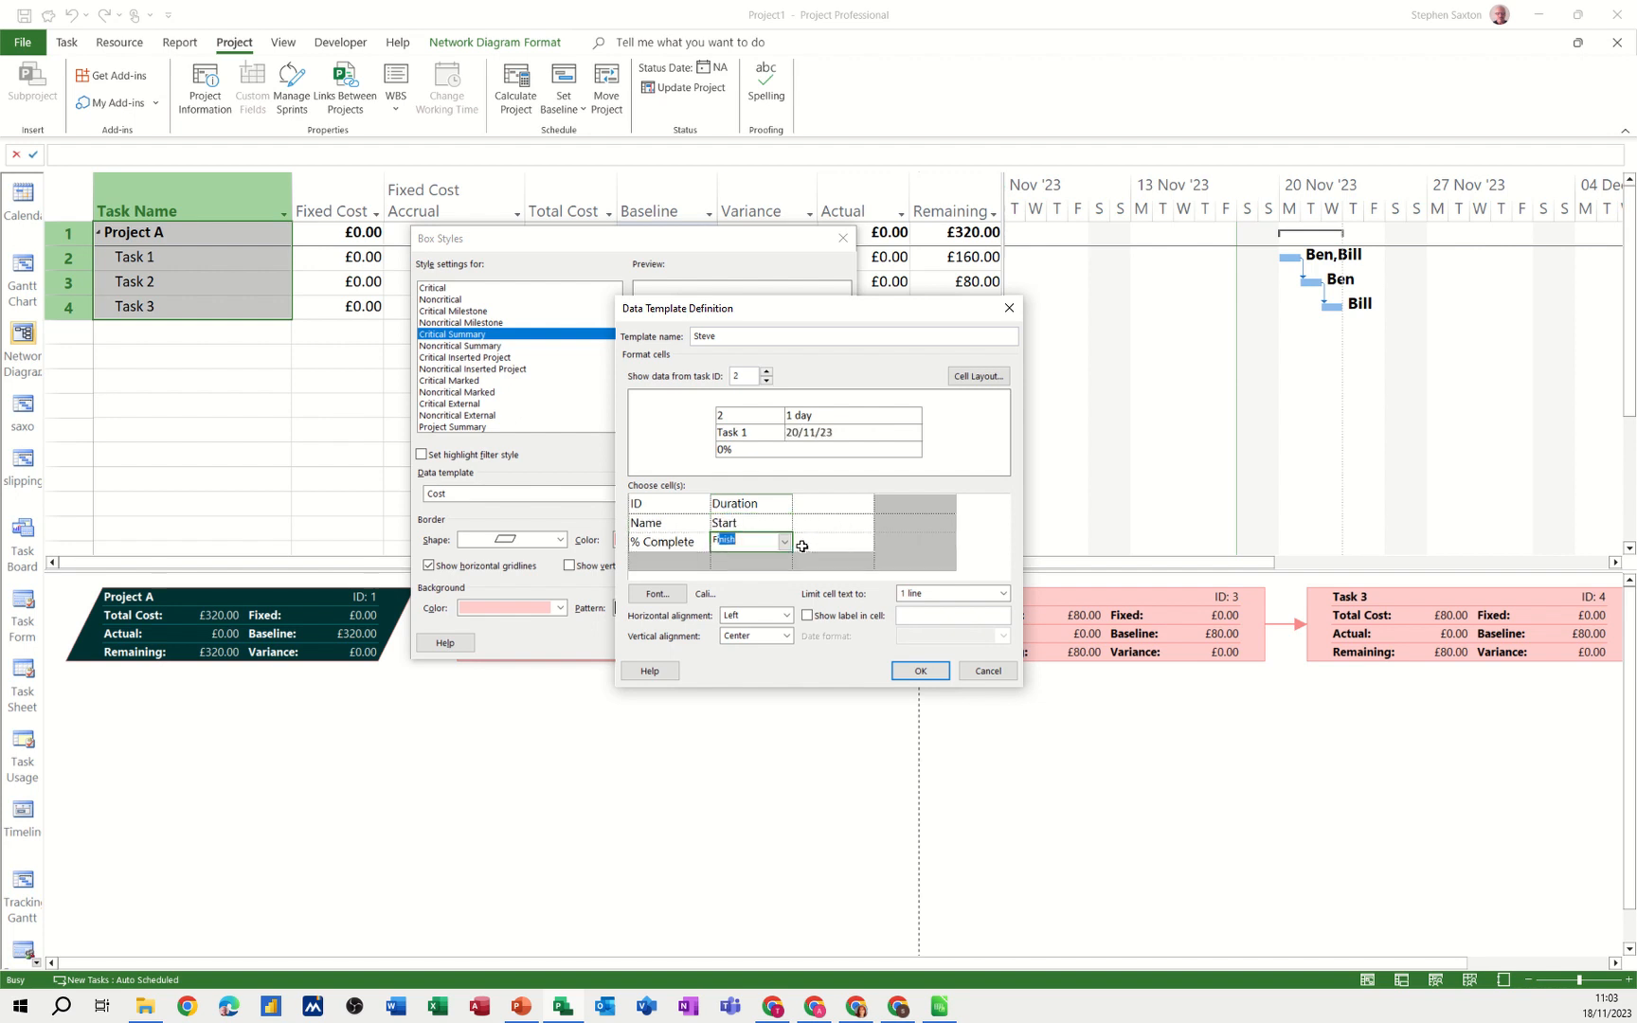
{"action": "type", "text": "in"}
{"action": "left_click", "coordinate": [801, 546]}
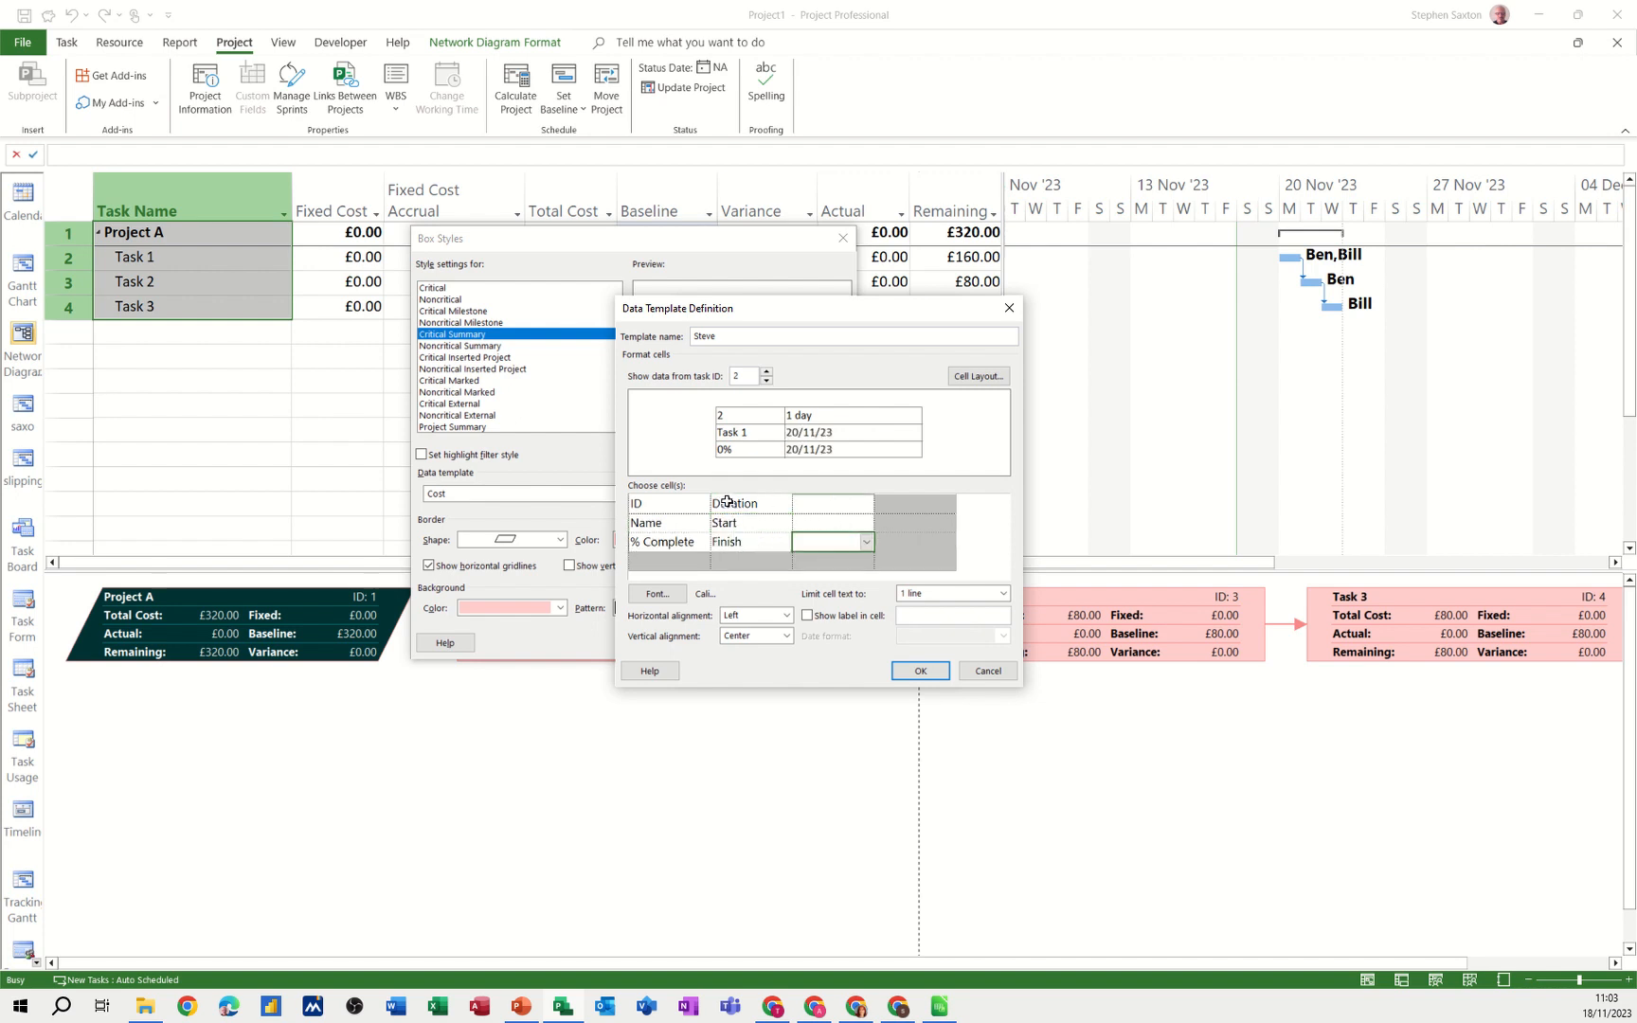
Put Actual Cost in the first cell of the template's third column and save the data template.
{"action": "left_click", "coordinate": [802, 504]}
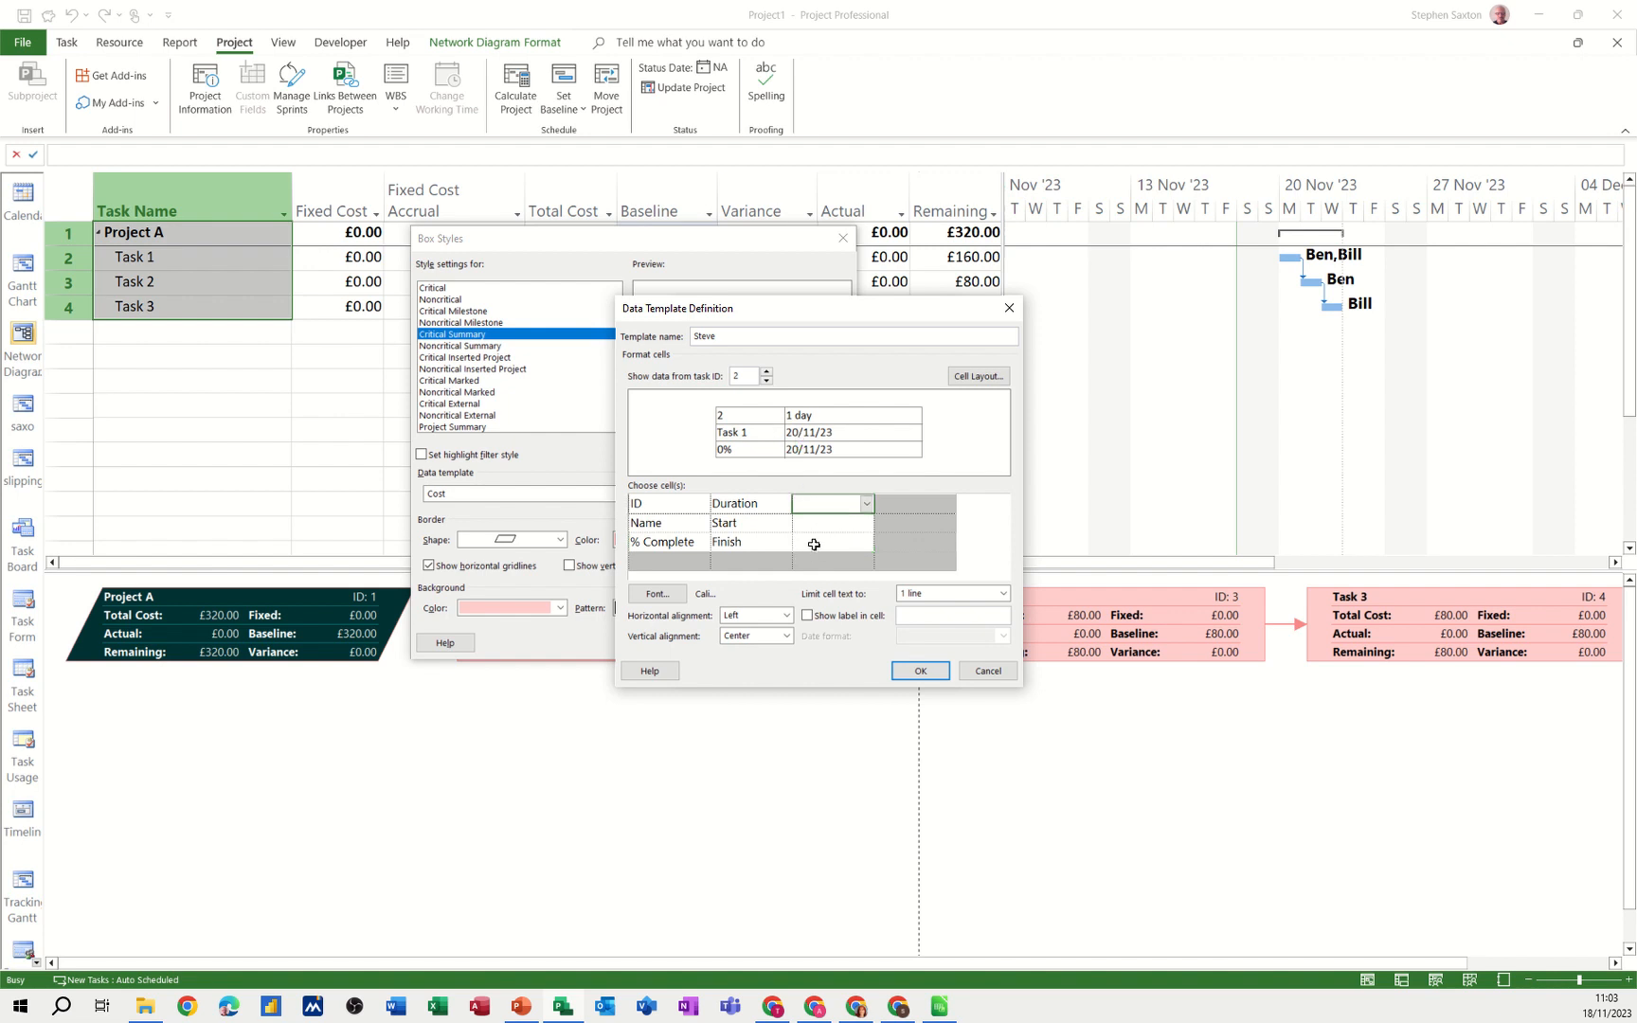
{"action": "type", "text": "Actual Cost"}
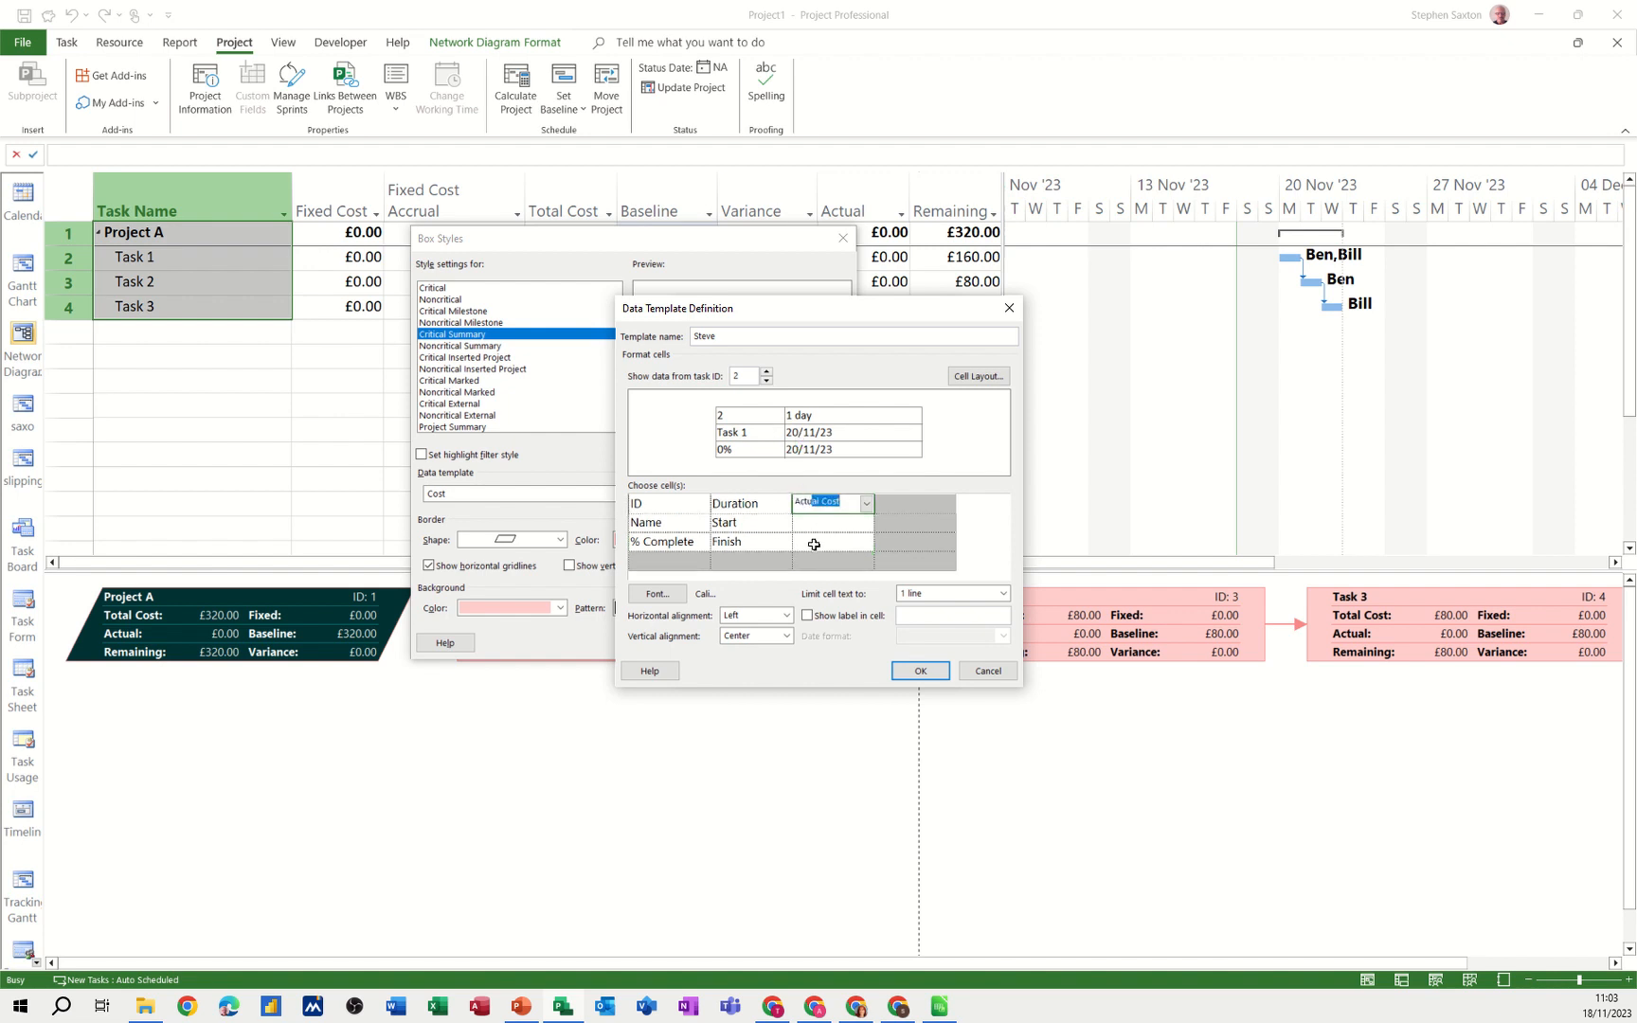
{"action": "key", "text": "Return"}
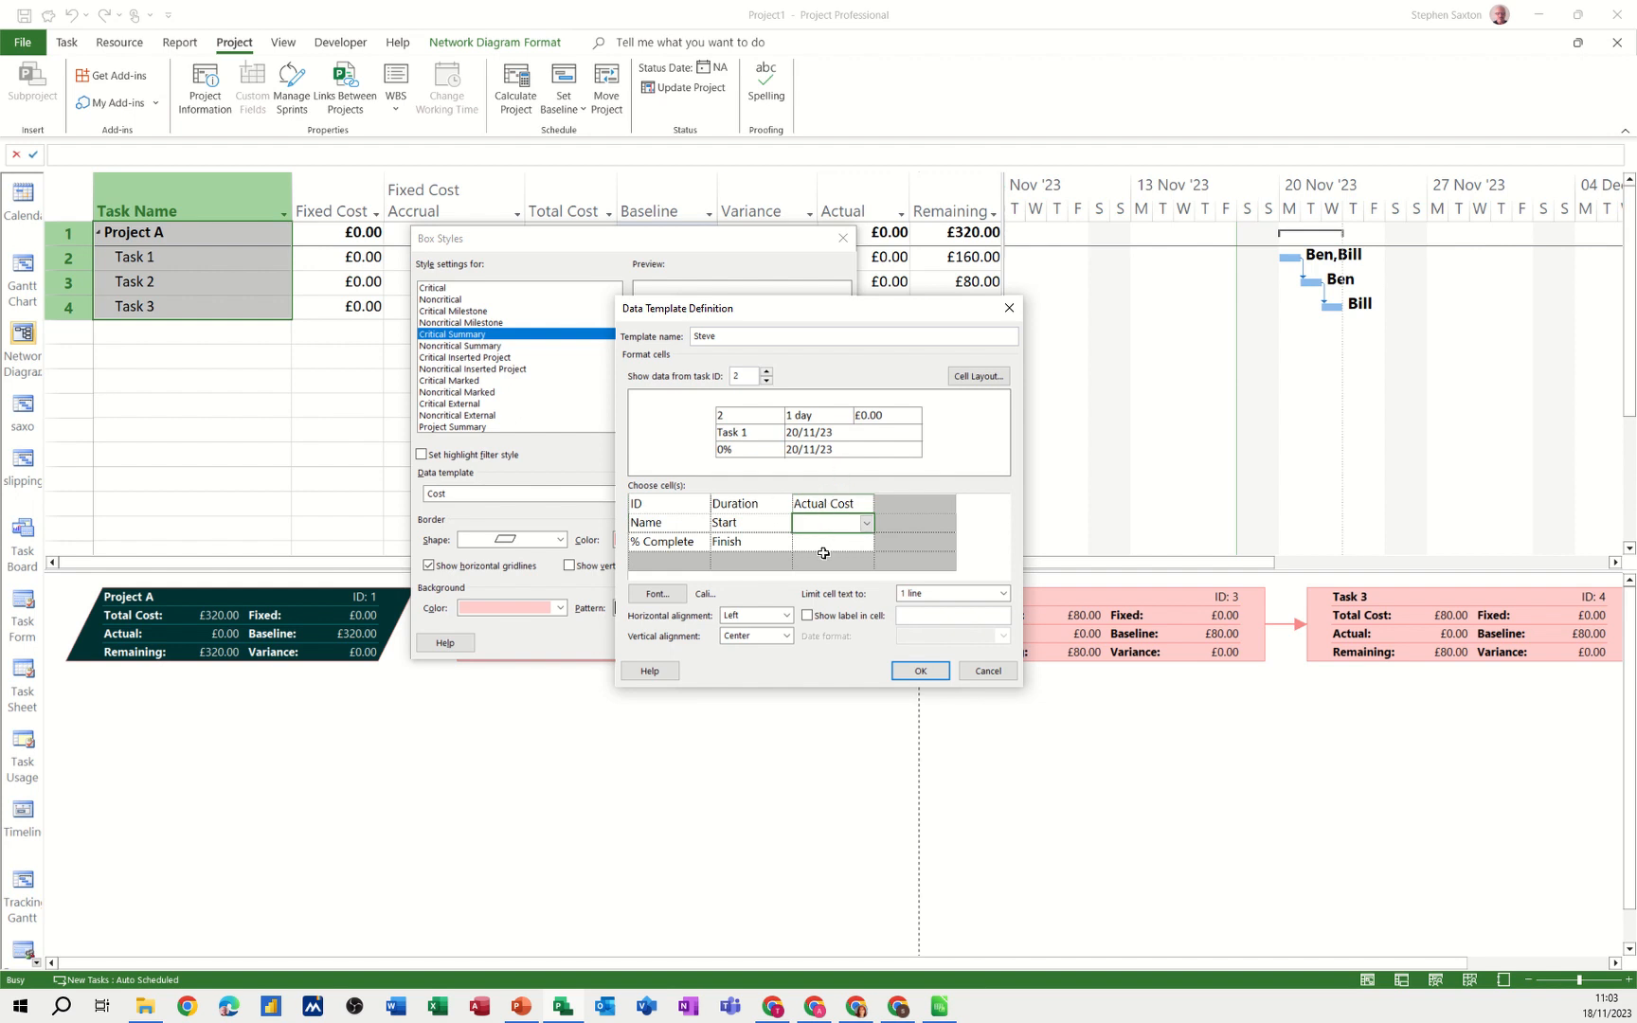
{"action": "left_click", "coordinate": [917, 672]}
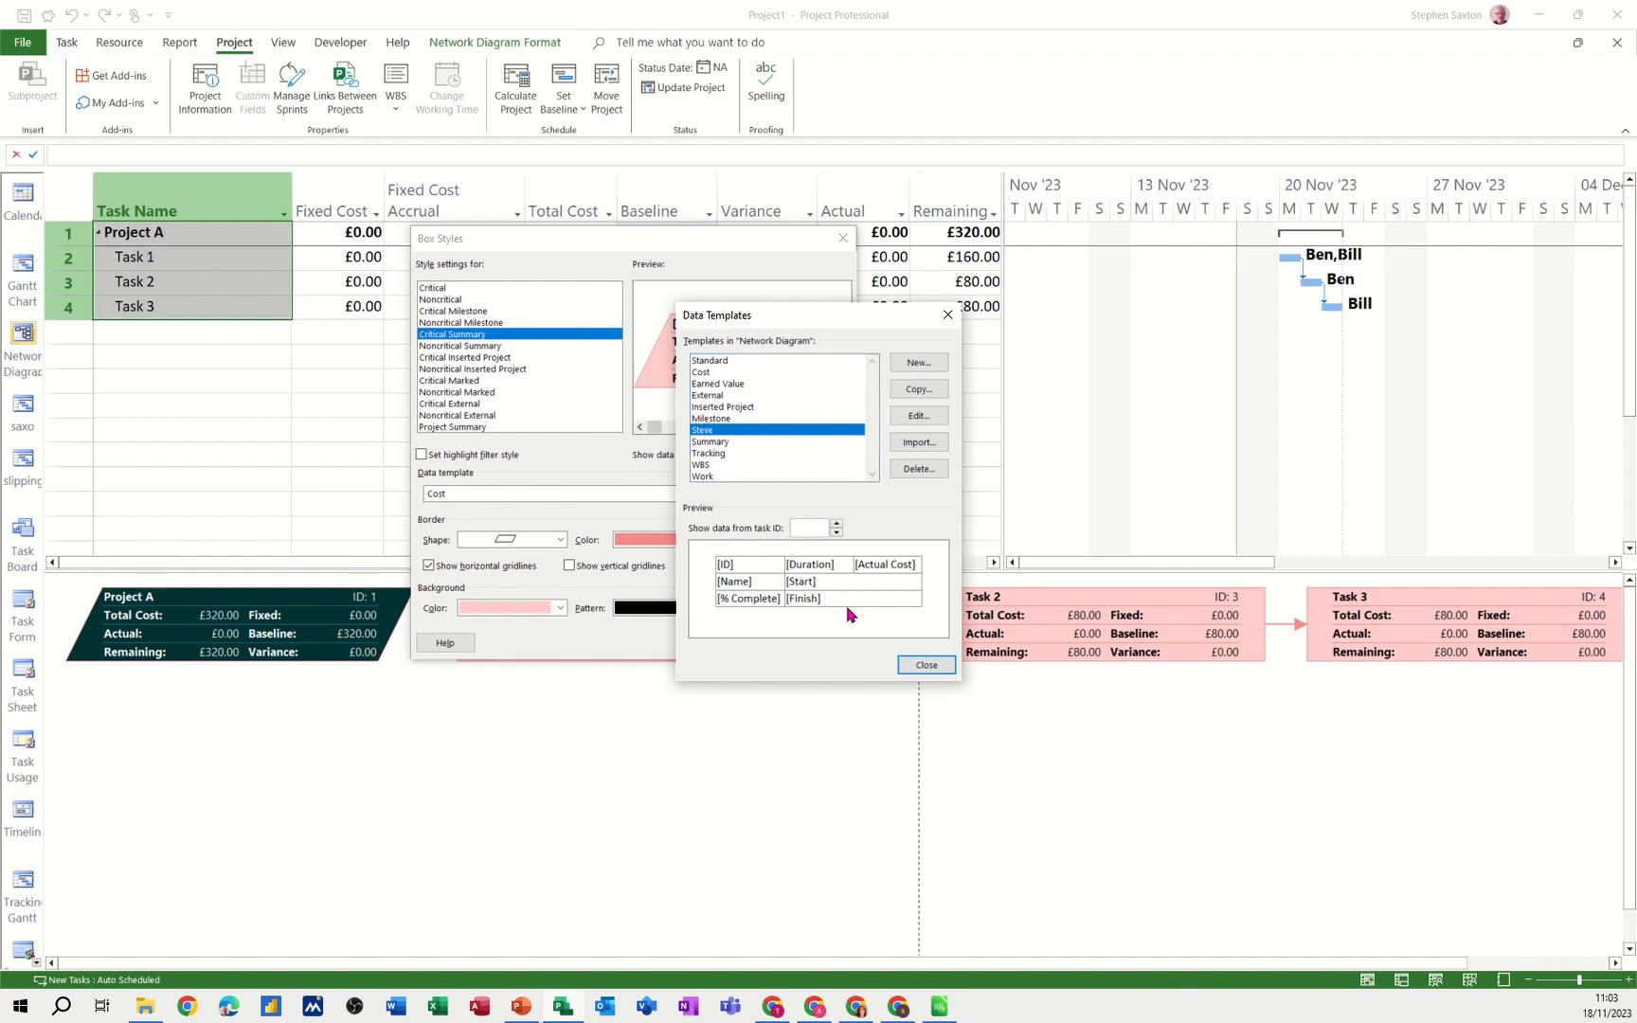
{"action": "left_click", "coordinate": [924, 665]}
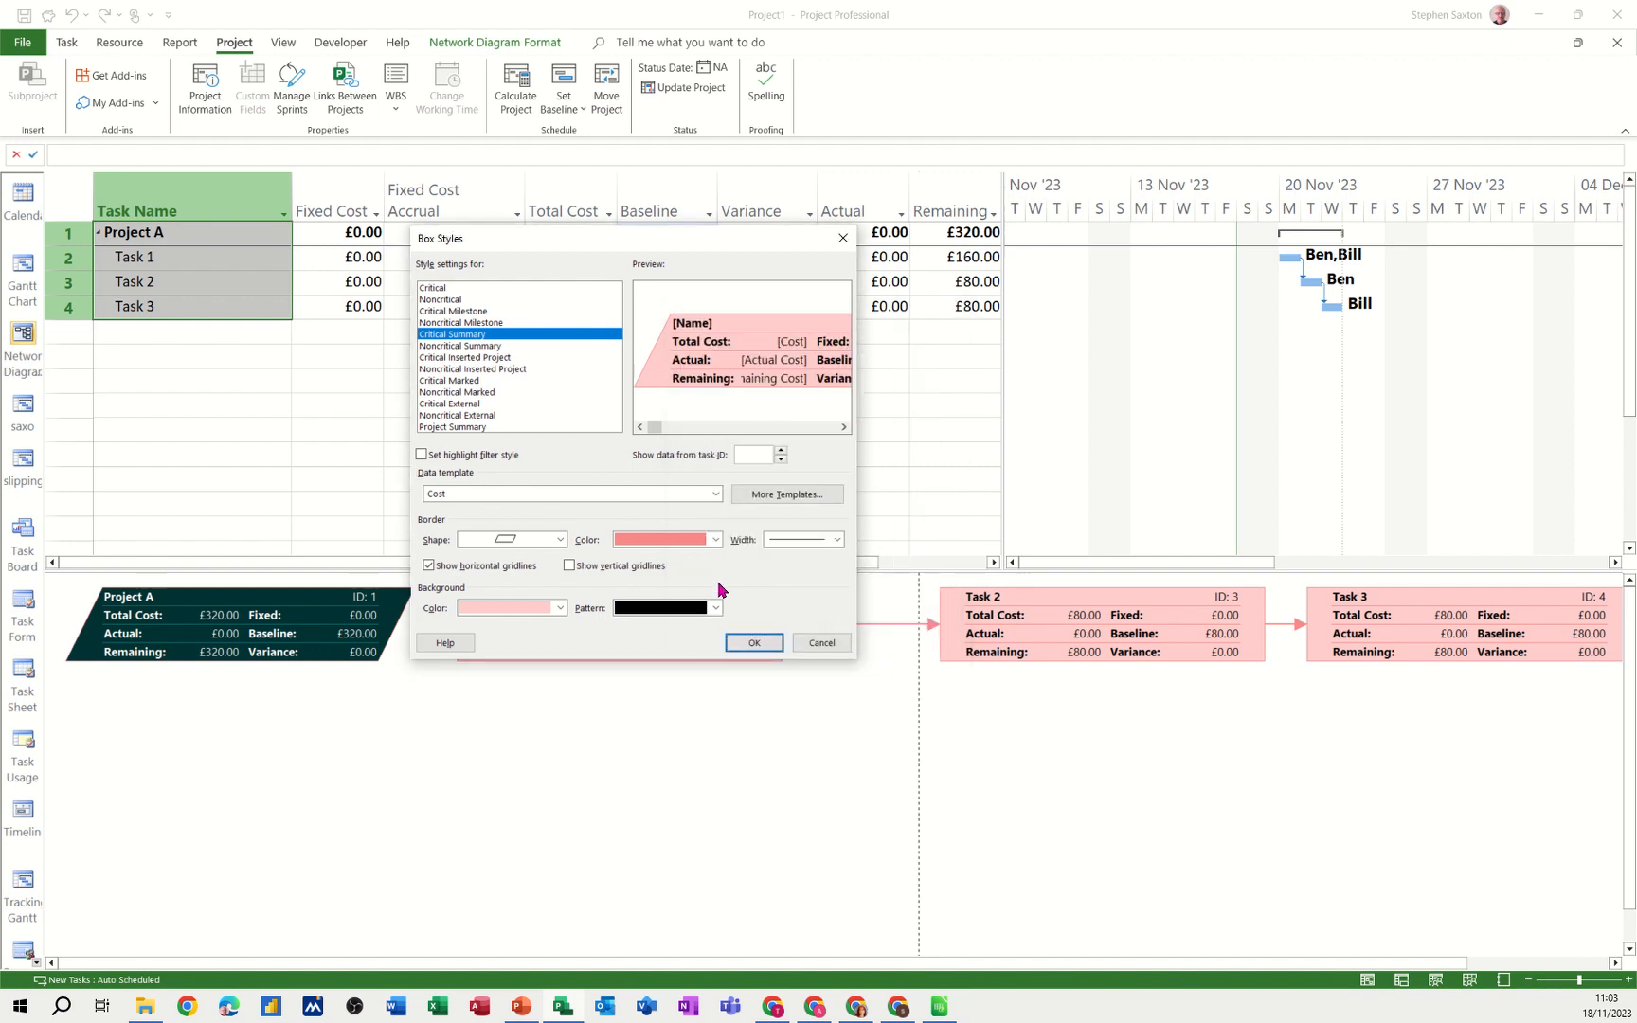
Apply the custom data template to the Critical Summary box style.
{"action": "left_click", "coordinate": [554, 494]}
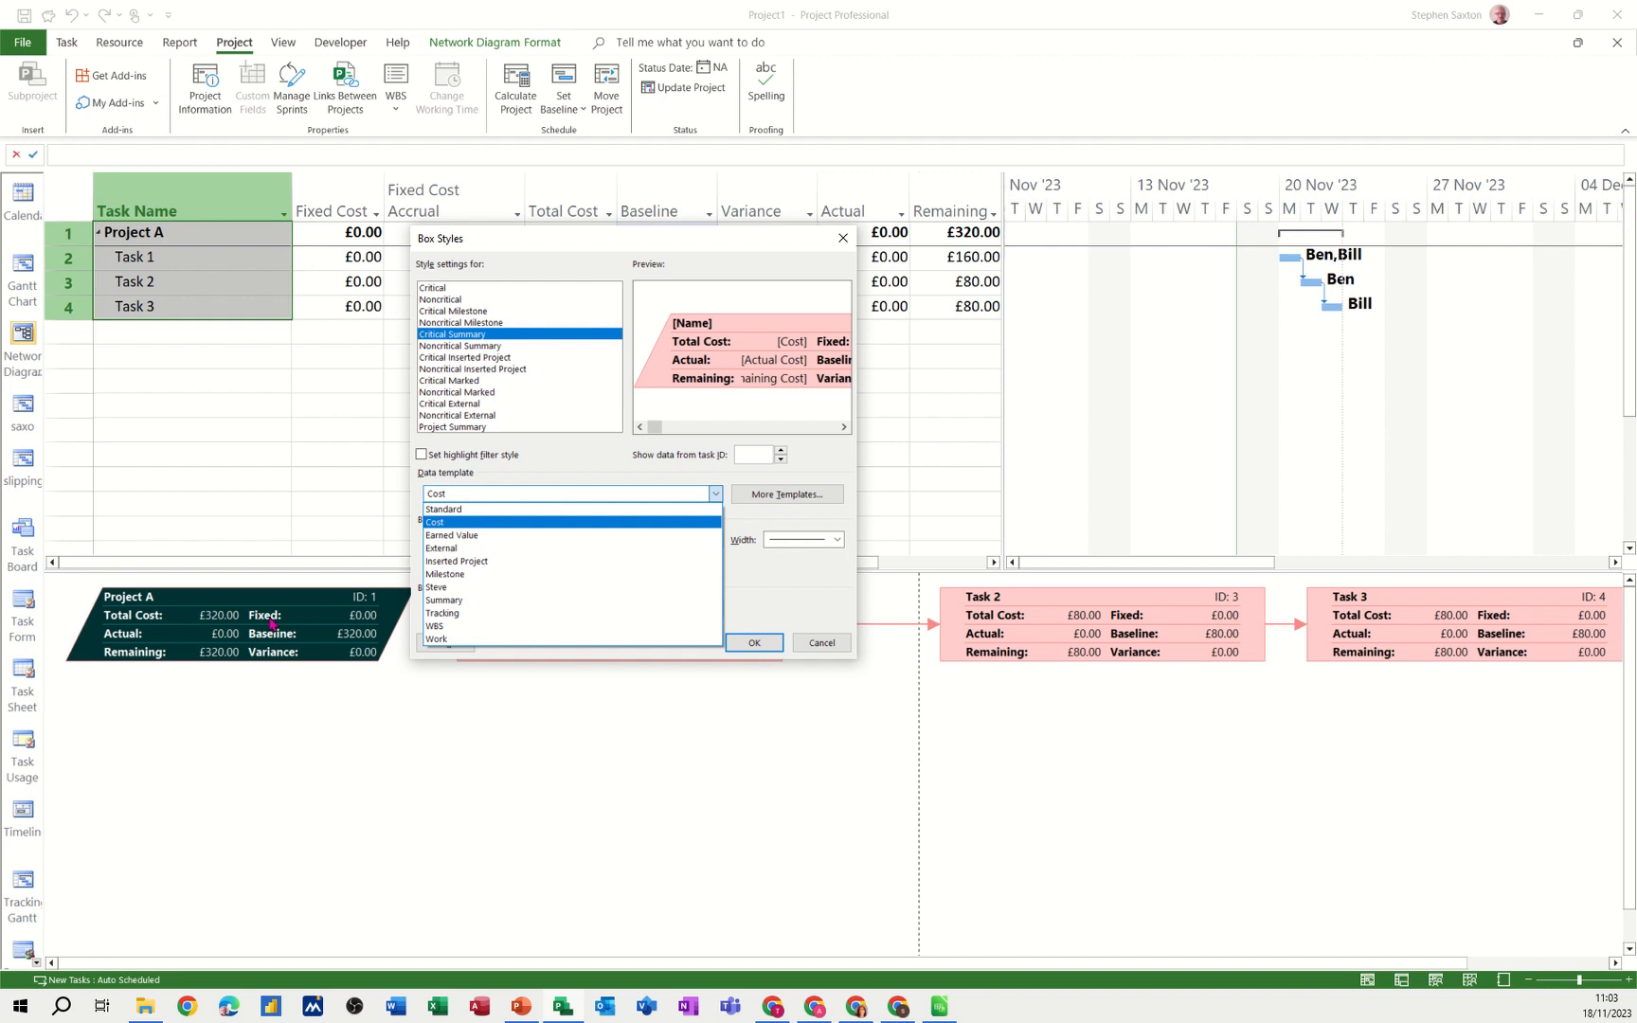
{"action": "left_click", "coordinate": [442, 588]}
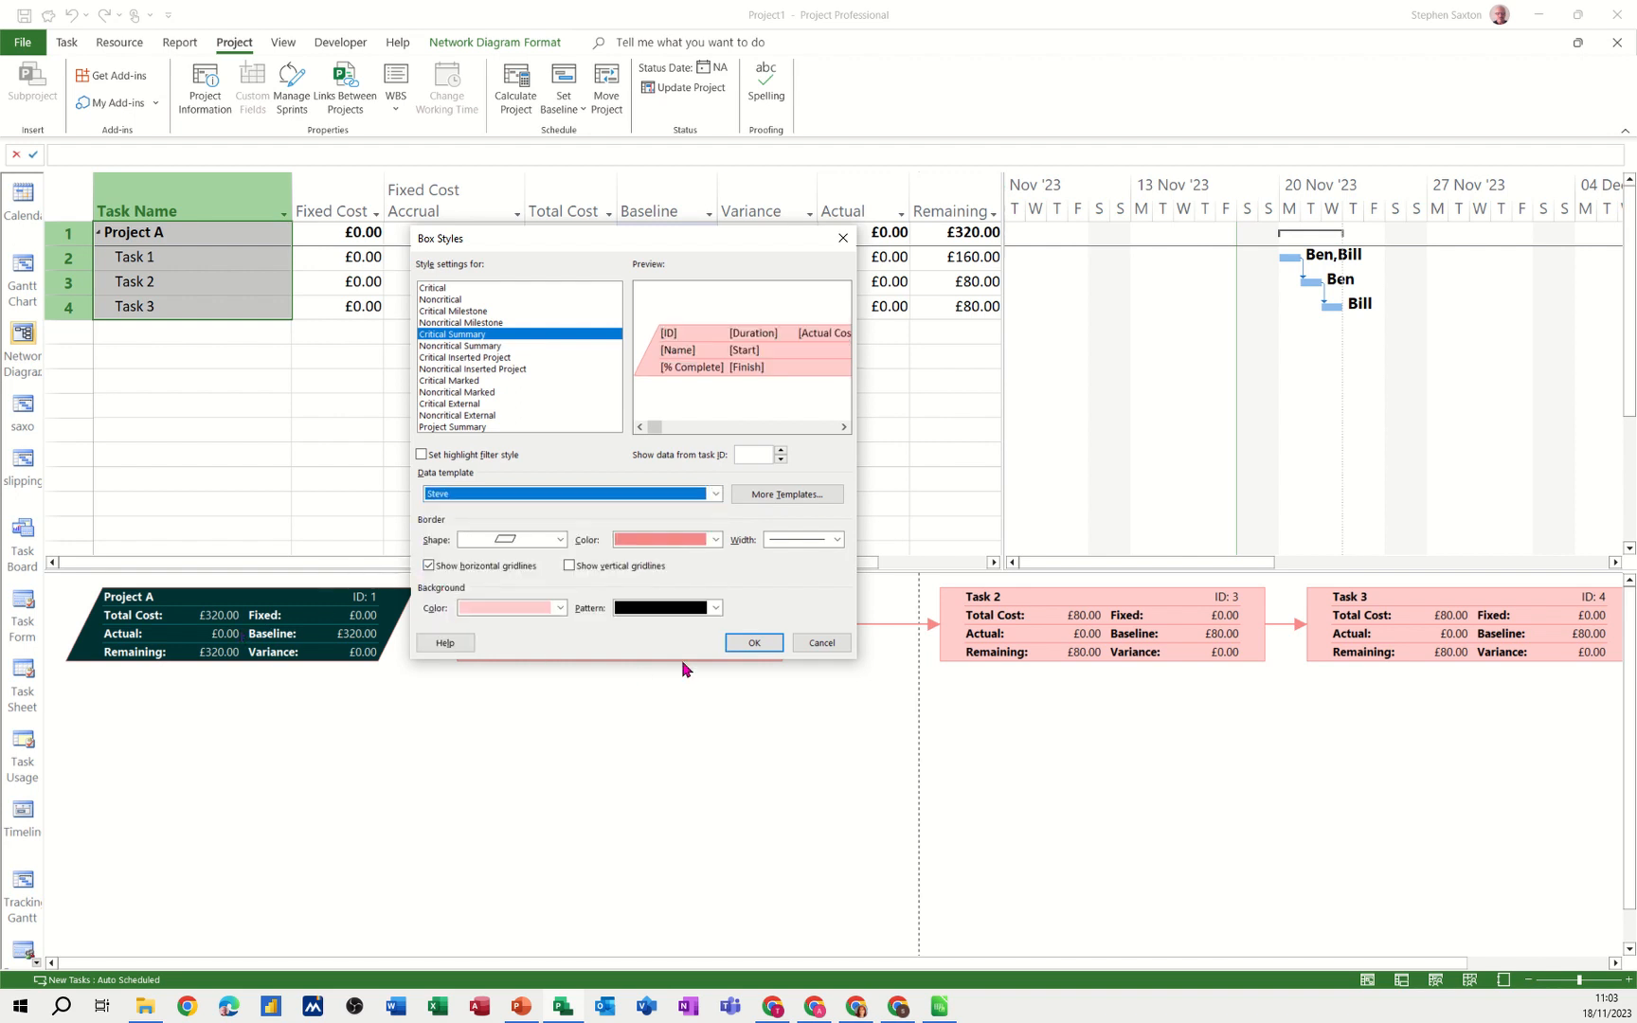
{"action": "left_click", "coordinate": [750, 643]}
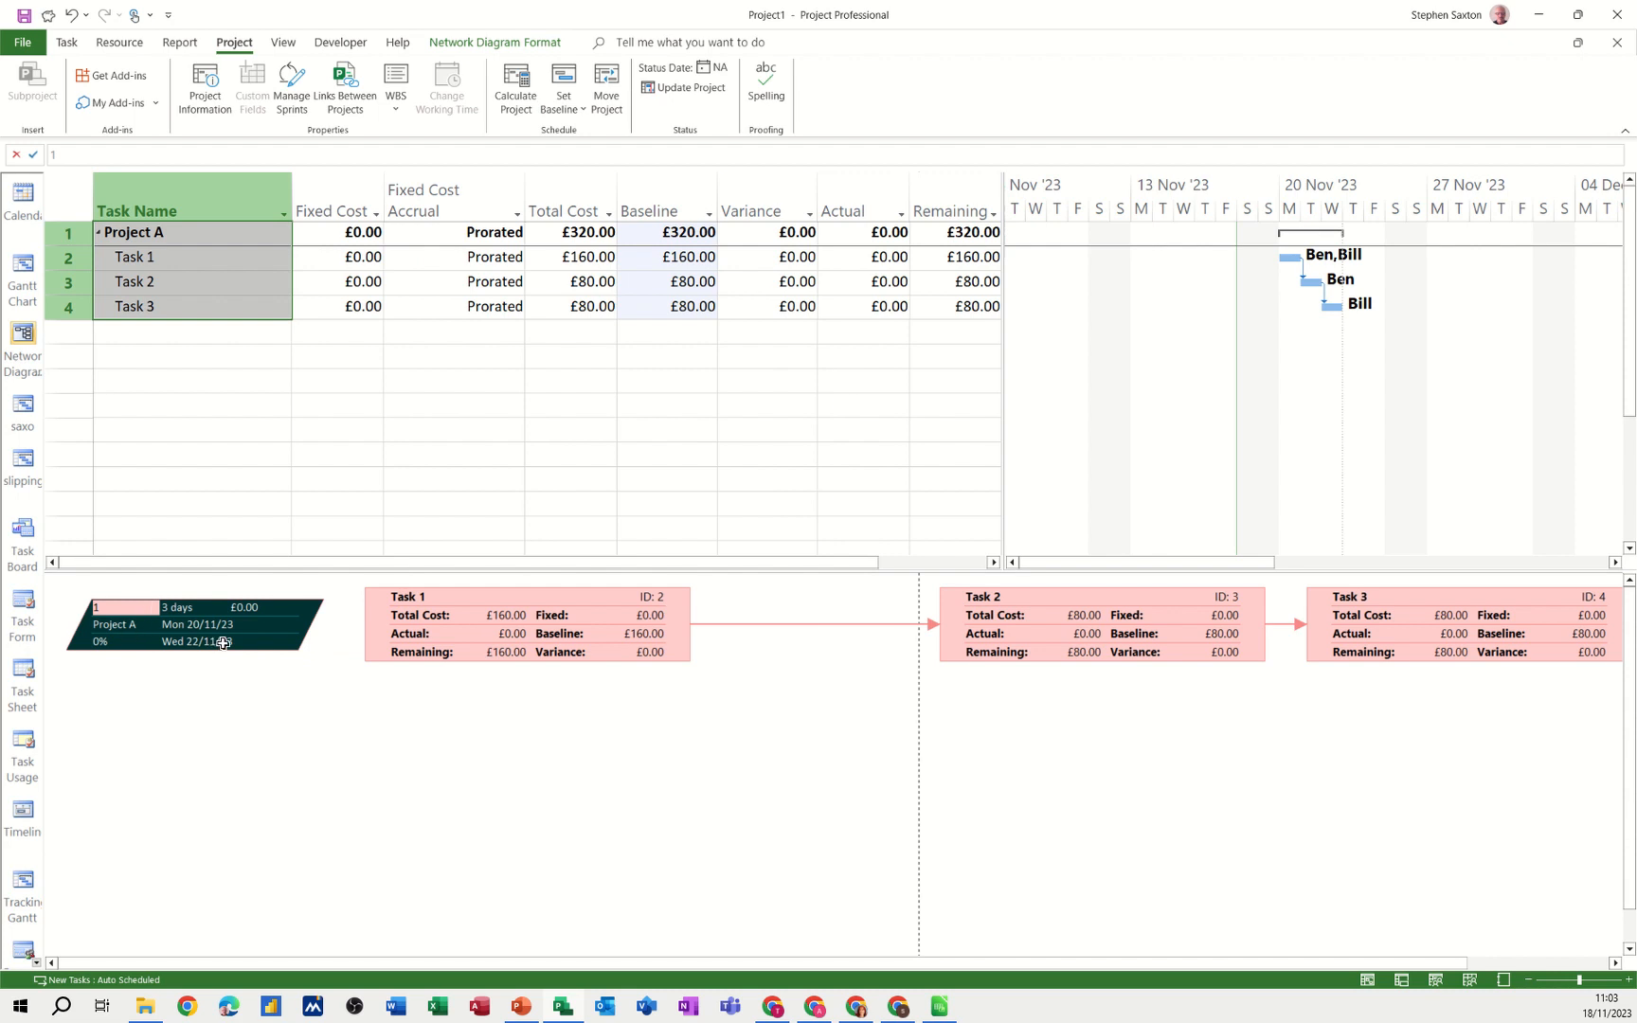
{"action": "double_click", "coordinate": [437, 709]}
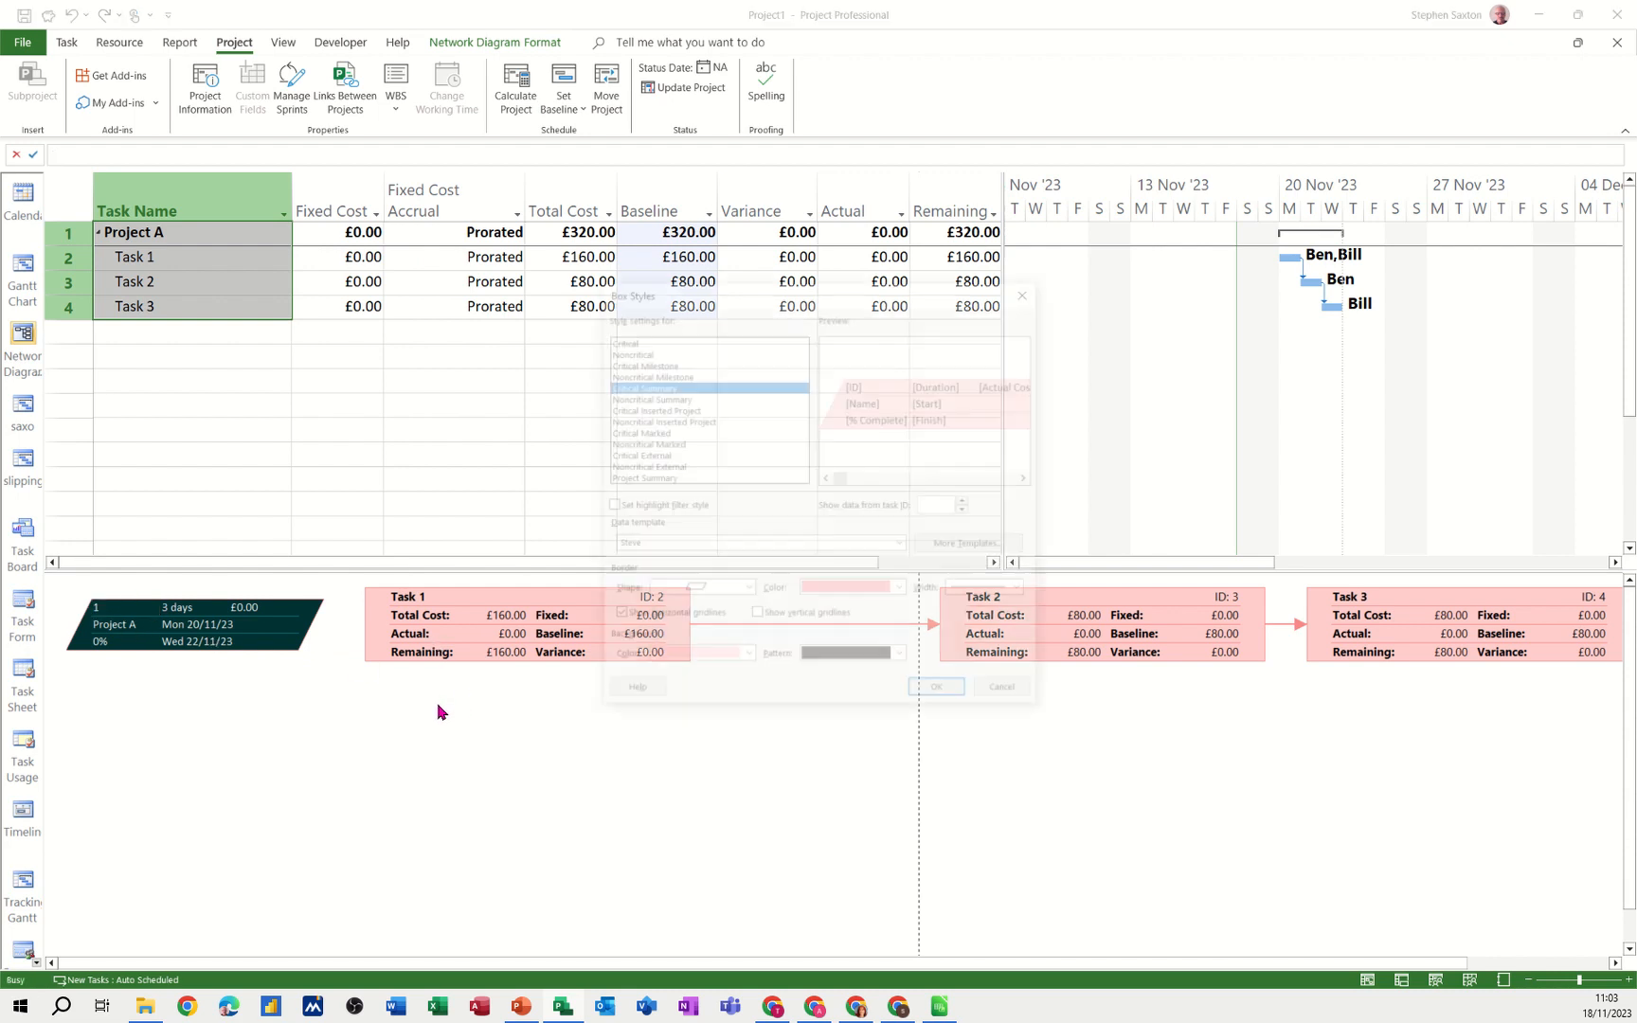
{"action": "left_click", "coordinate": [625, 339]}
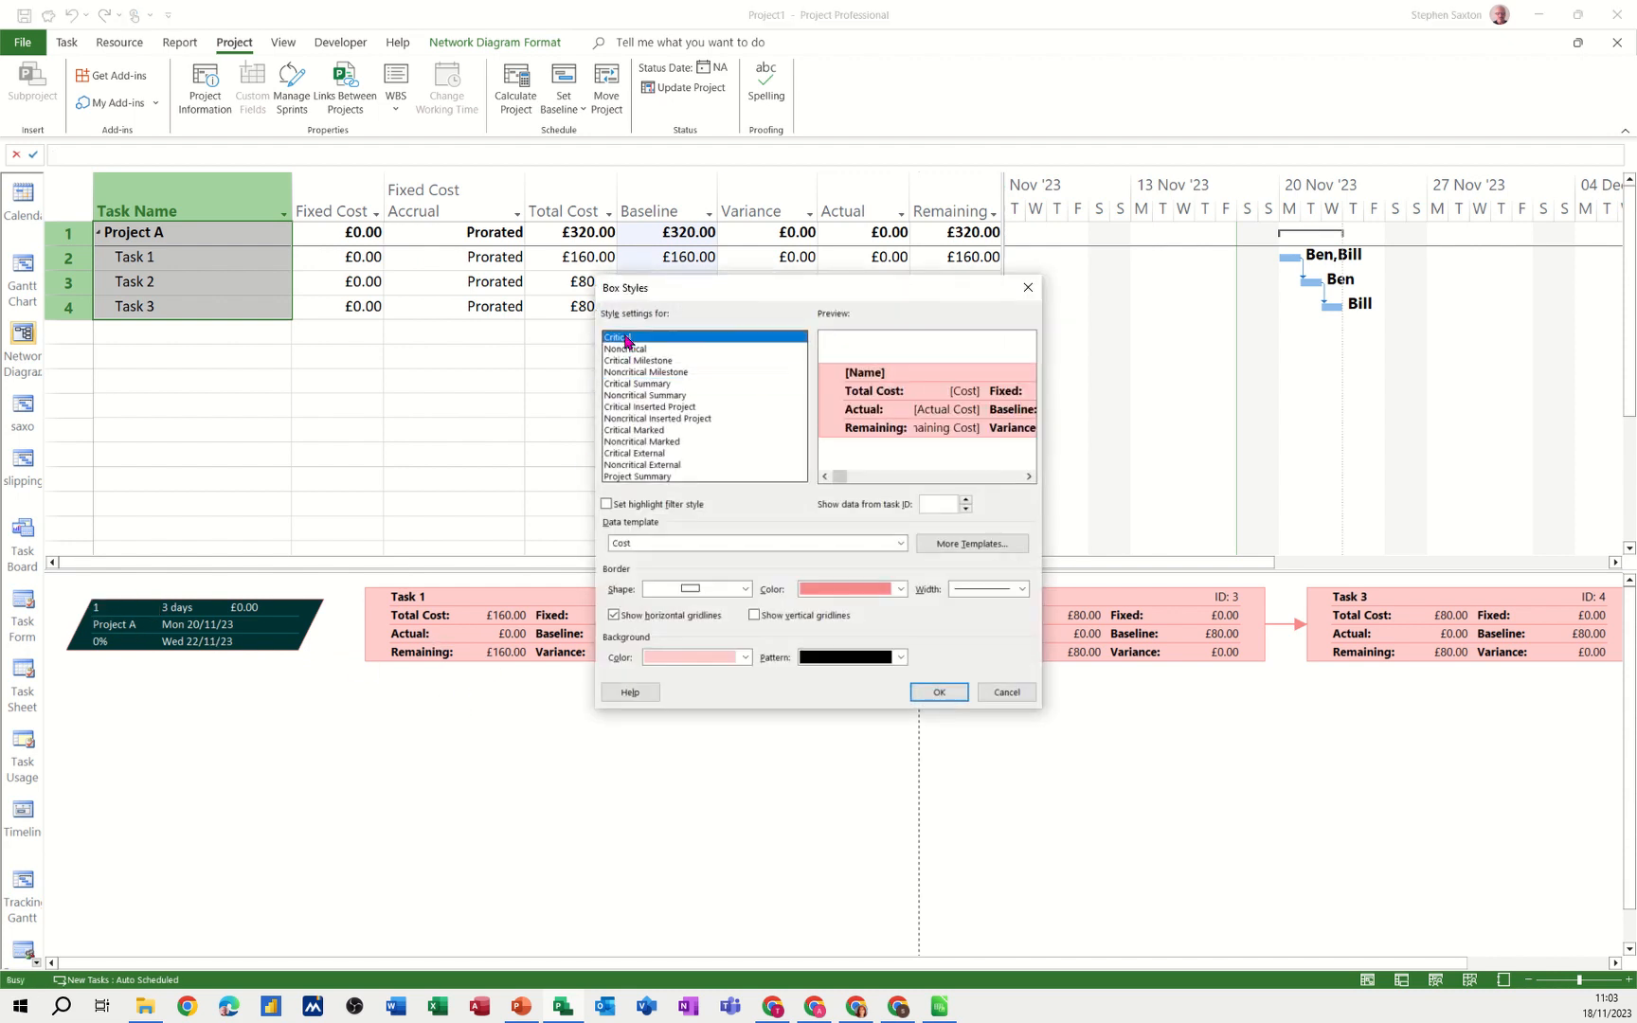
{"action": "left_click", "coordinate": [929, 695]}
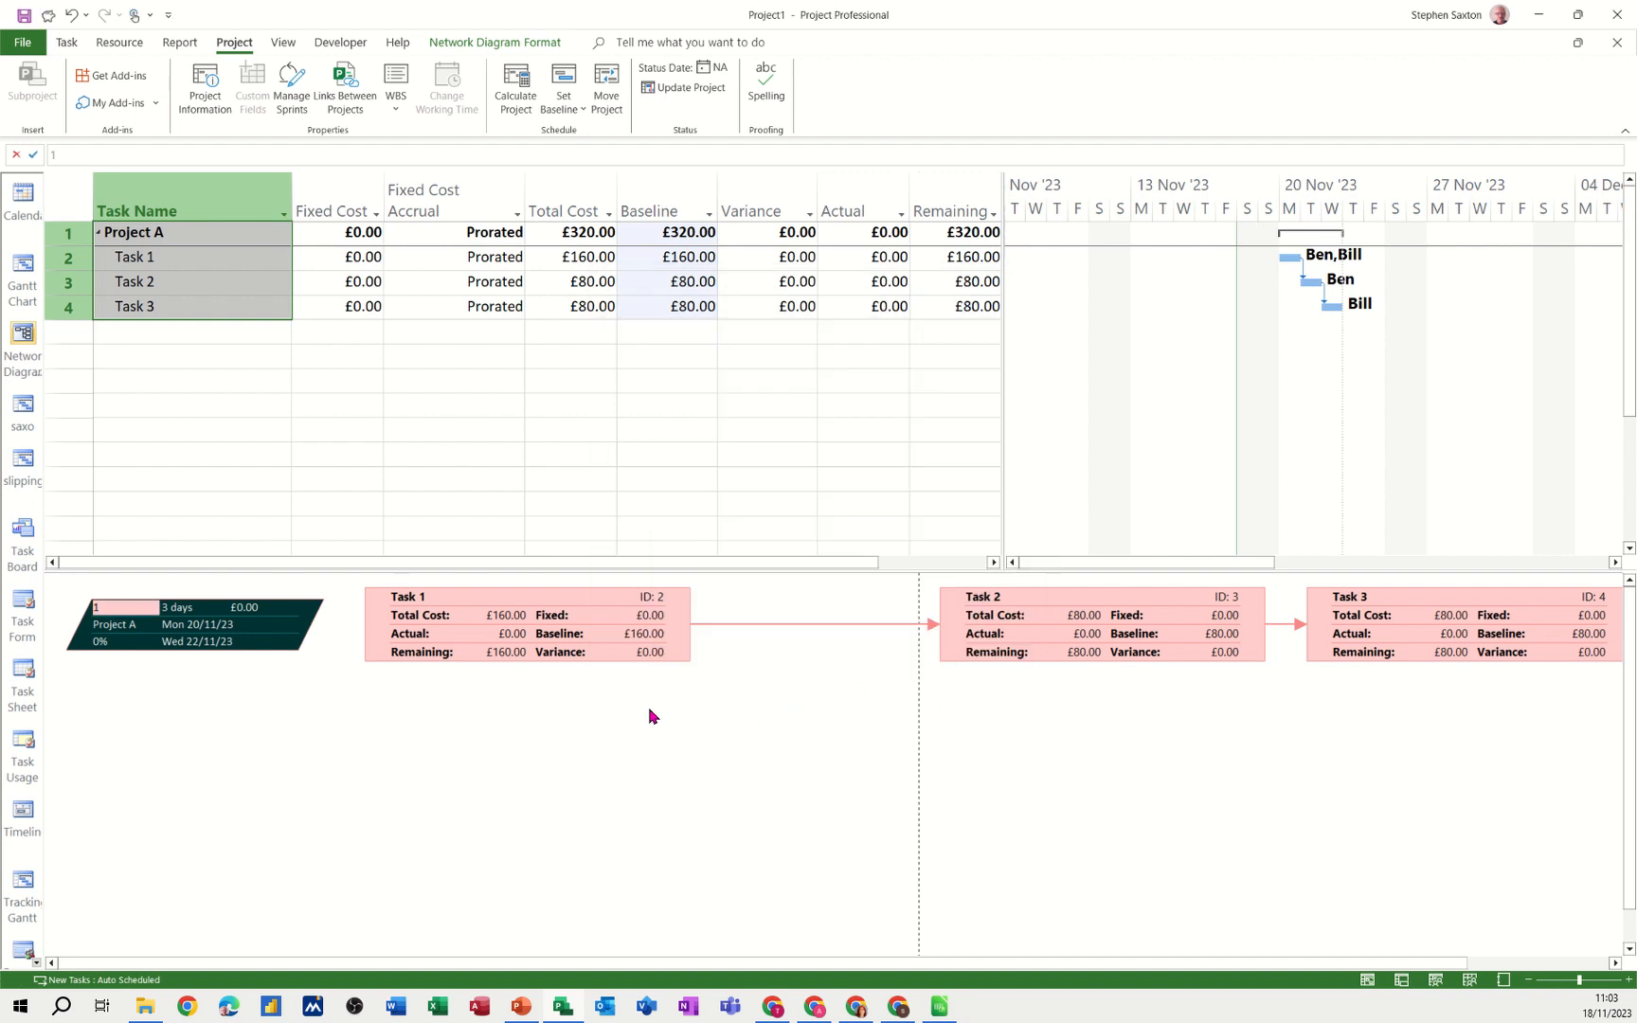
Apply the custom data template to the Critical box style and select Task 2 in the Gantt Chart's cost table.
{"action": "double_click", "coordinate": [590, 705]}
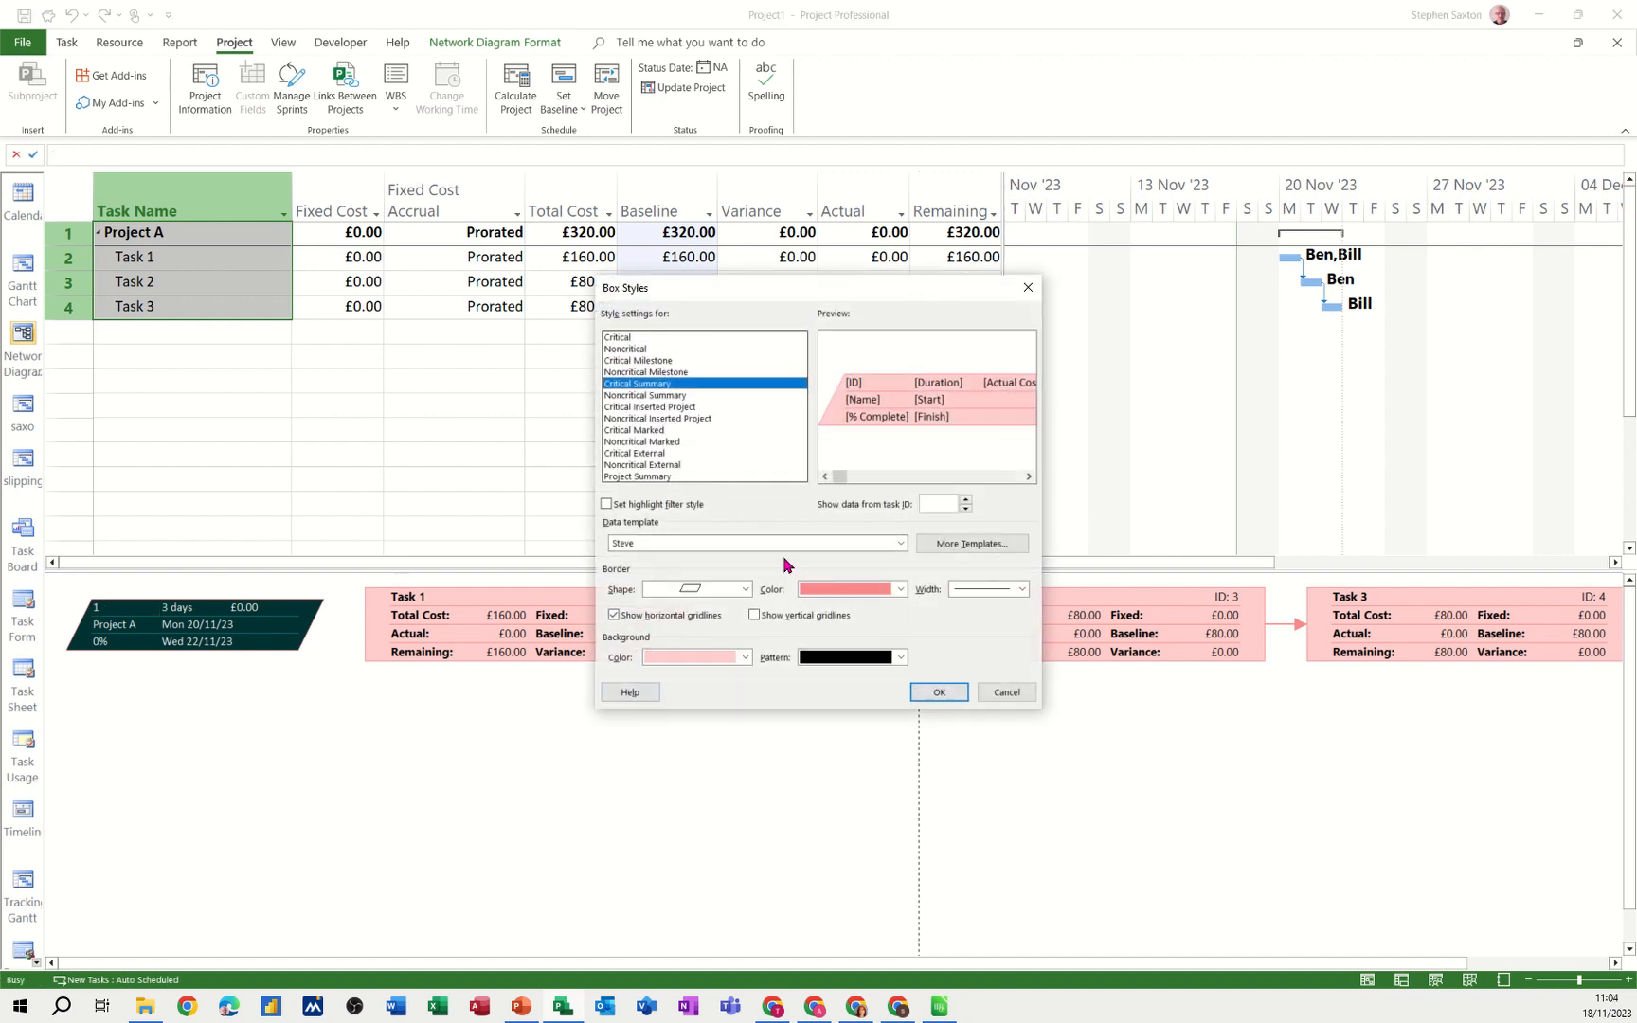
{"action": "left_click", "coordinate": [639, 339]}
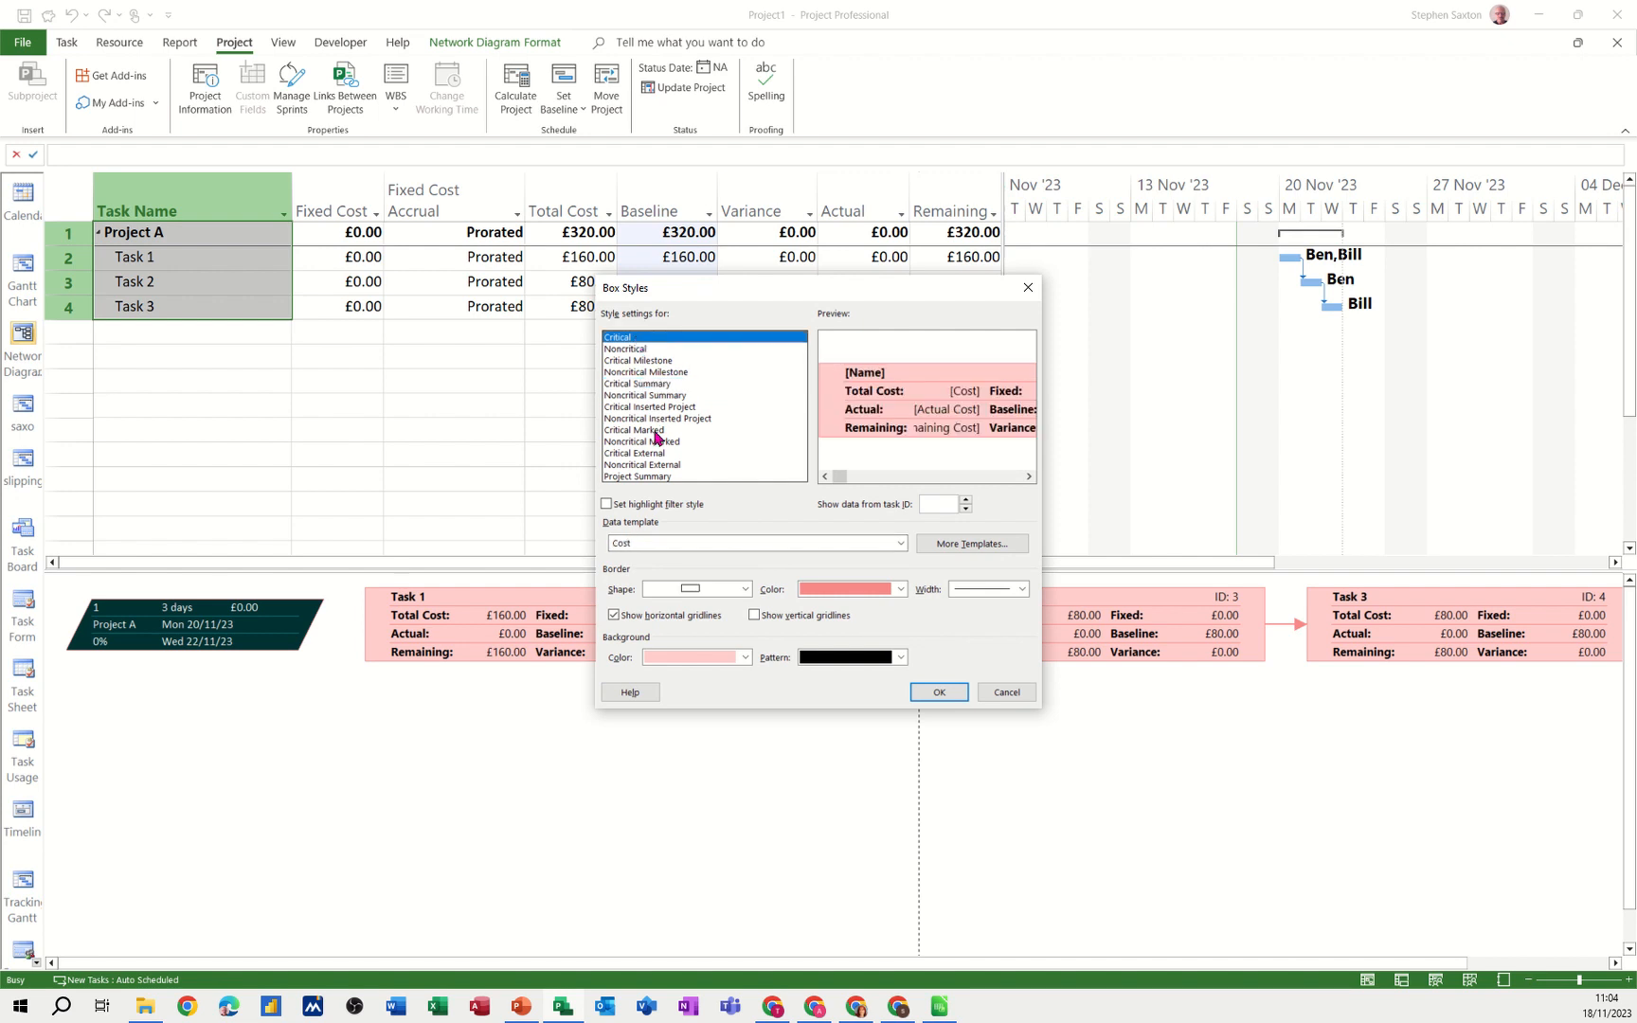
{"action": "left_click", "coordinate": [676, 543]}
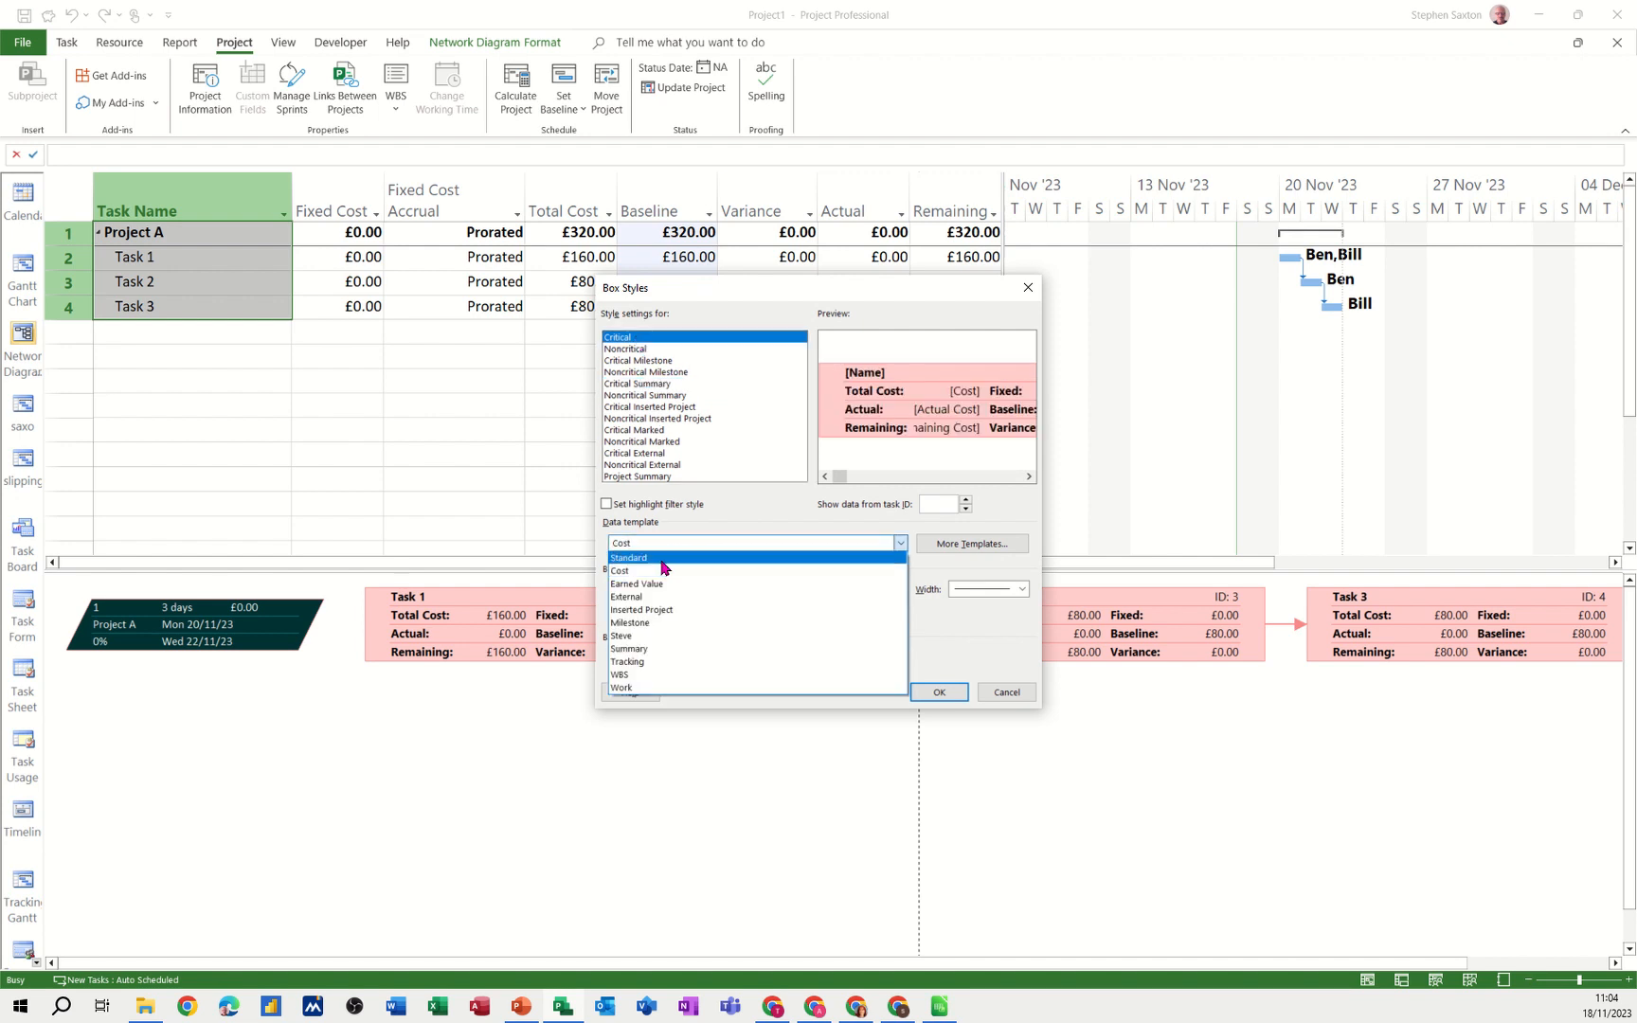
{"action": "left_click", "coordinate": [639, 636]}
{"action": "left_click", "coordinate": [938, 692]}
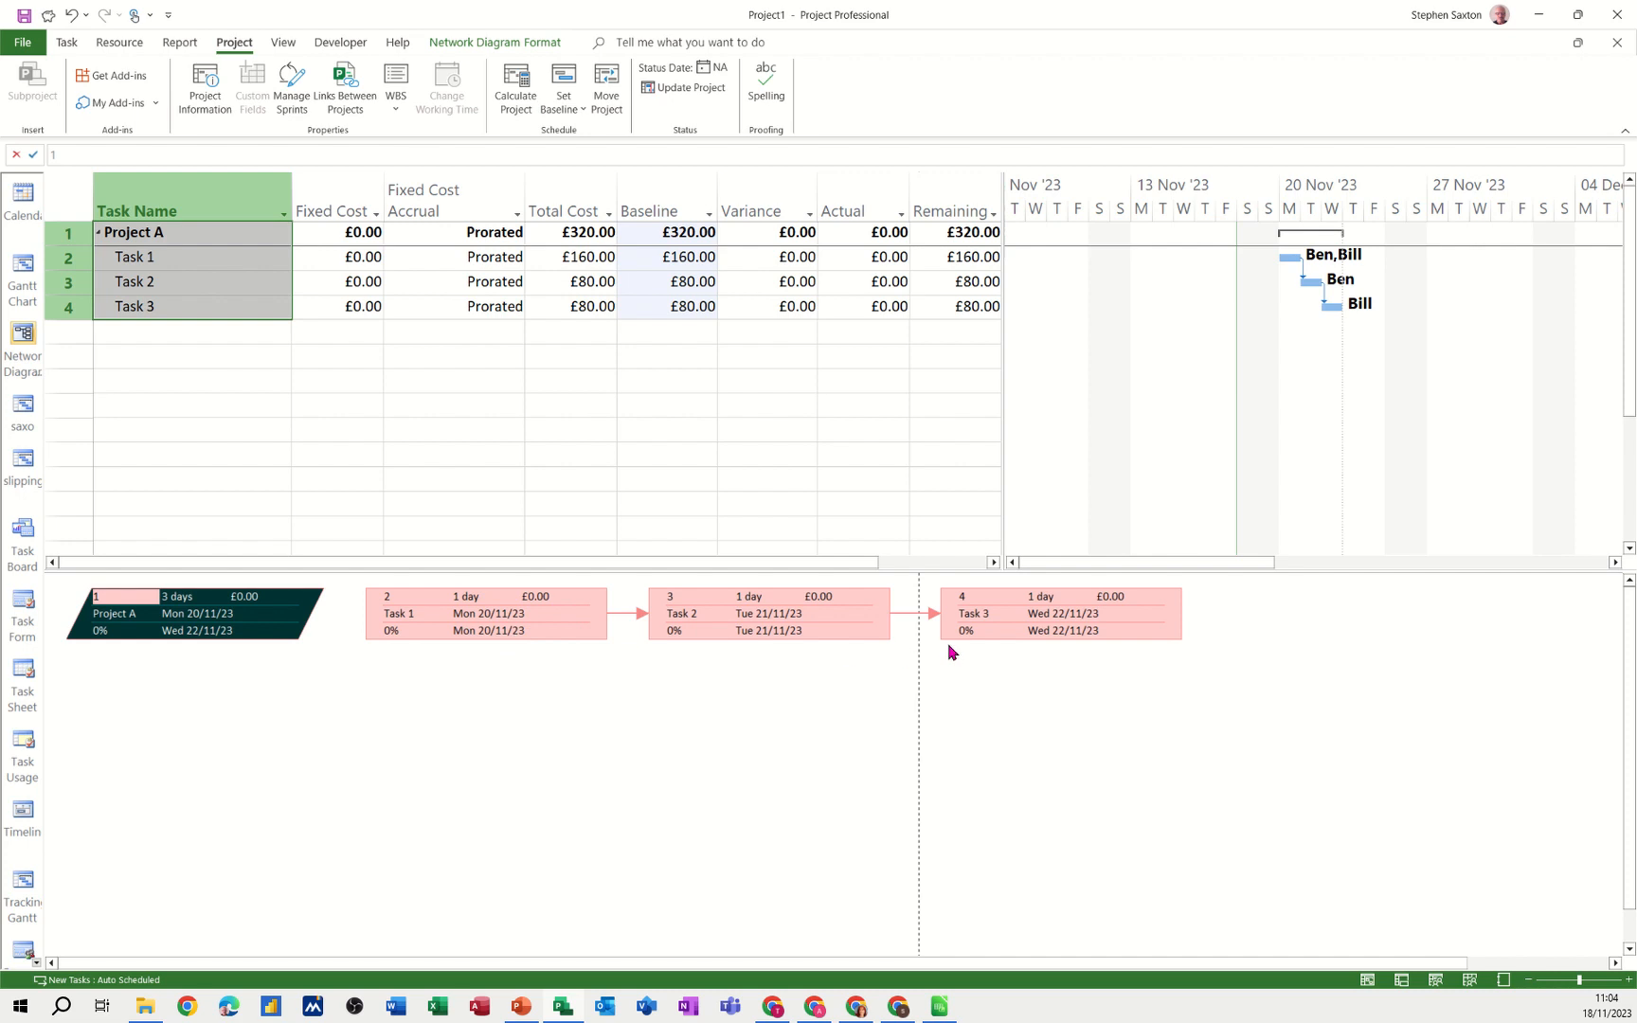
{"action": "left_click", "coordinate": [452, 289]}
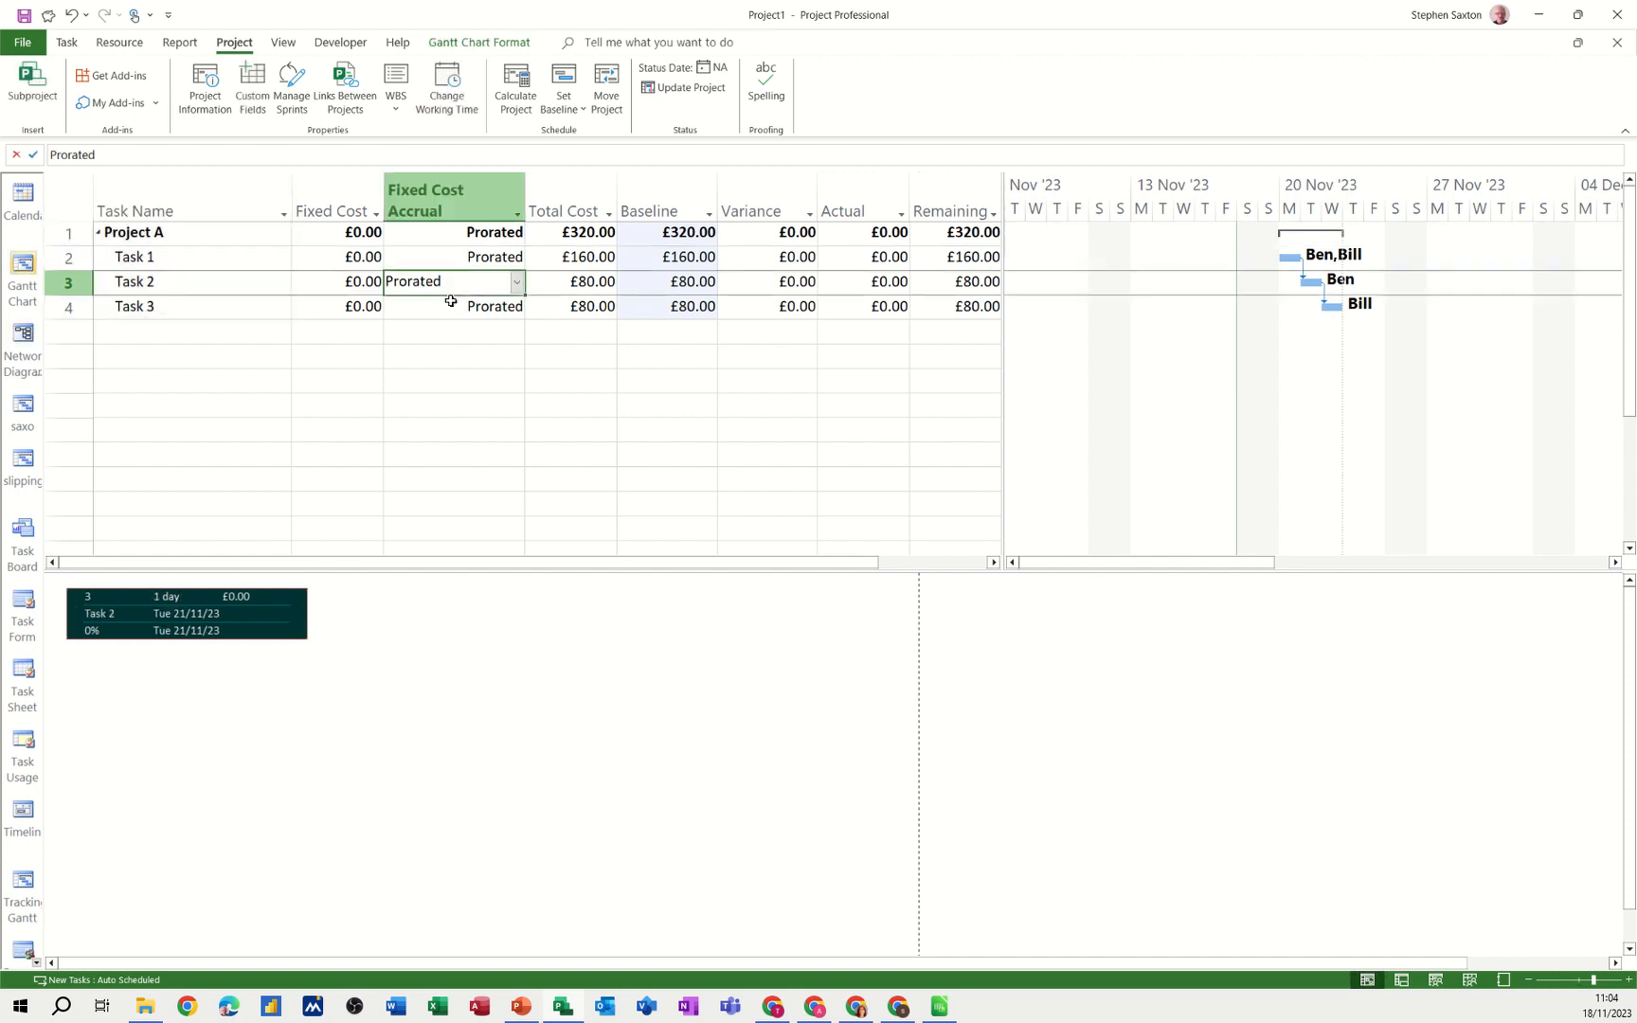
Switch the Gantt Chart's task sheet to the Entry table.
{"action": "left_click", "coordinate": [284, 44]}
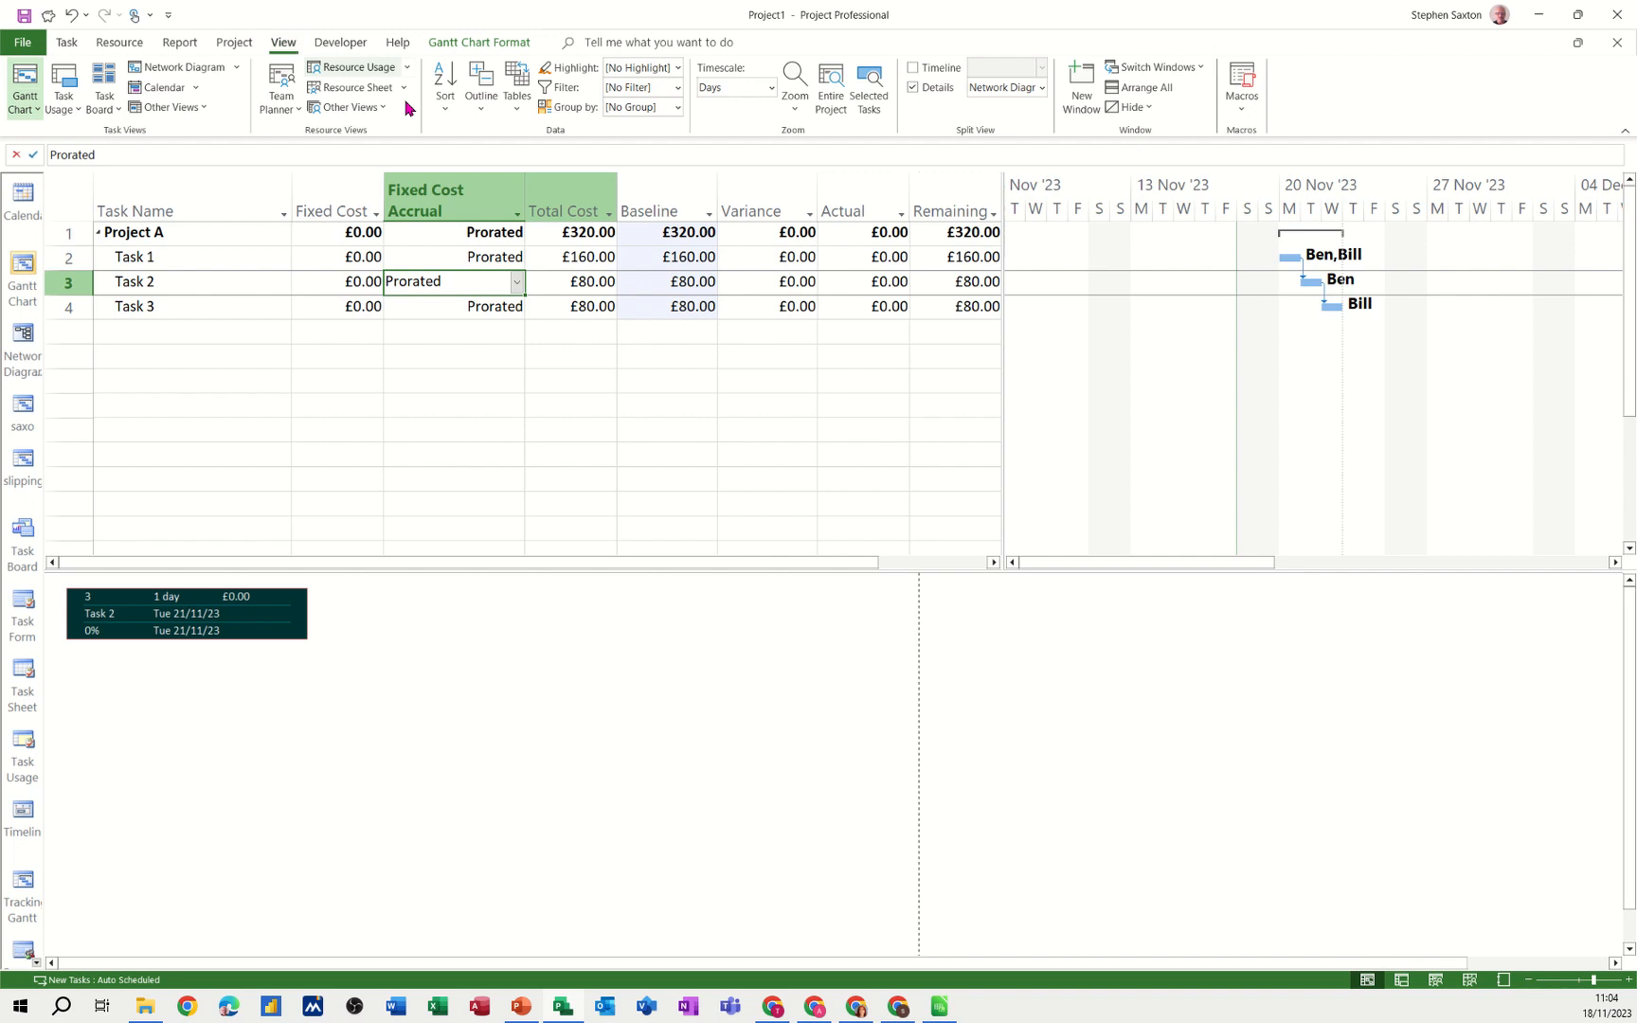
{"action": "left_click", "coordinate": [517, 111]}
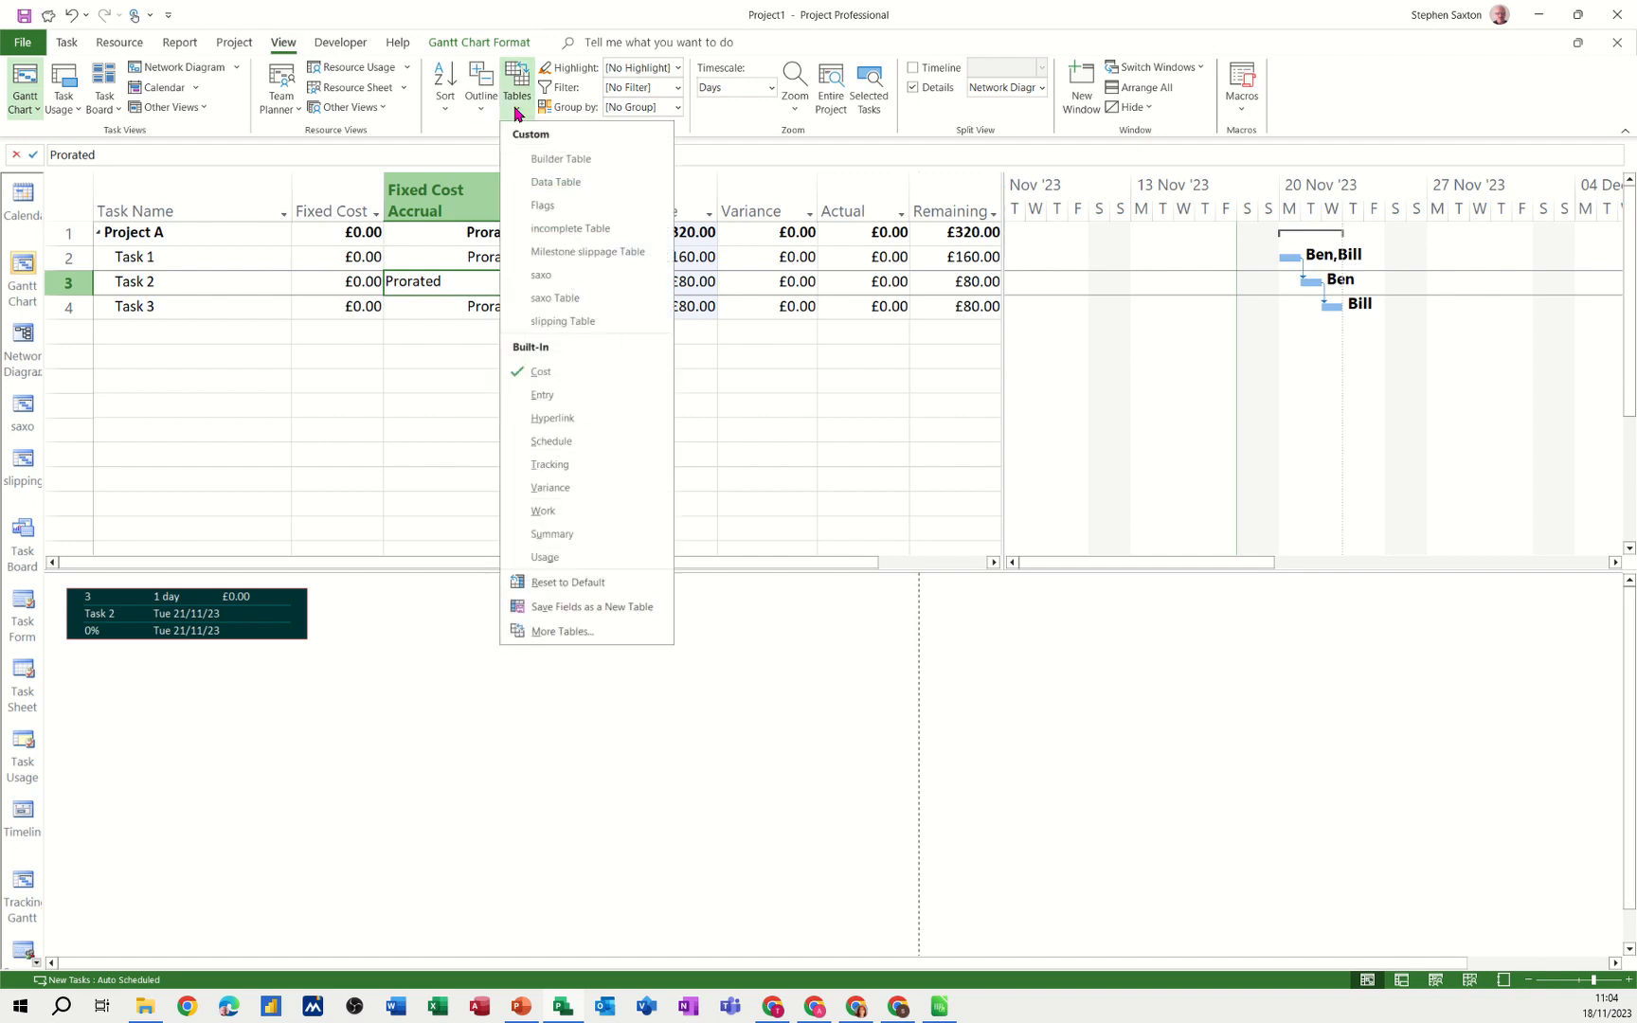
{"action": "left_click", "coordinate": [542, 395]}
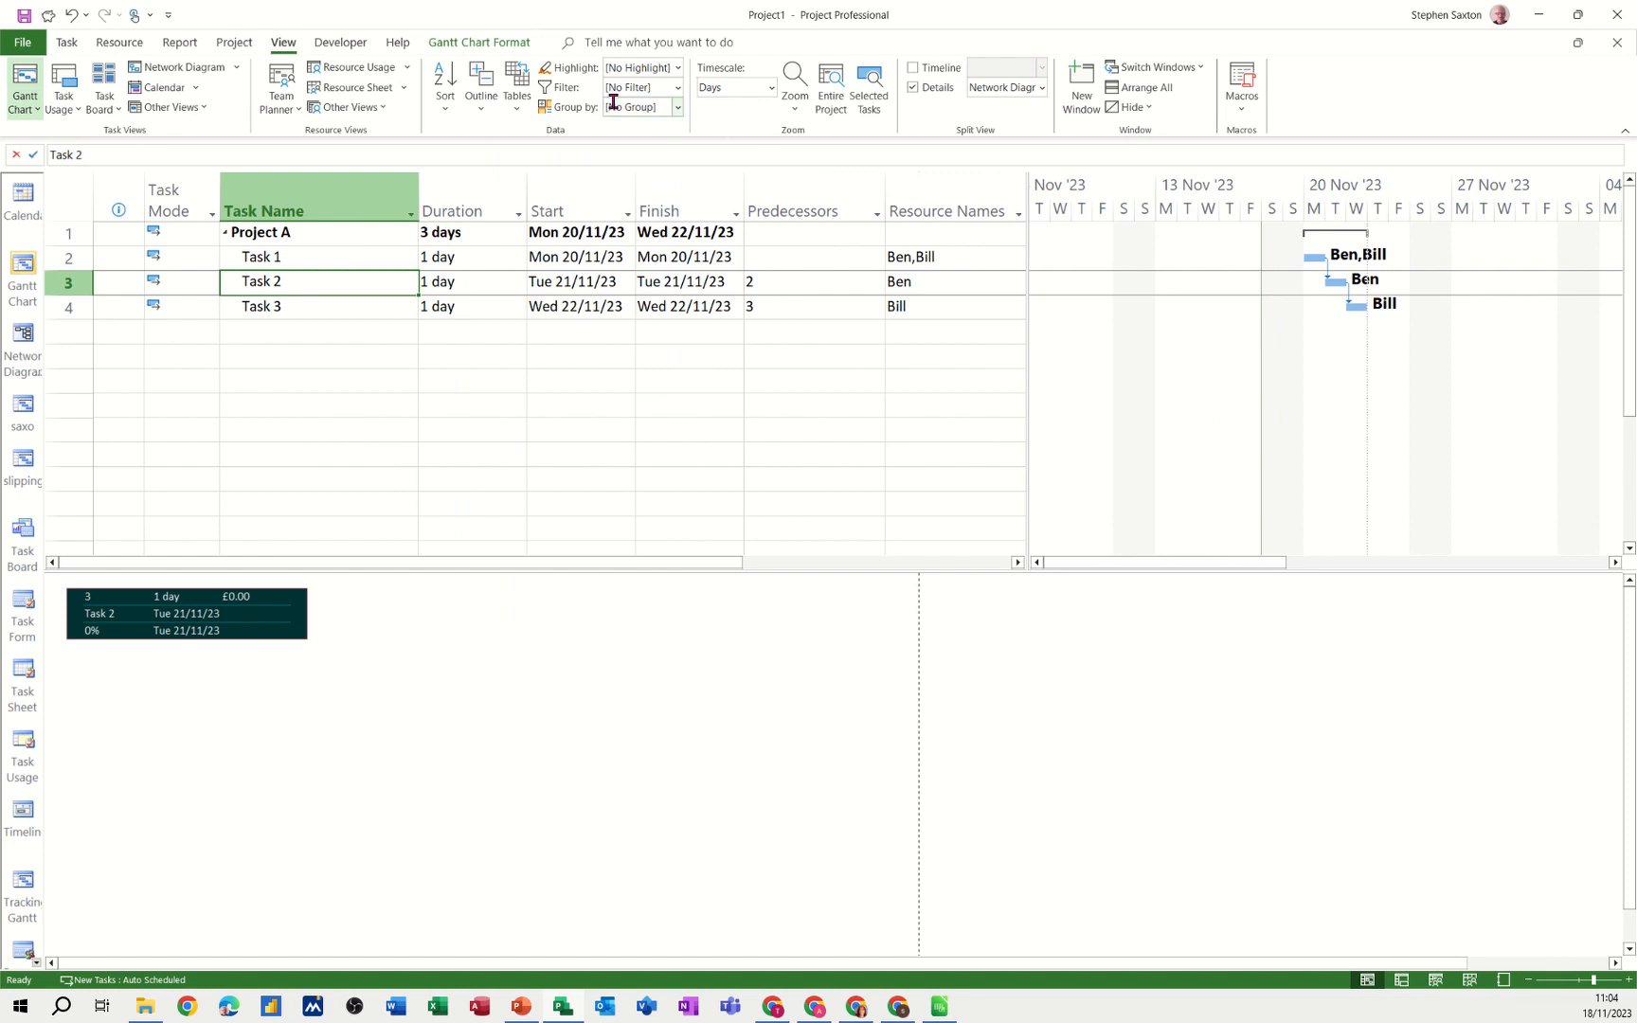
Highlight critical tasks in the Gantt Chart and select Project A through Task 3 to show them in the network diagram.
{"action": "left_click", "coordinate": [477, 42]}
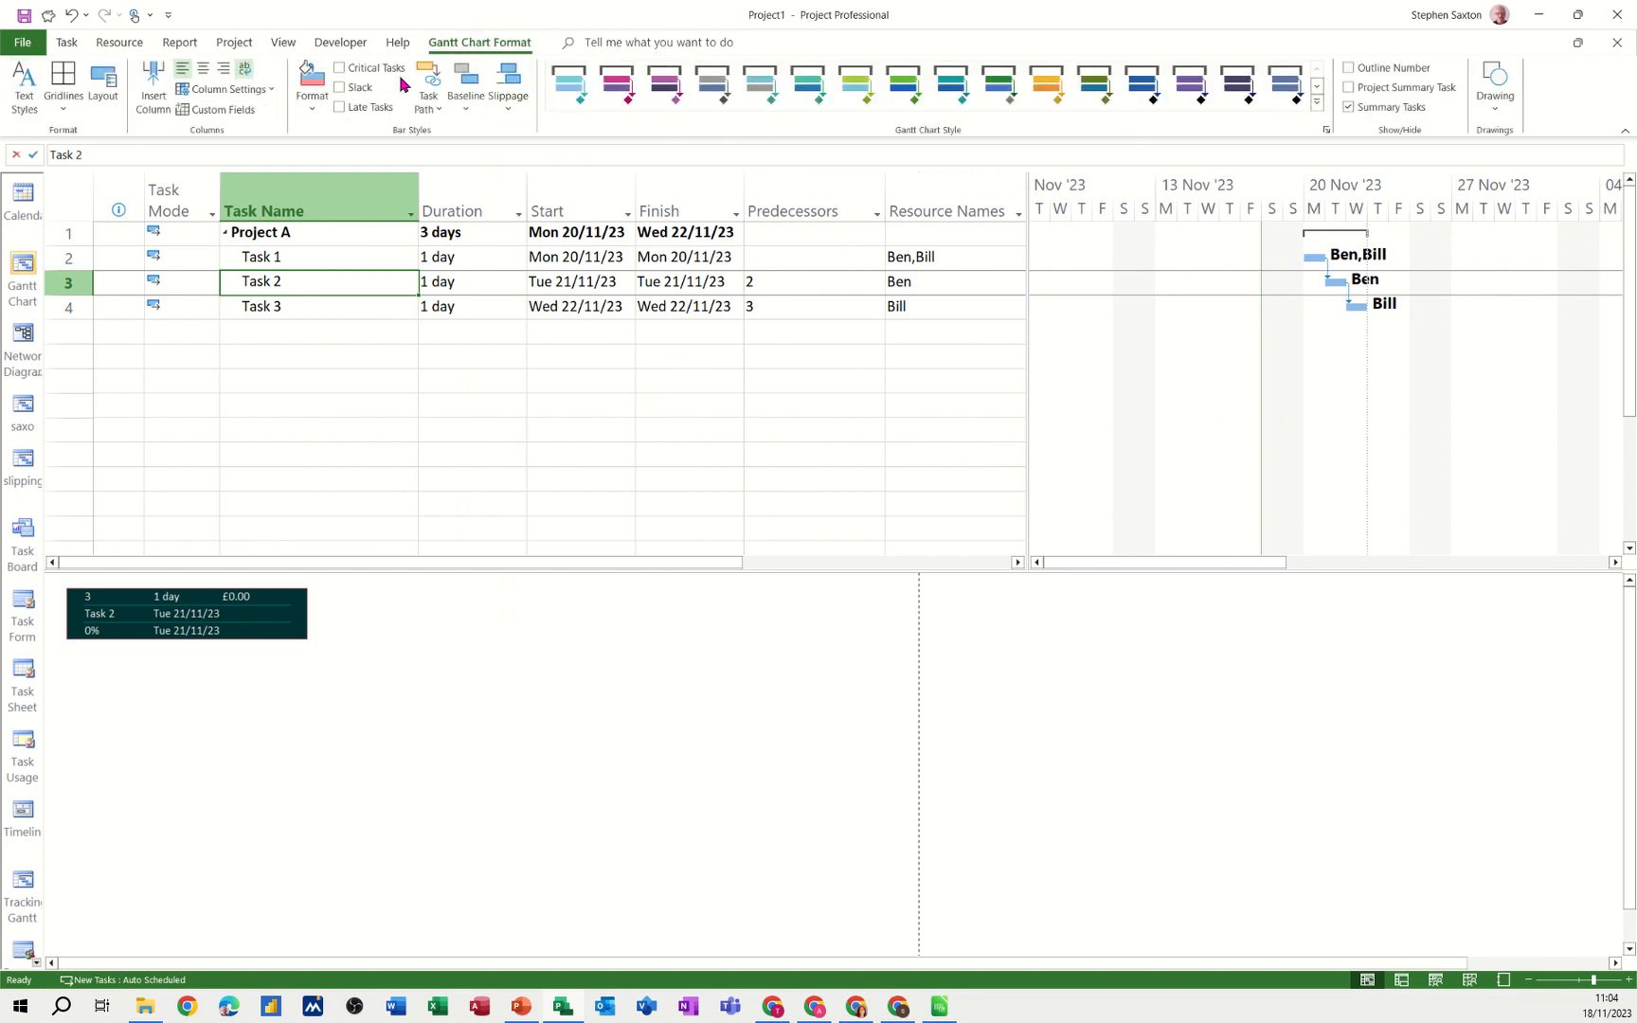
{"action": "left_click", "coordinate": [340, 69]}
{"action": "left_click_drag", "start_coordinate": [305, 234], "coordinate": [304, 307]}
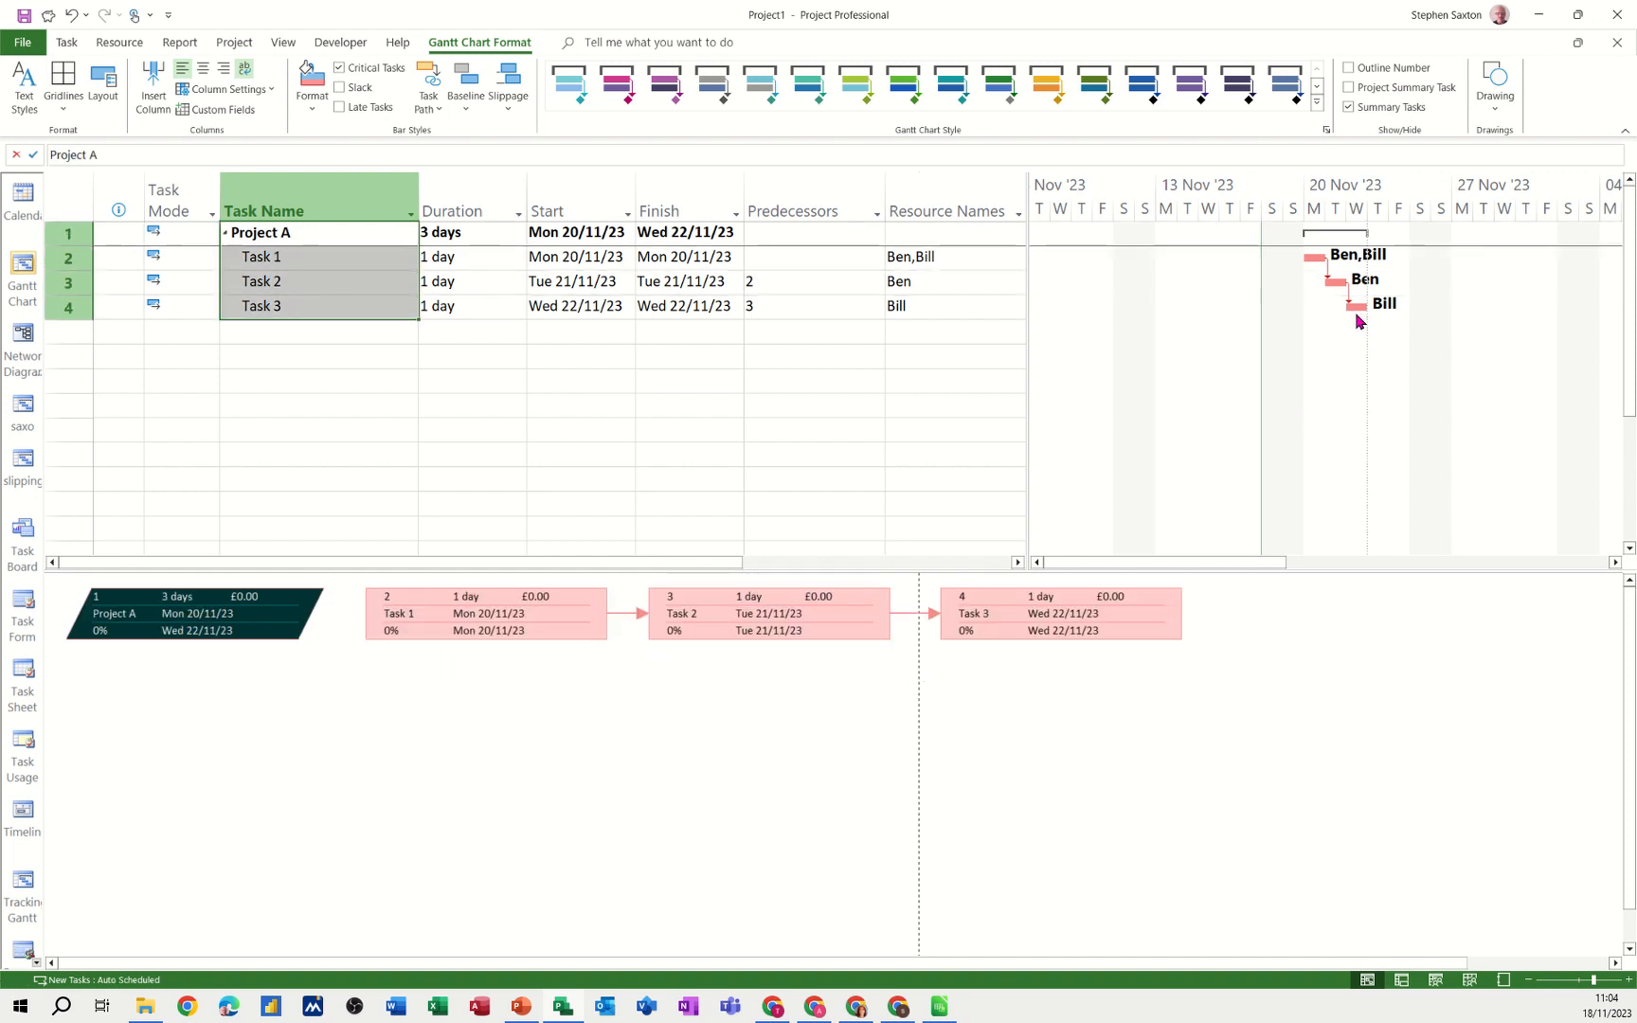
Set Task 2's duration to 3 days.
{"action": "left_click", "coordinate": [449, 282]}
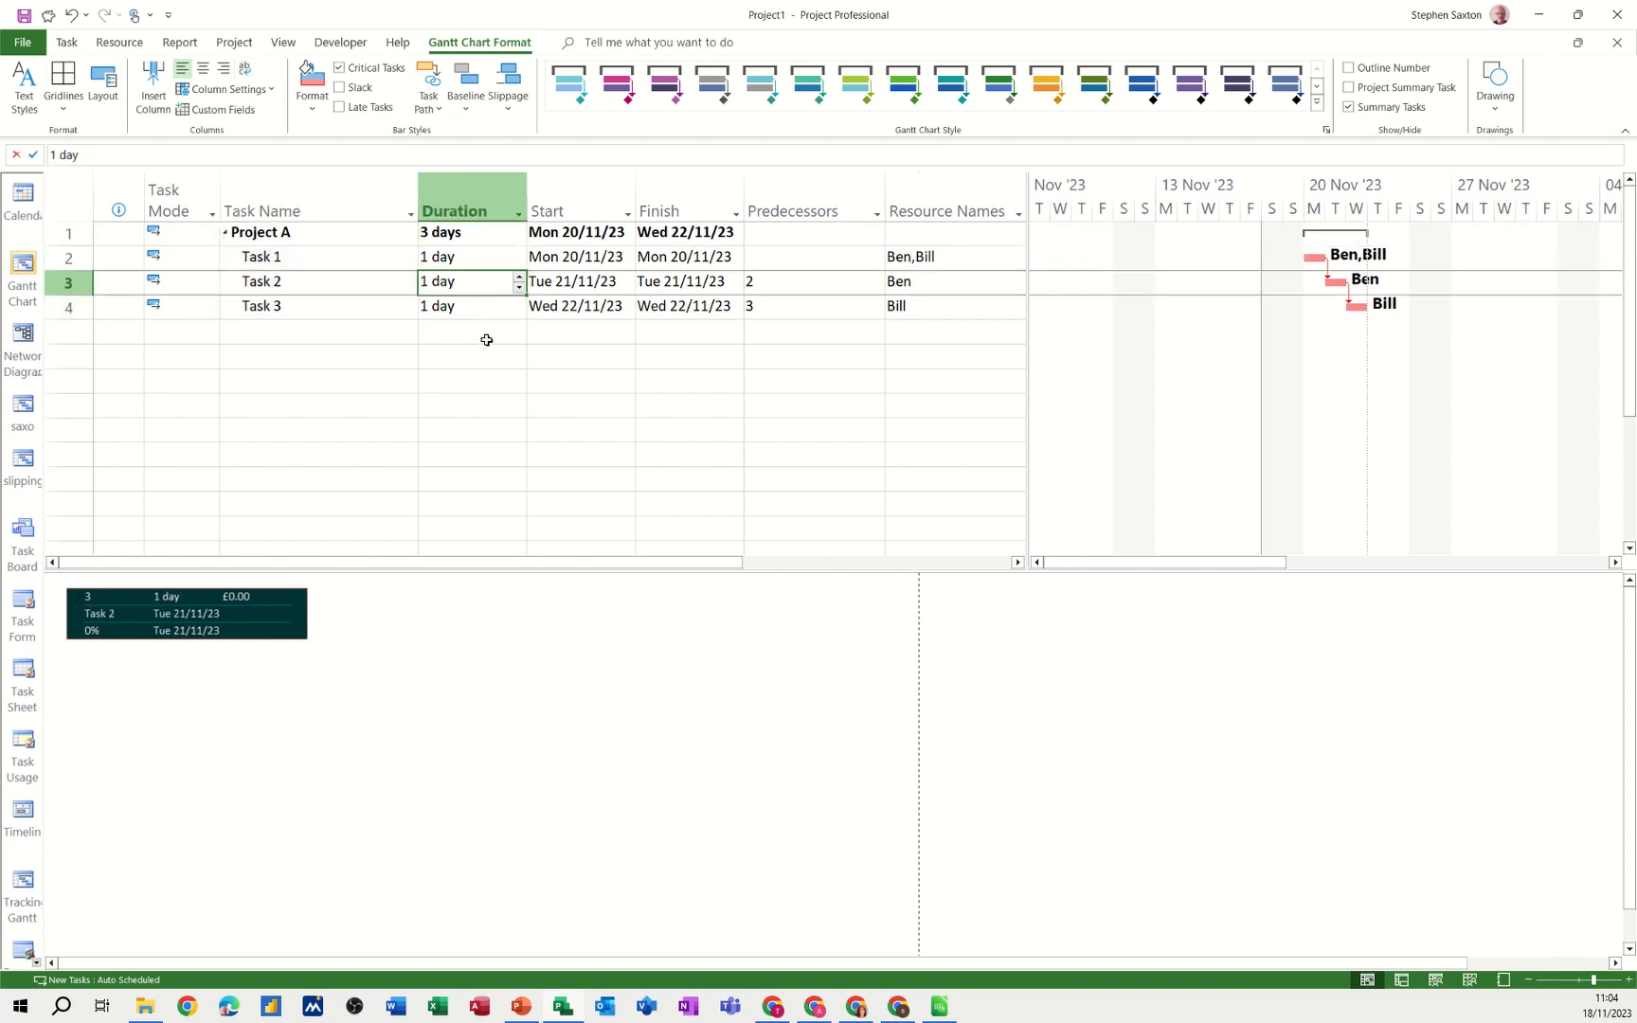
{"action": "type", "text": "3"}
{"action": "left_click", "coordinate": [468, 322]}
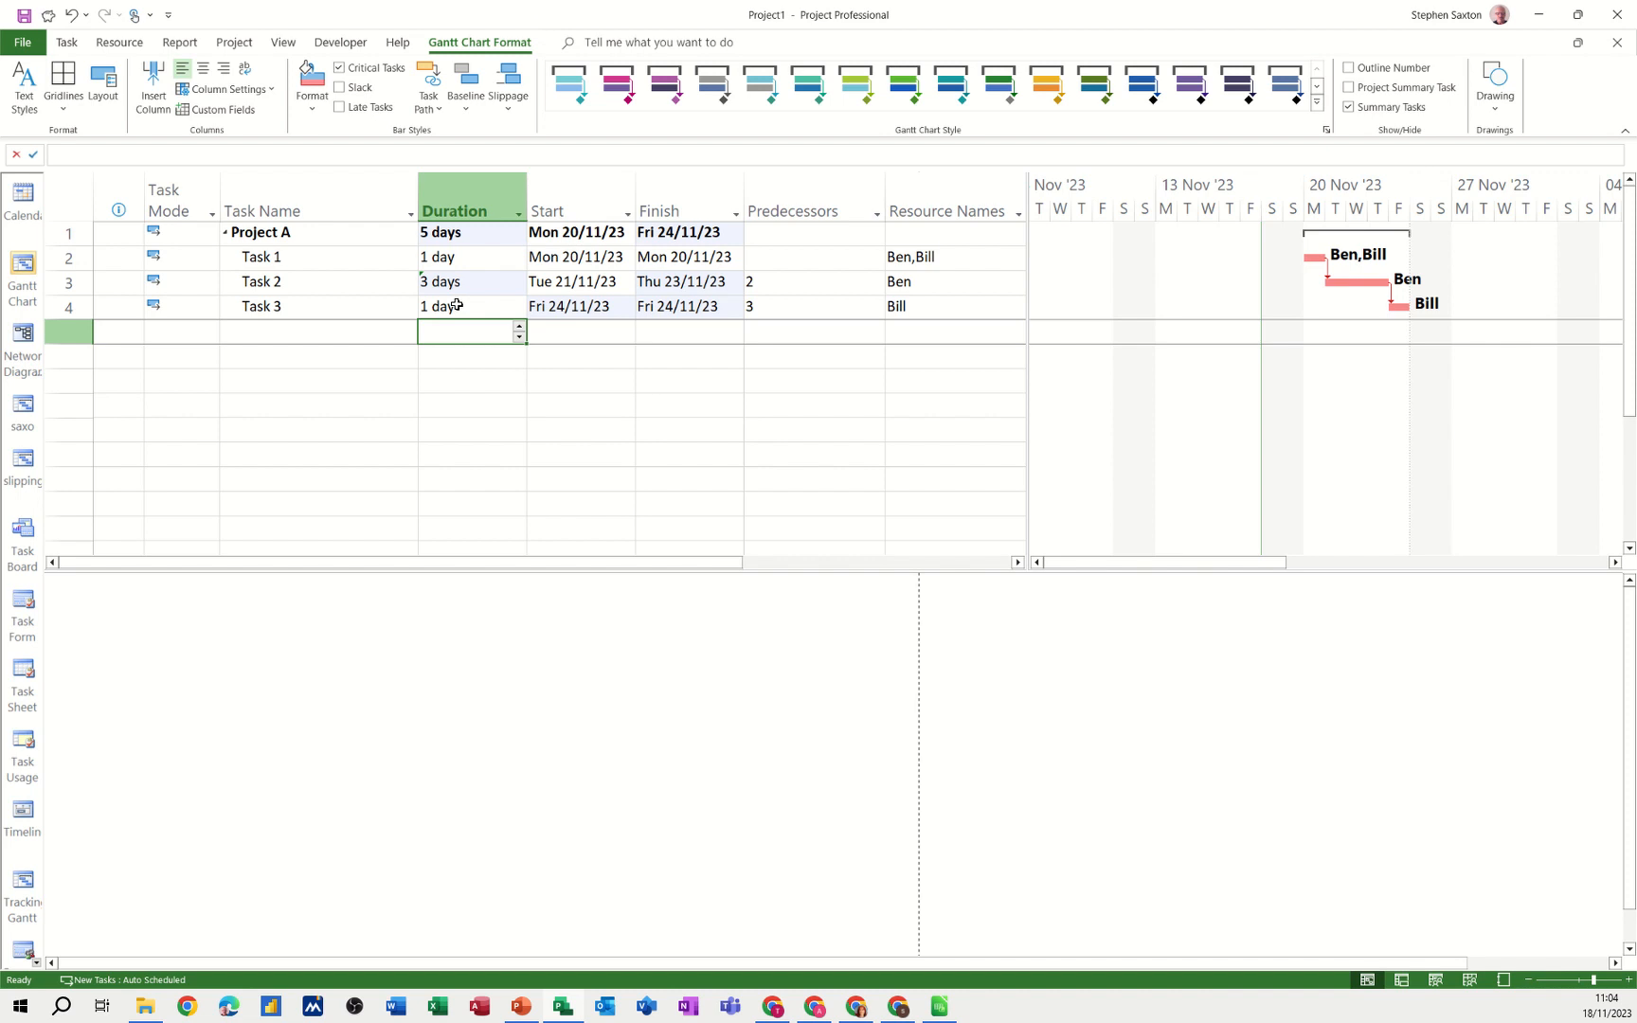
Remove Task 3's predecessor and select Project A through Task 3 to show them in the network diagram.
{"action": "left_click", "coordinate": [772, 313]}
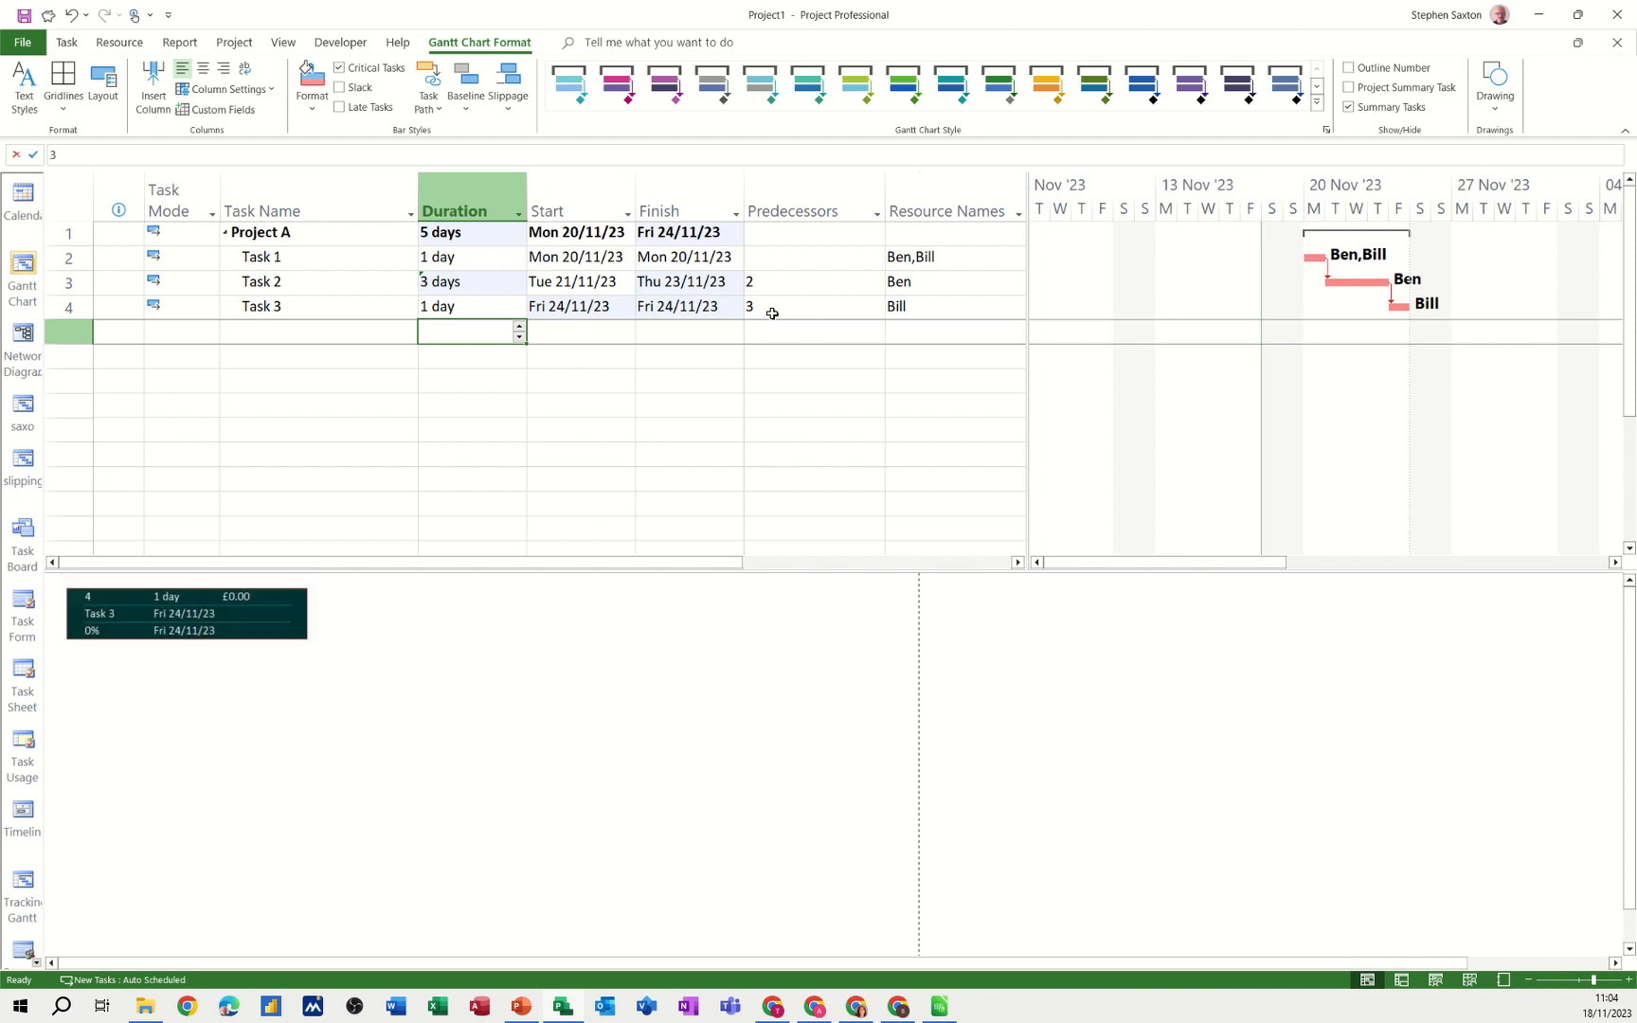
{"action": "key", "text": "Delete"}
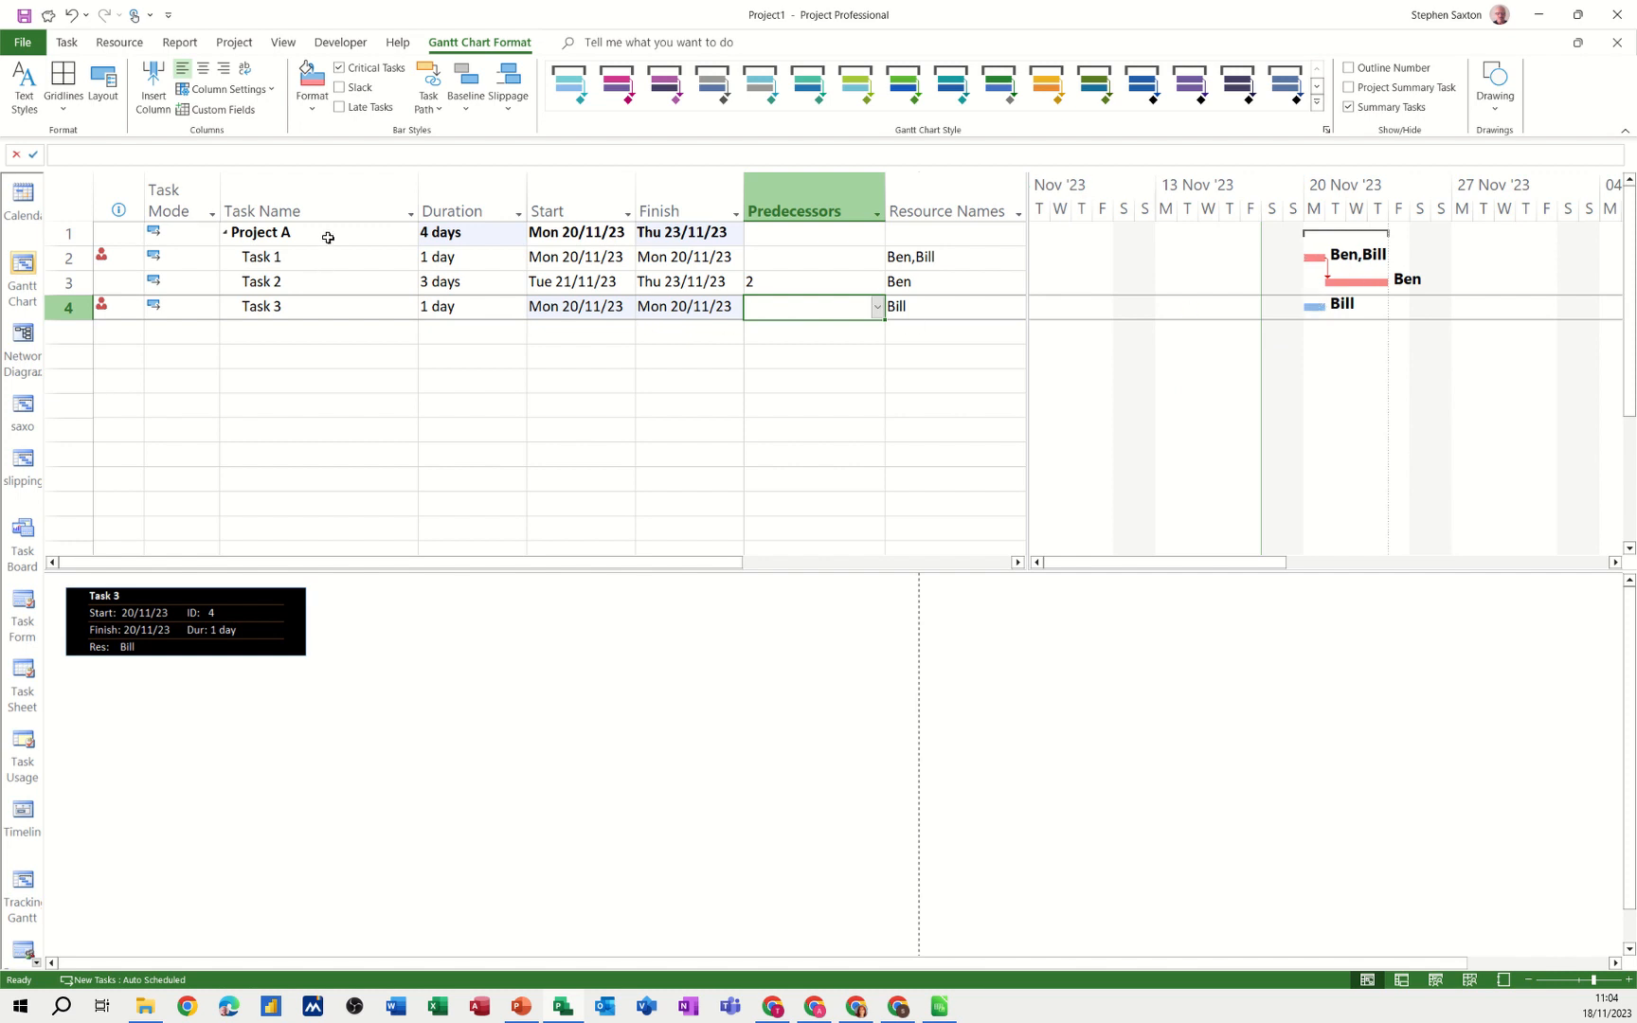
{"action": "left_click_drag", "start_coordinate": [328, 238], "coordinate": [318, 307]}
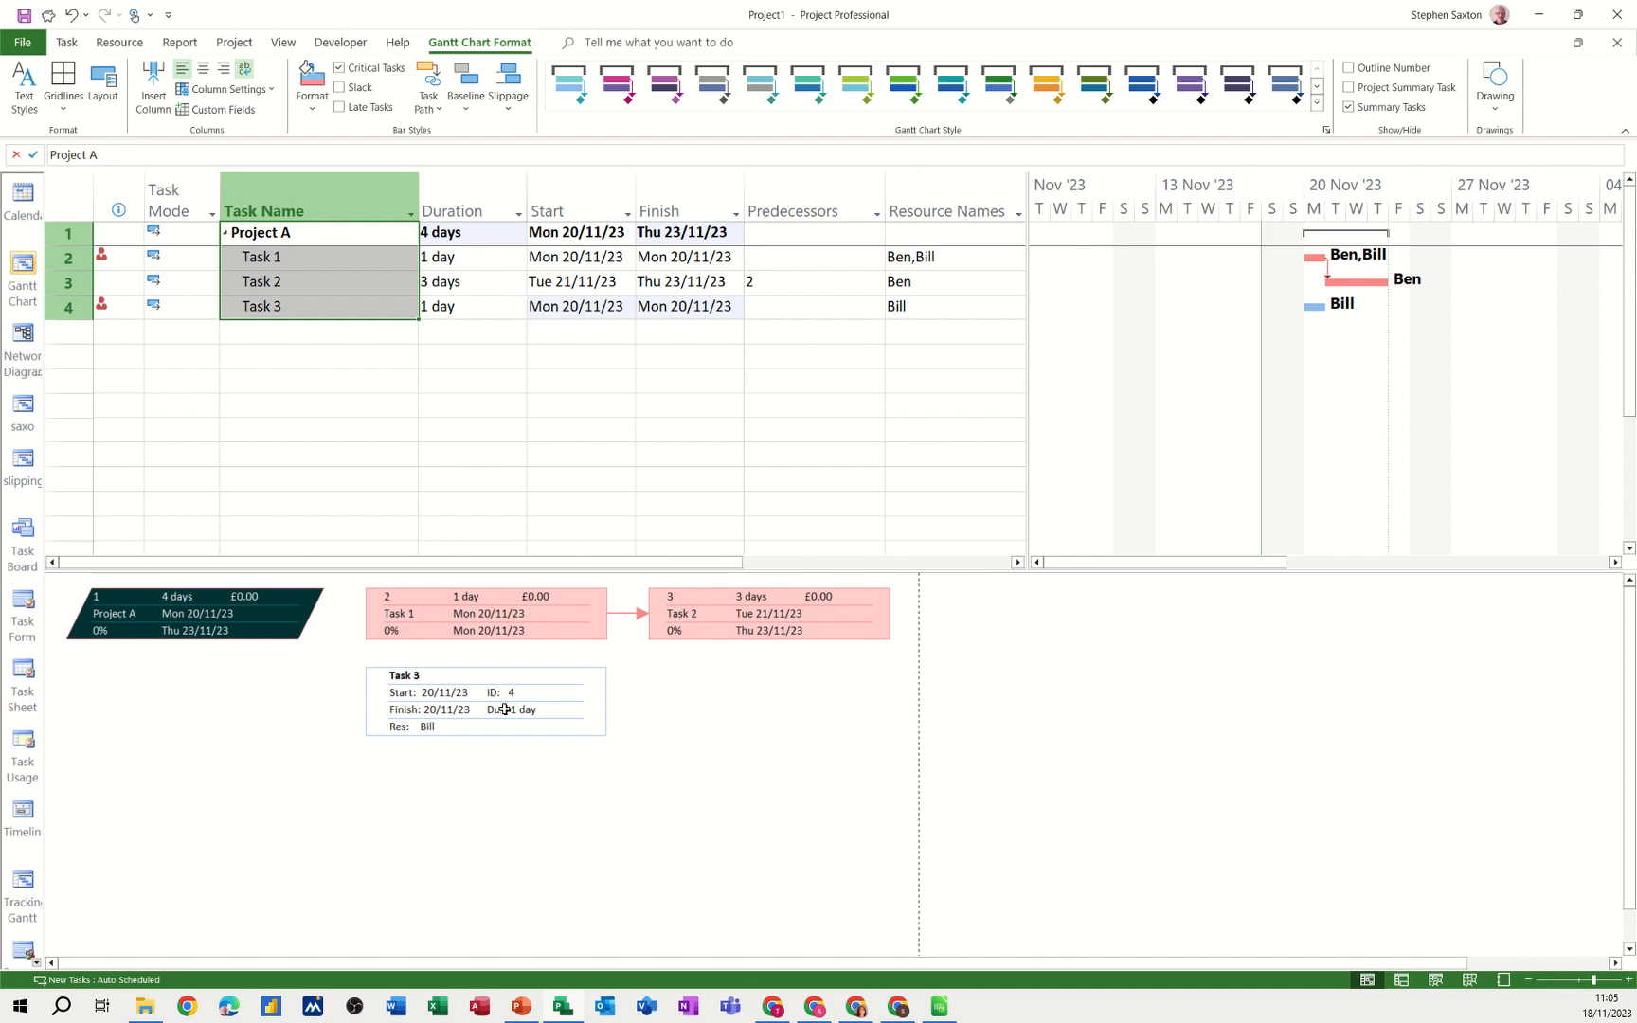
Apply the custom data template to the Noncritical box style used by Task 3, and select the Project A box.
{"action": "double_click", "coordinate": [414, 771]}
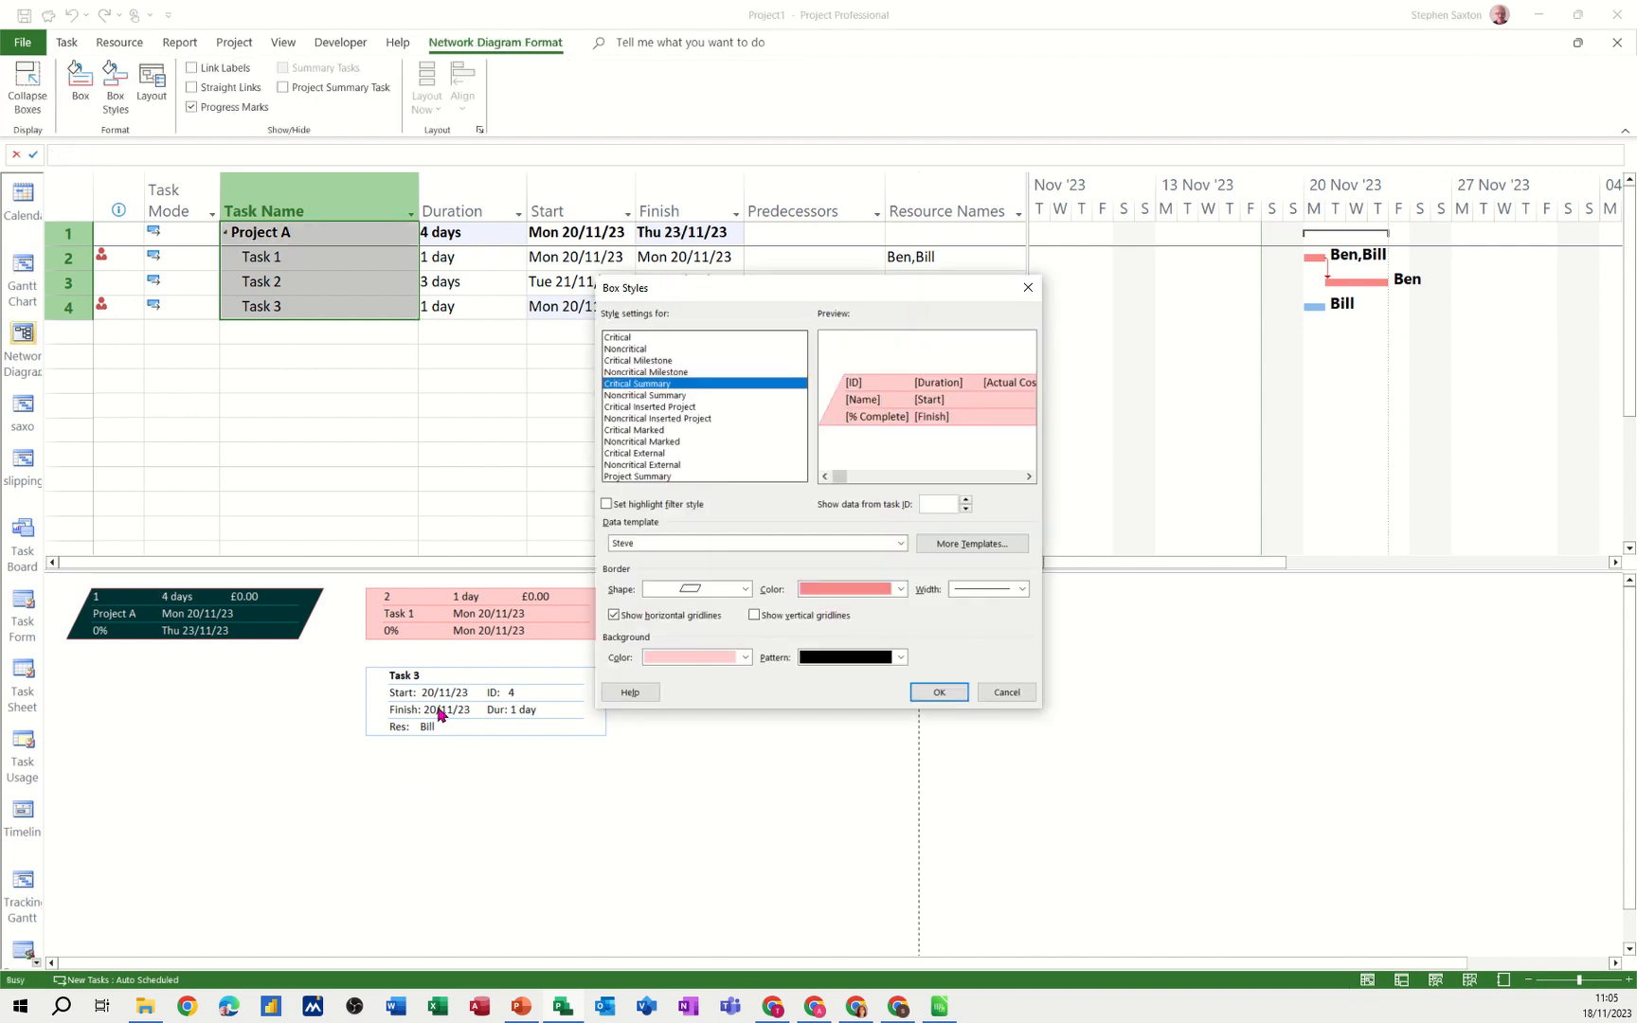
{"action": "left_click", "coordinate": [964, 697]}
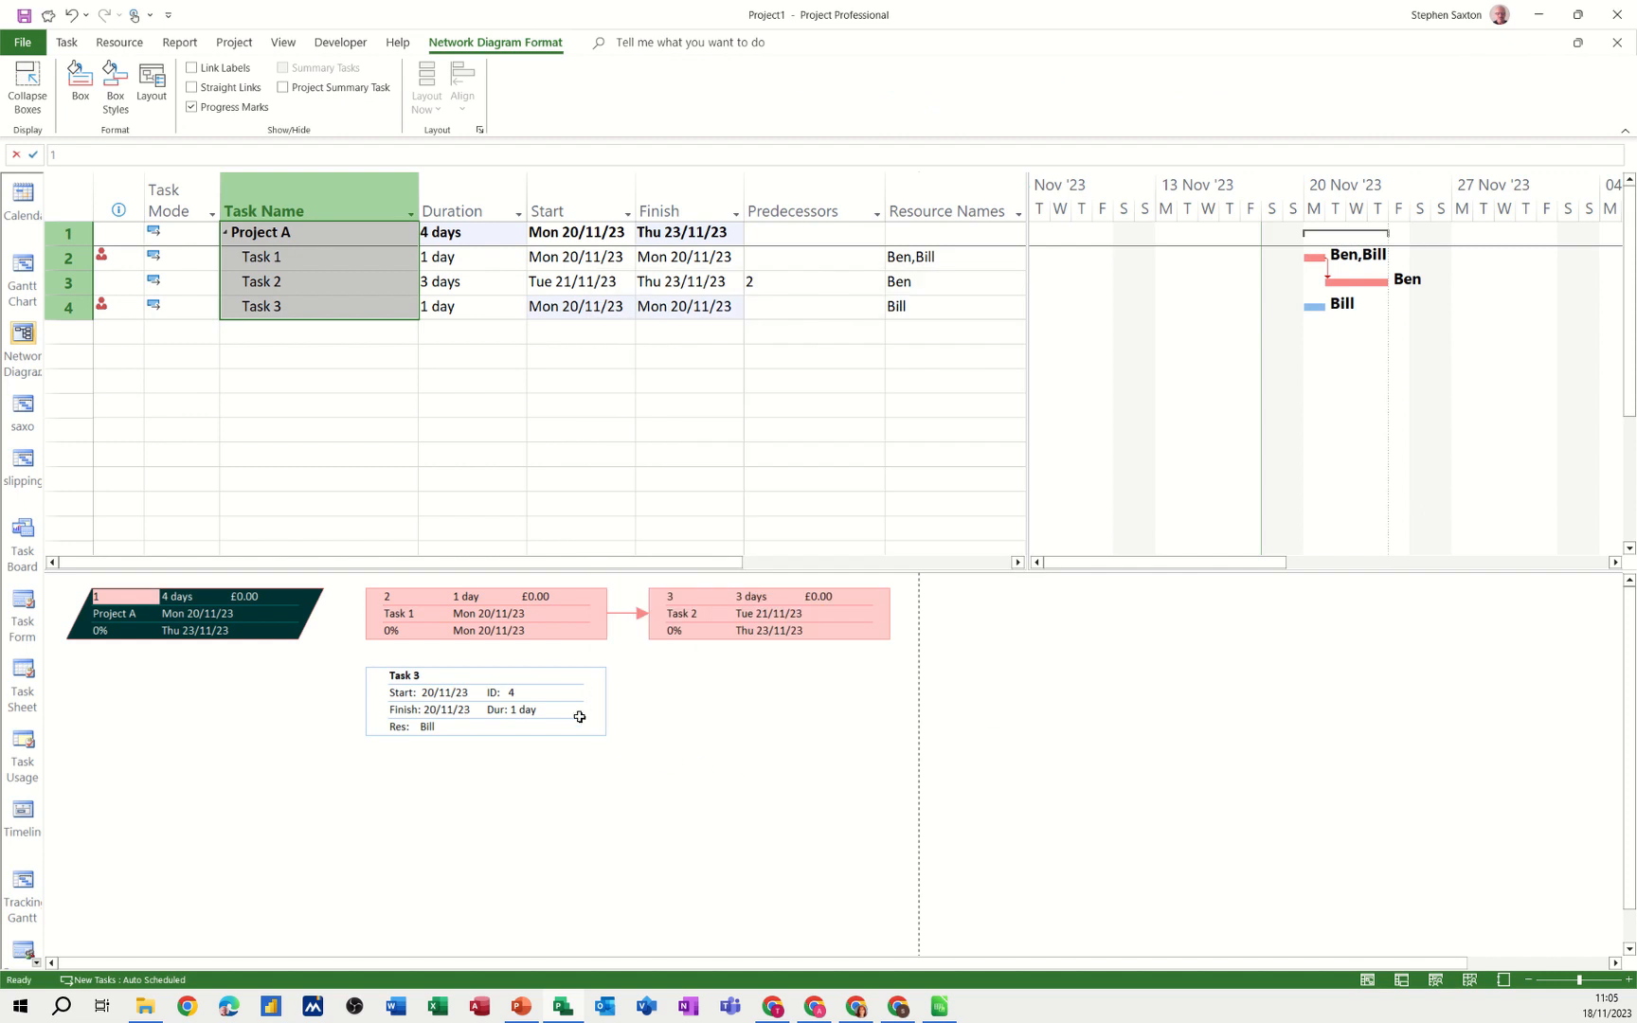
{"action": "left_click", "coordinate": [551, 711]}
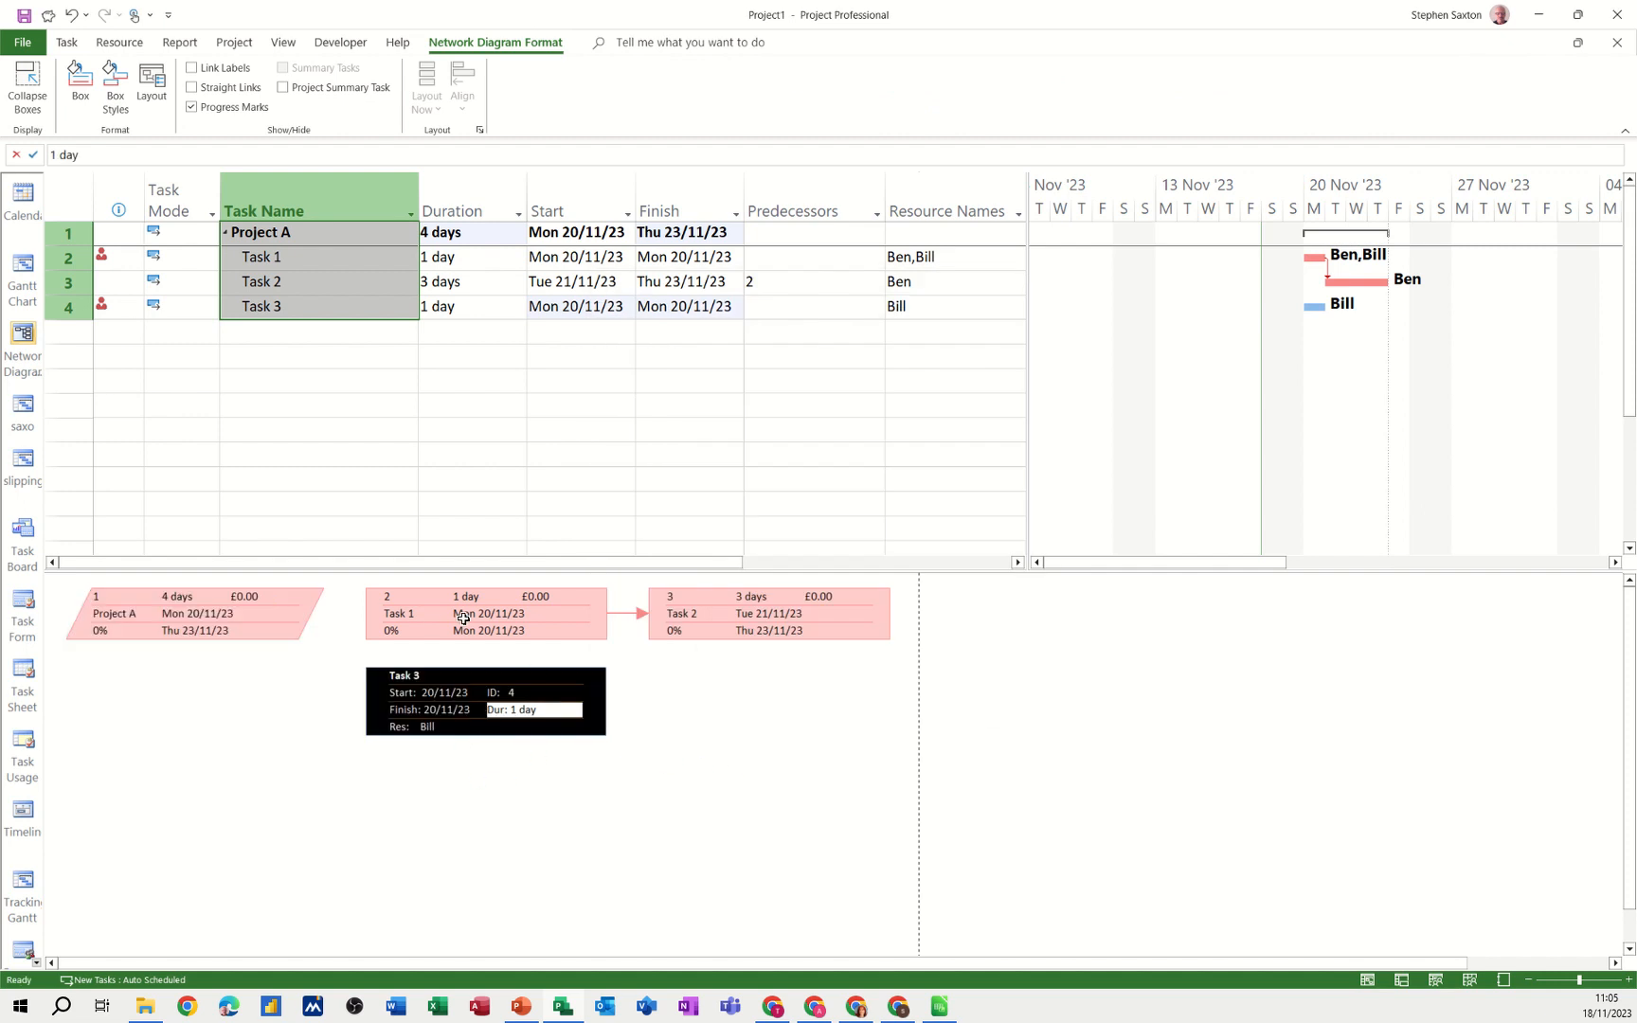
{"action": "double_click", "coordinate": [457, 790]}
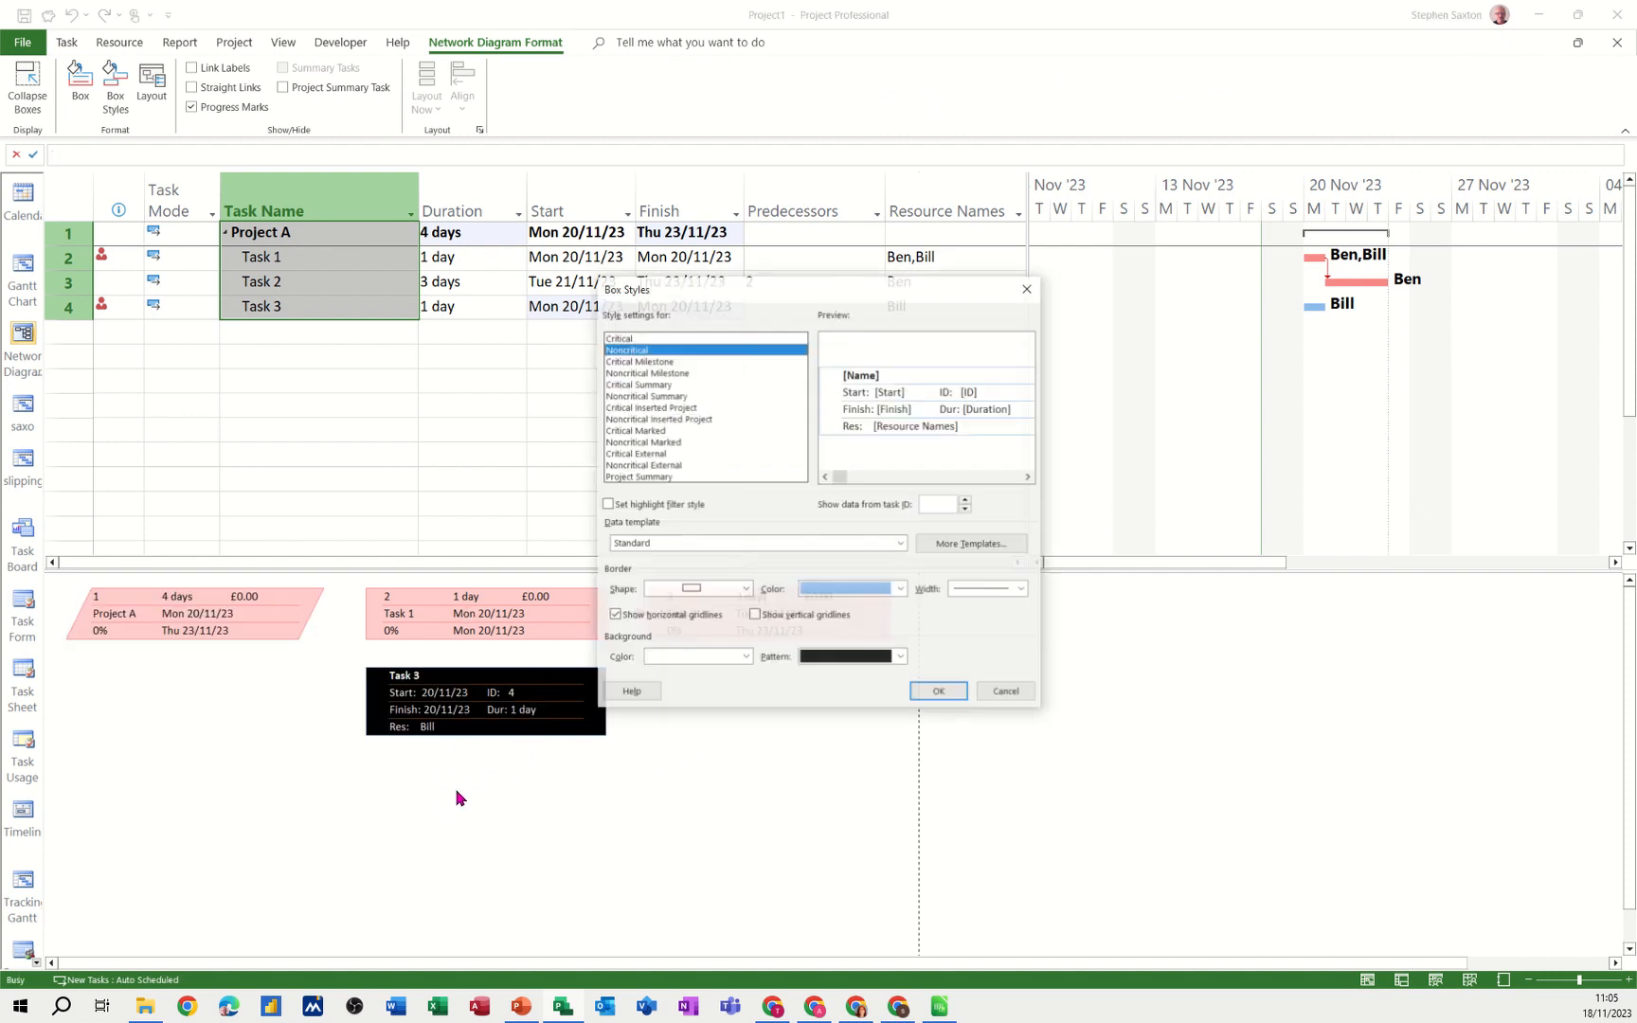
{"action": "left_click", "coordinate": [690, 547]}
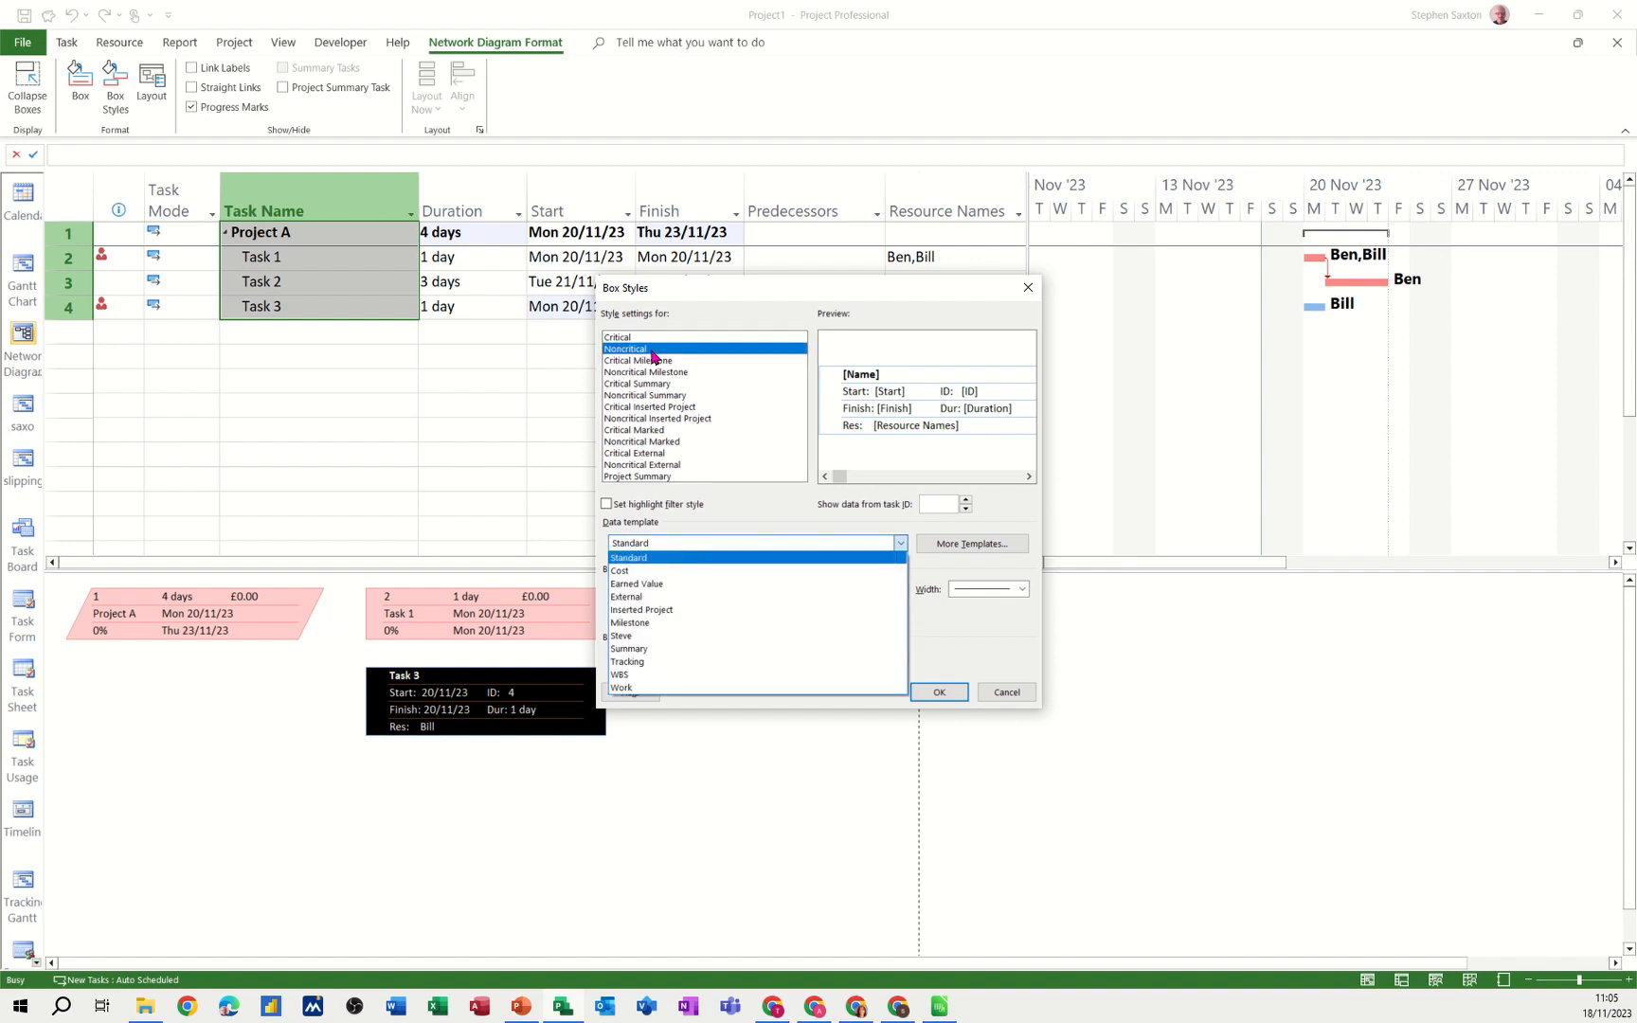
{"action": "left_click", "coordinate": [630, 637]}
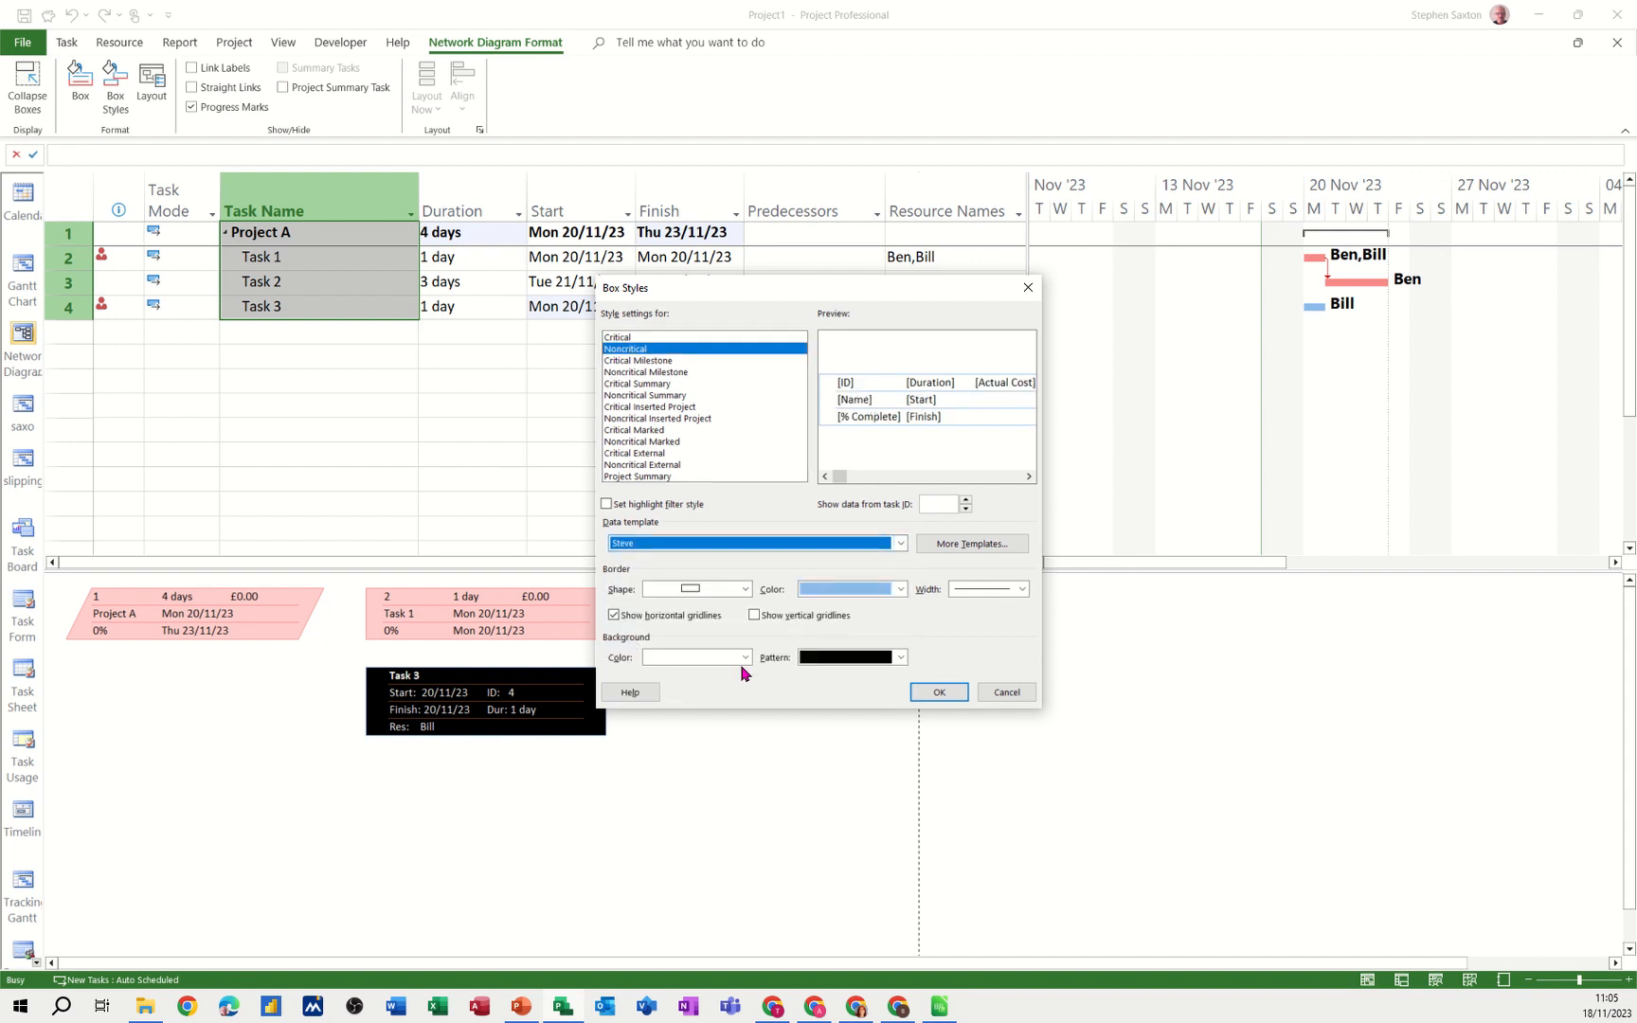
{"action": "left_click", "coordinate": [938, 694]}
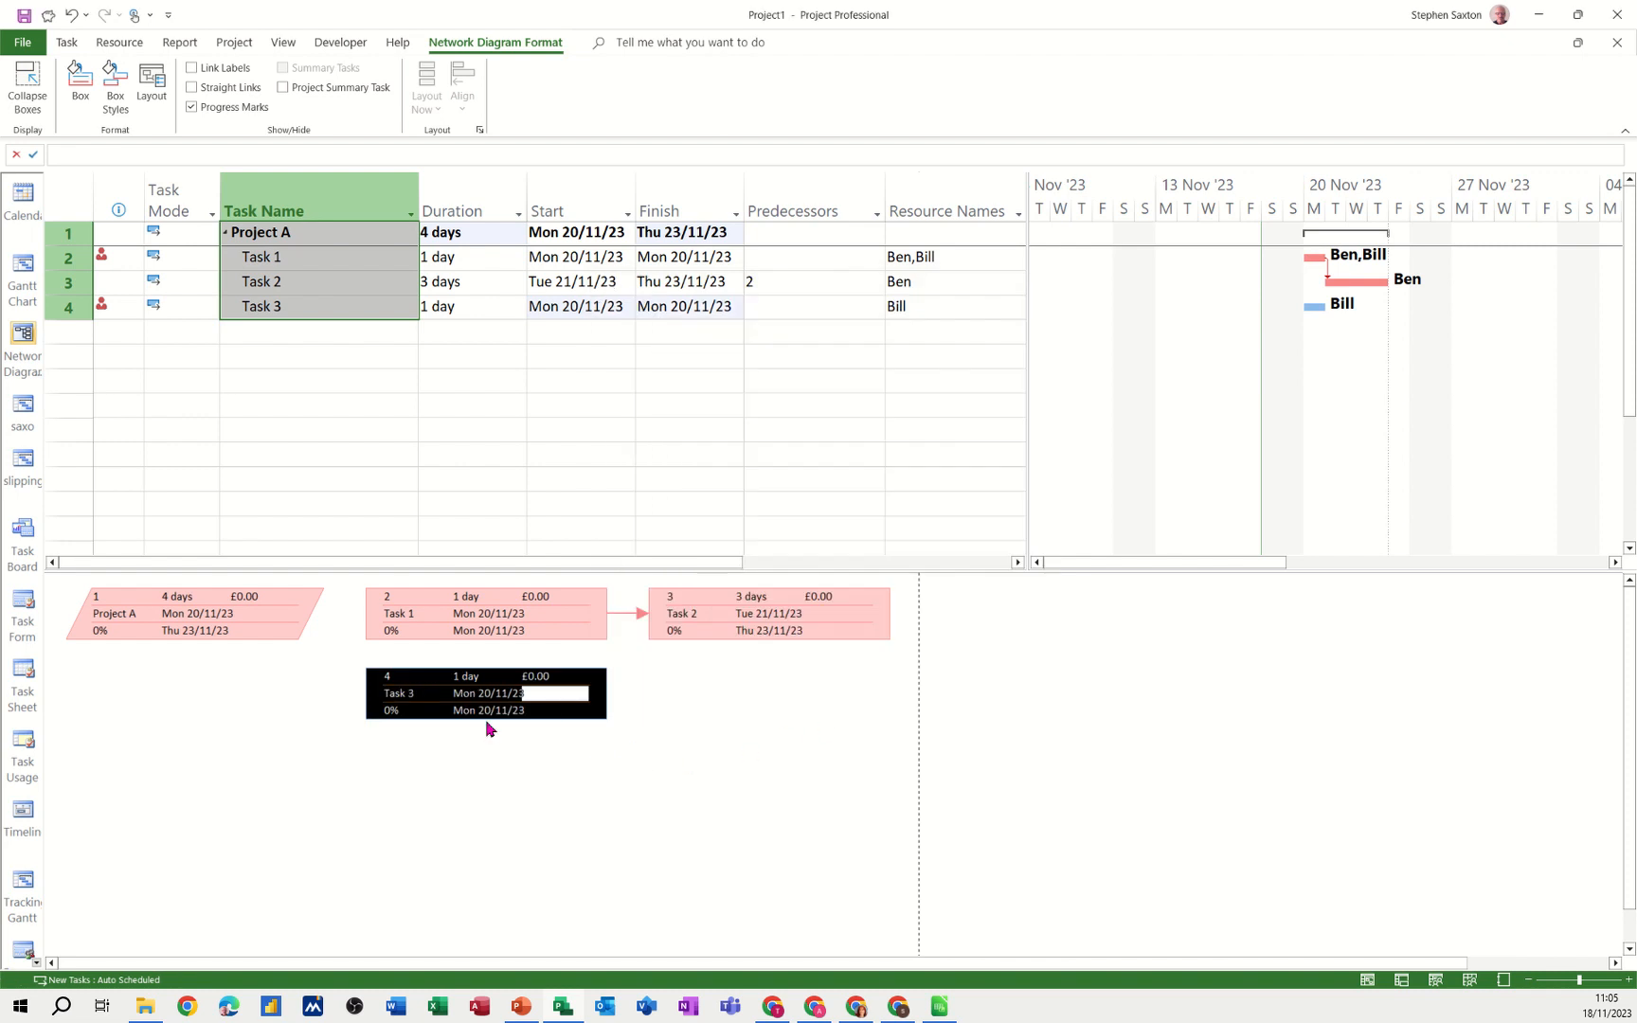
{"action": "left_click", "coordinate": [258, 628]}
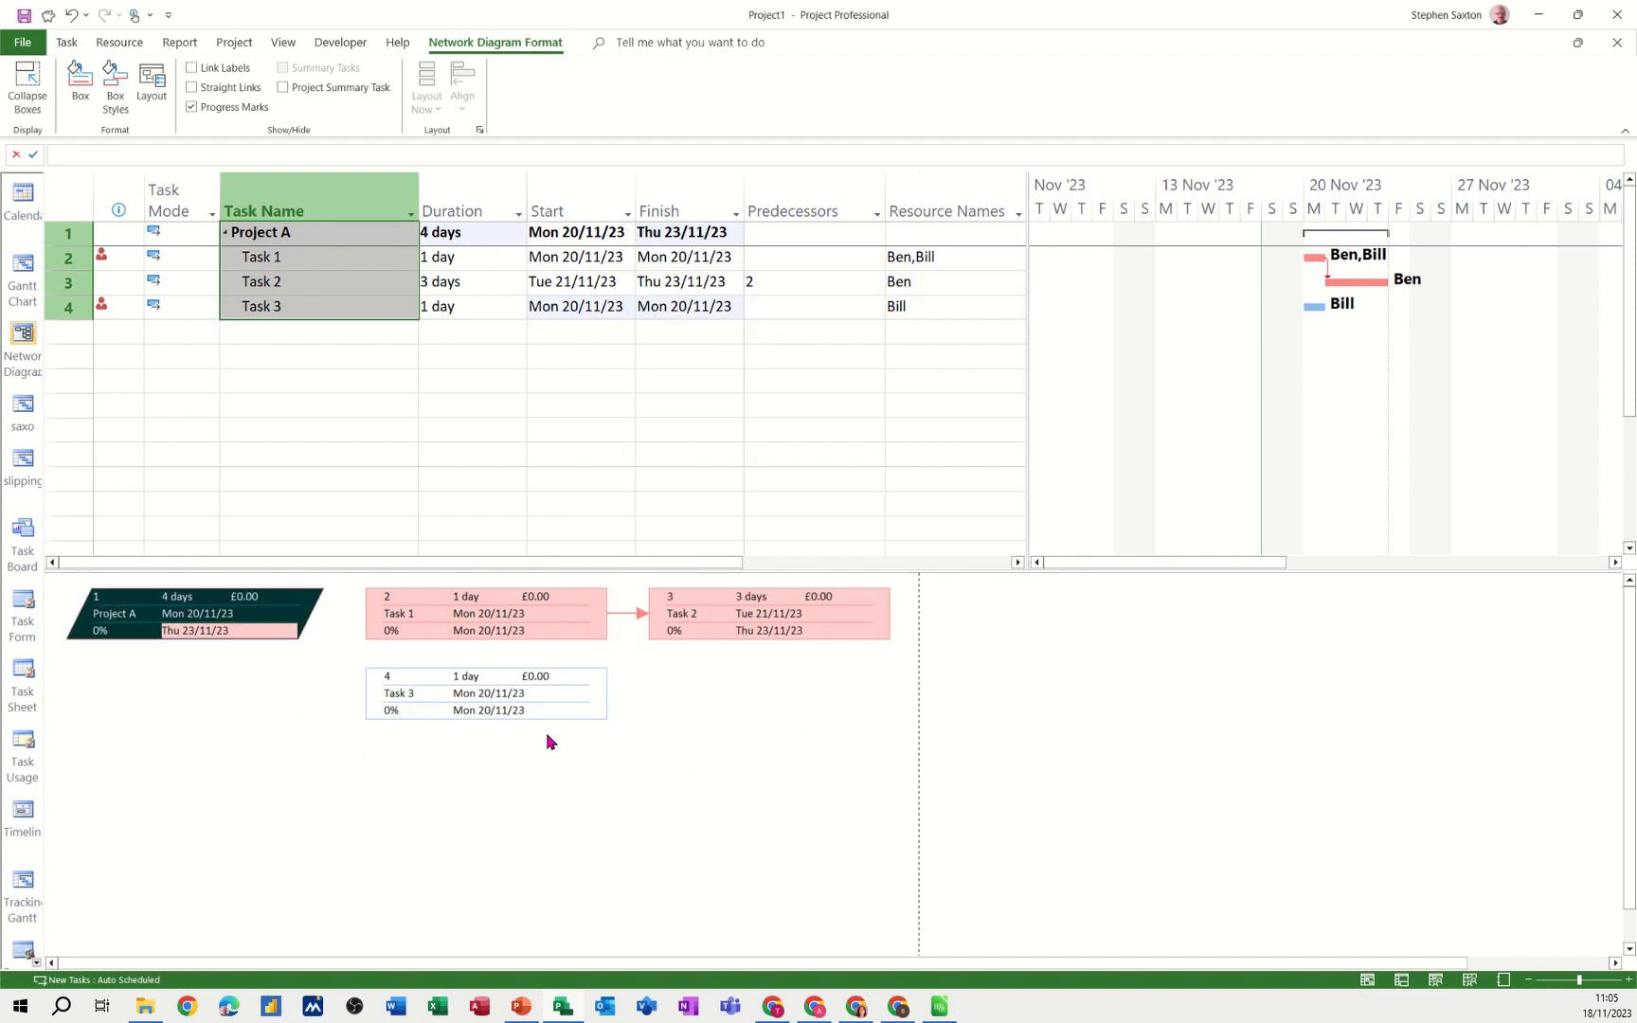
Review the network diagram's layout options for box arrangement, link style and link colours, keeping the settings as they are.
{"action": "right_click", "coordinate": [329, 726]}
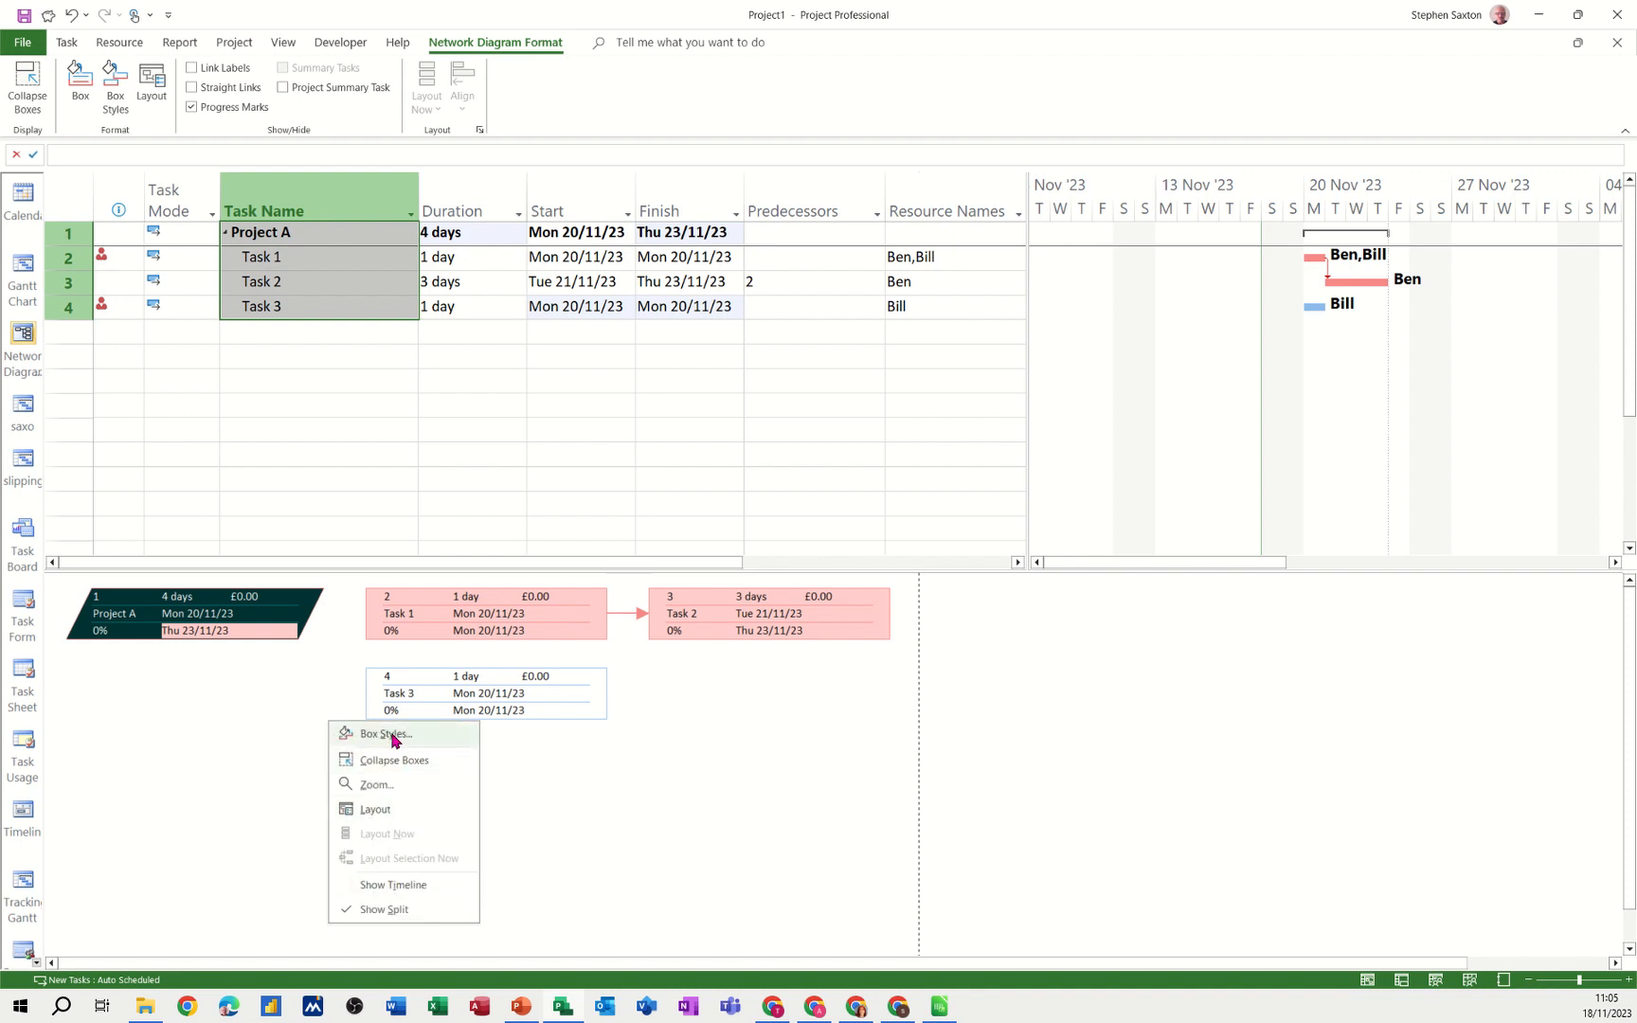
{"action": "left_click", "coordinate": [368, 811]}
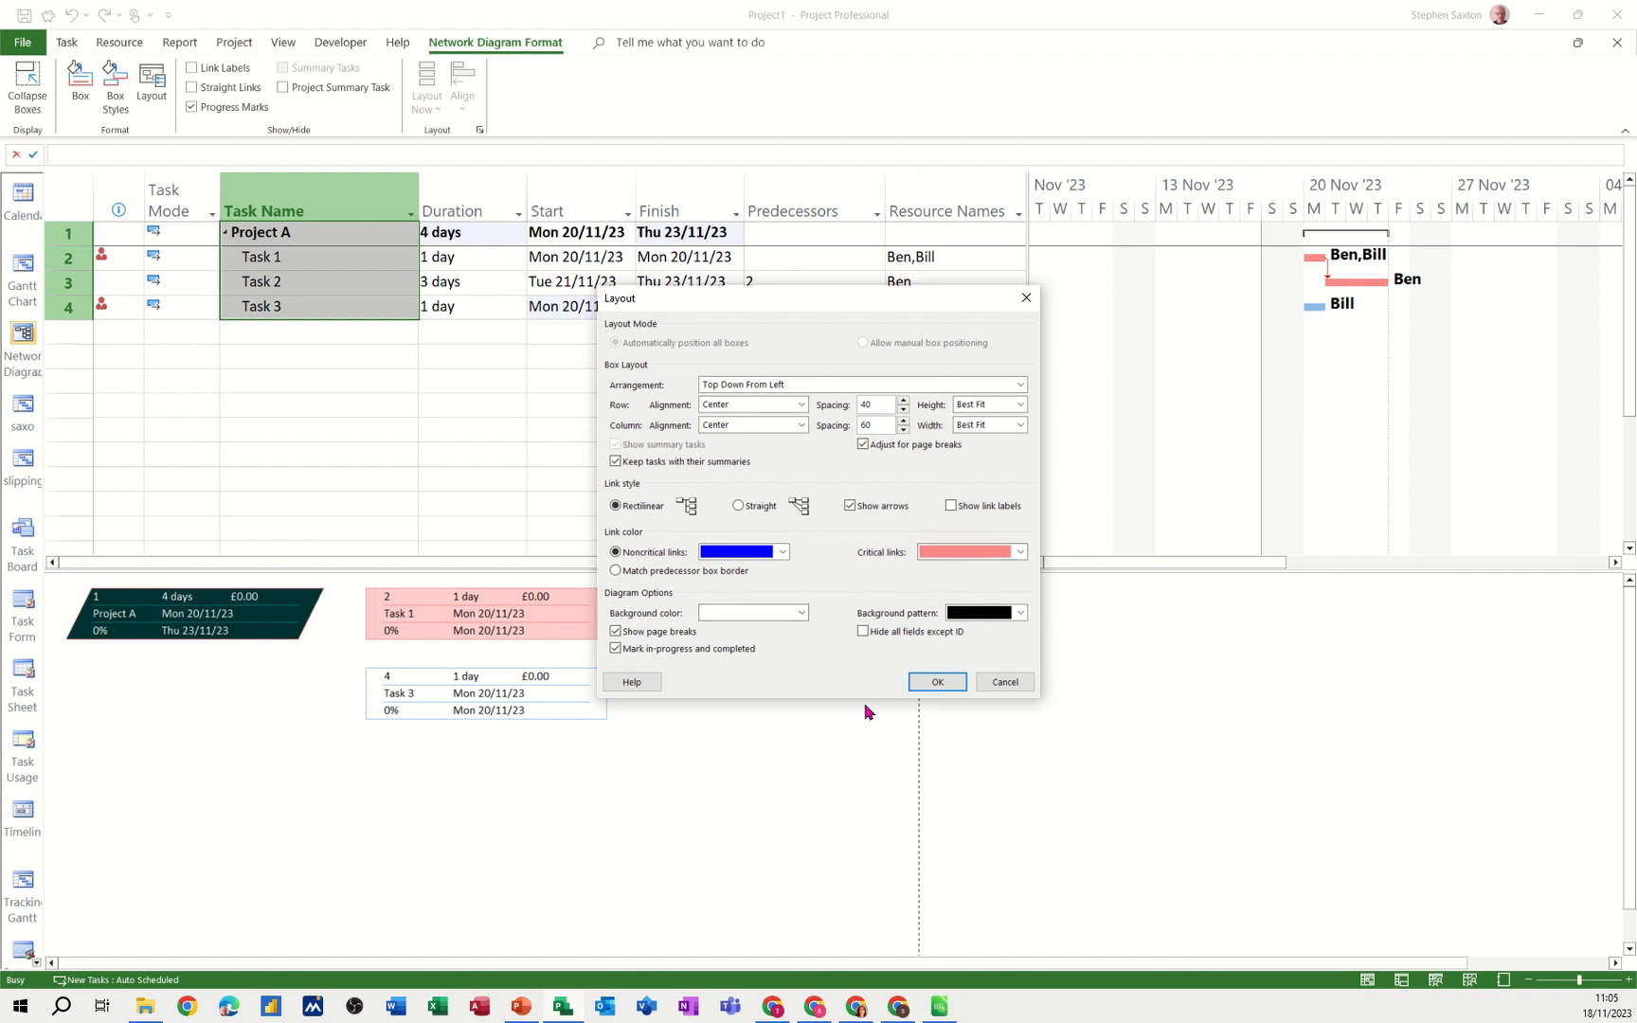
{"action": "left_click", "coordinate": [941, 683]}
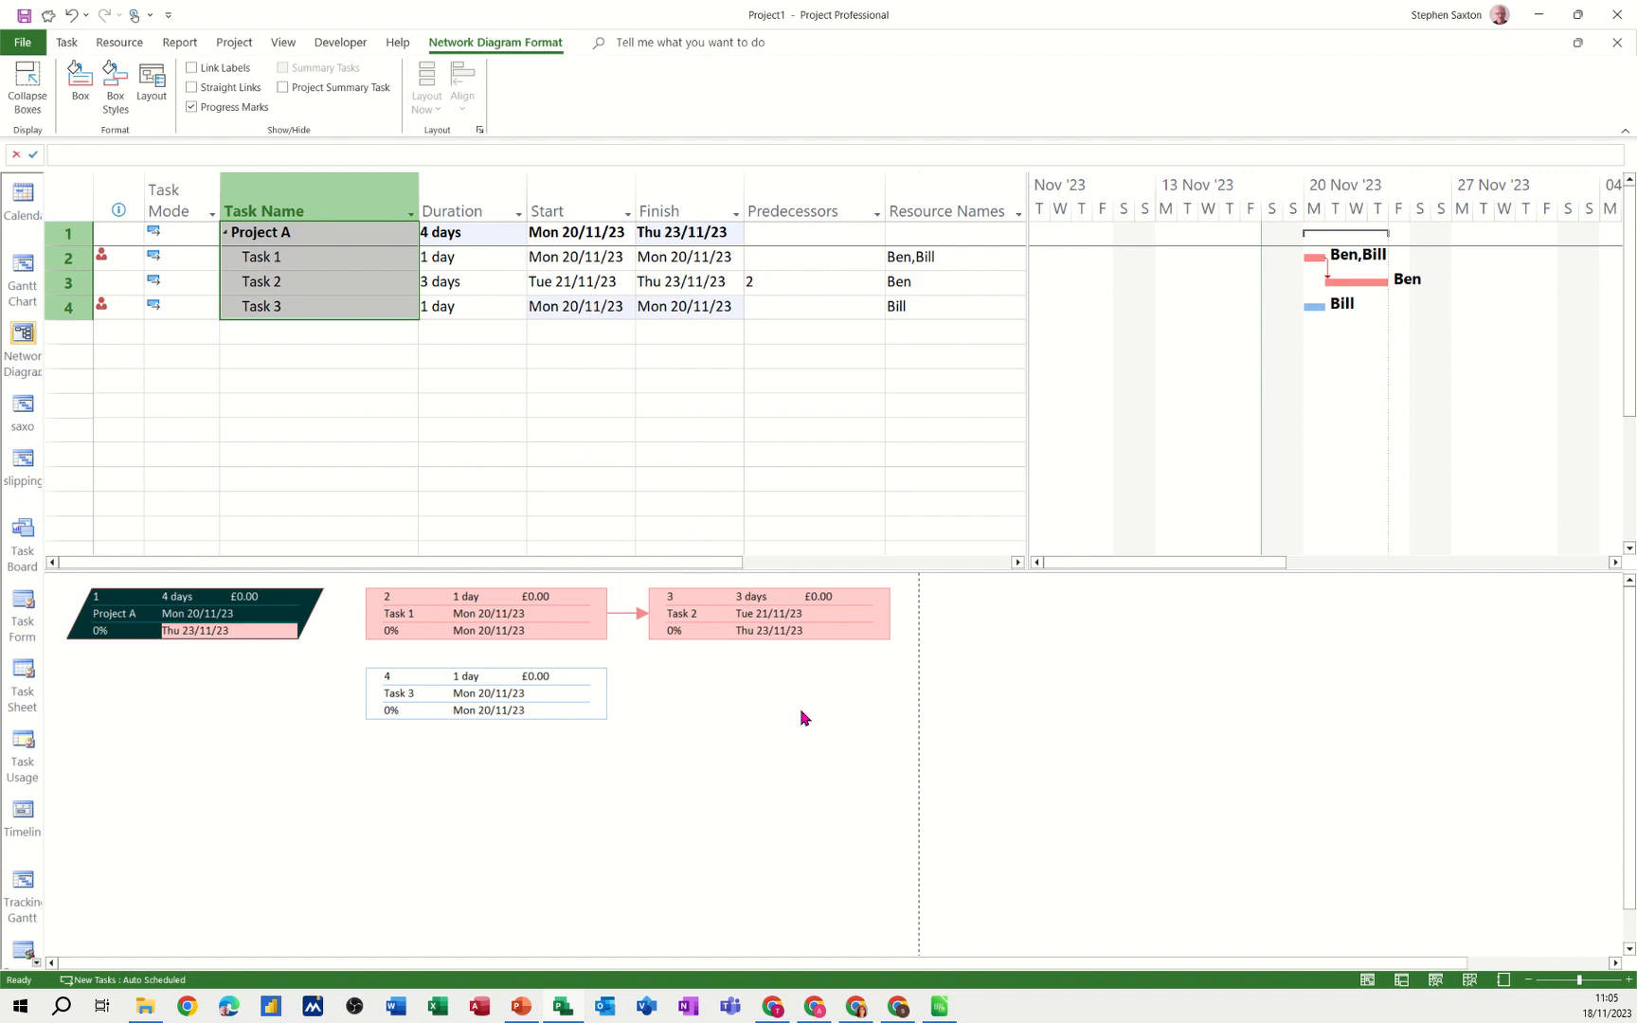